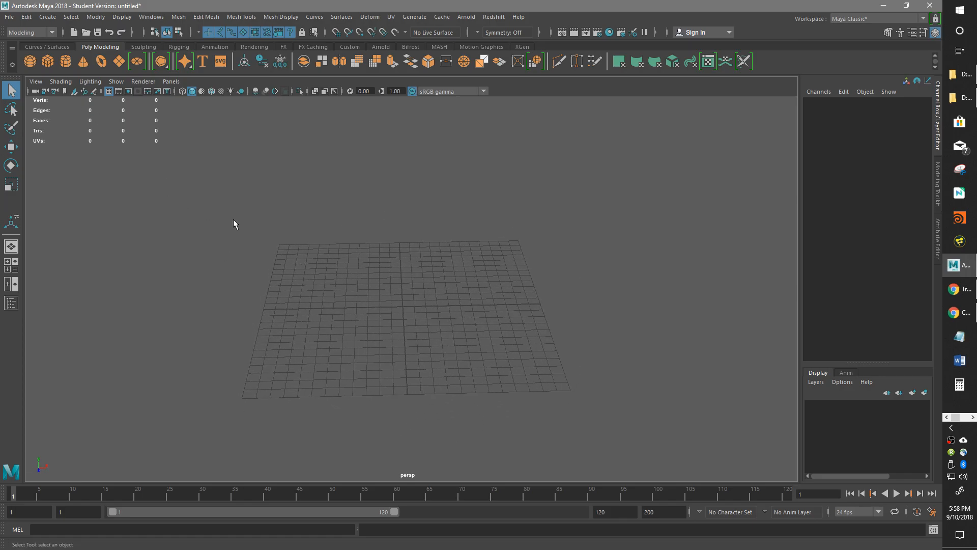
Step: Create a polygon cube at the grid's origin
{"action": "left_click_drag", "start_coordinate": [414, 229], "coordinate": [416, 222], "text": "alt"}
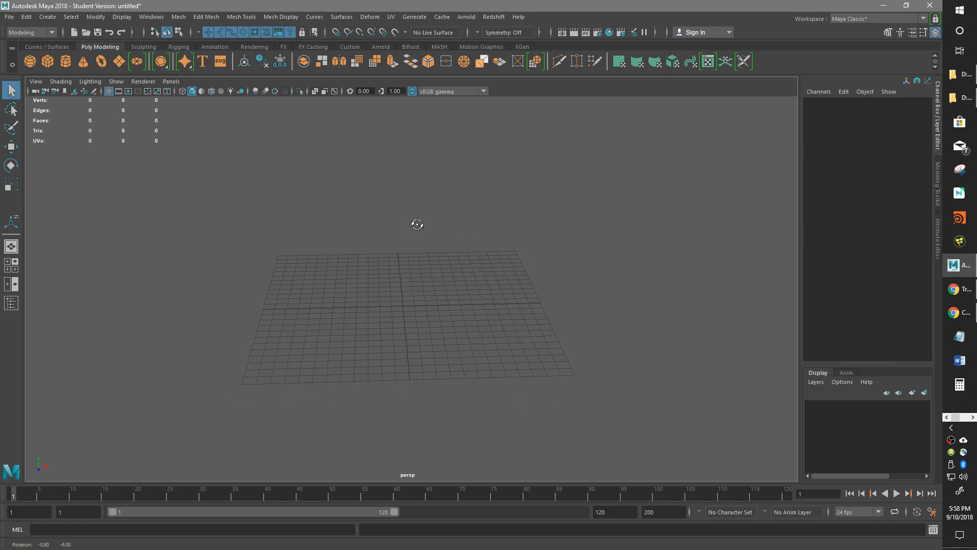
{"action": "left_click", "coordinate": [47, 60]}
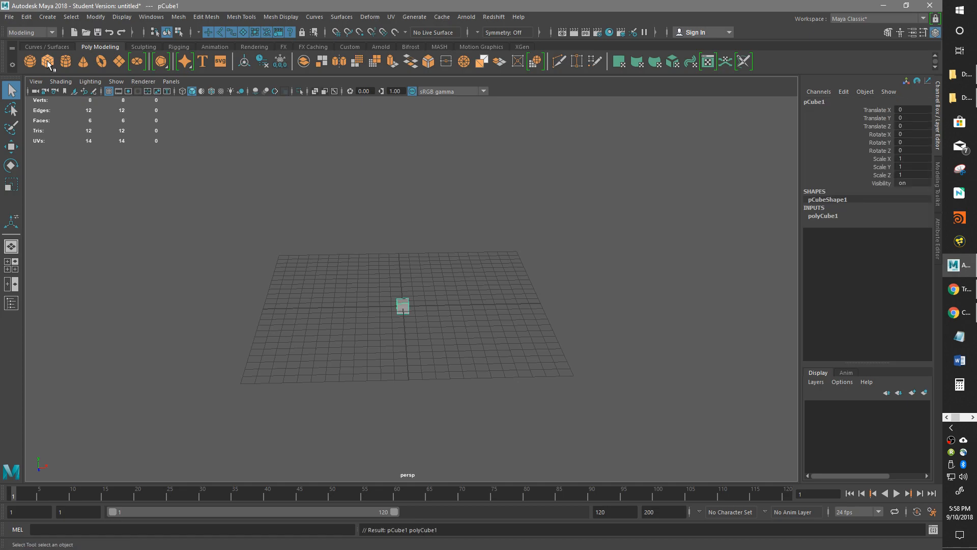
{"action": "mouse_move", "coordinate": [391, 282]}
{"action": "left_mouse_down", "text": "alt"}
{"action": "mouse_move", "coordinate": [392, 327]}
{"action": "mouse_move", "coordinate": [373, 257]}
{"action": "mouse_move", "coordinate": [380, 281]}
{"action": "left_mouse_up", "text": "alt"}
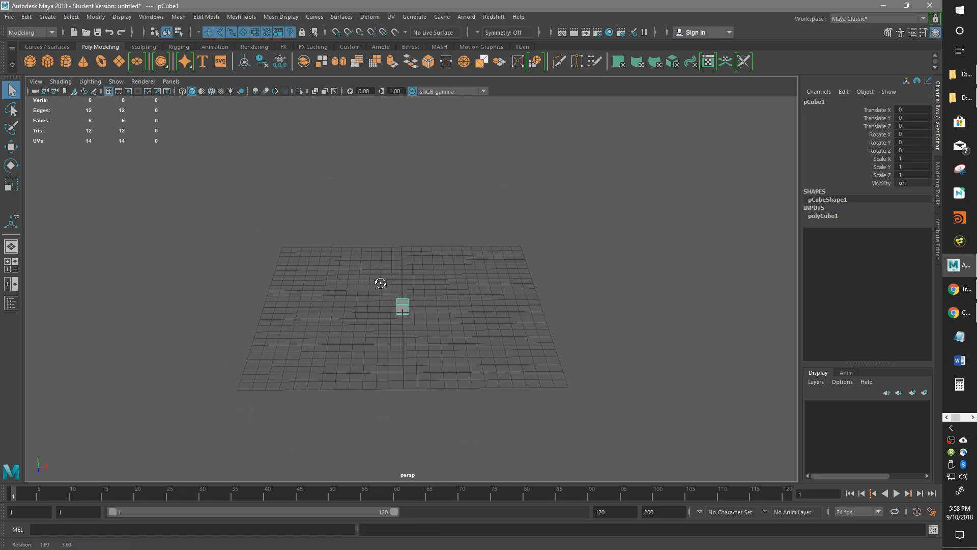
{"action": "middle_click_drag", "start_coordinate": [387, 261], "coordinate": [388, 298], "text": "alt"}
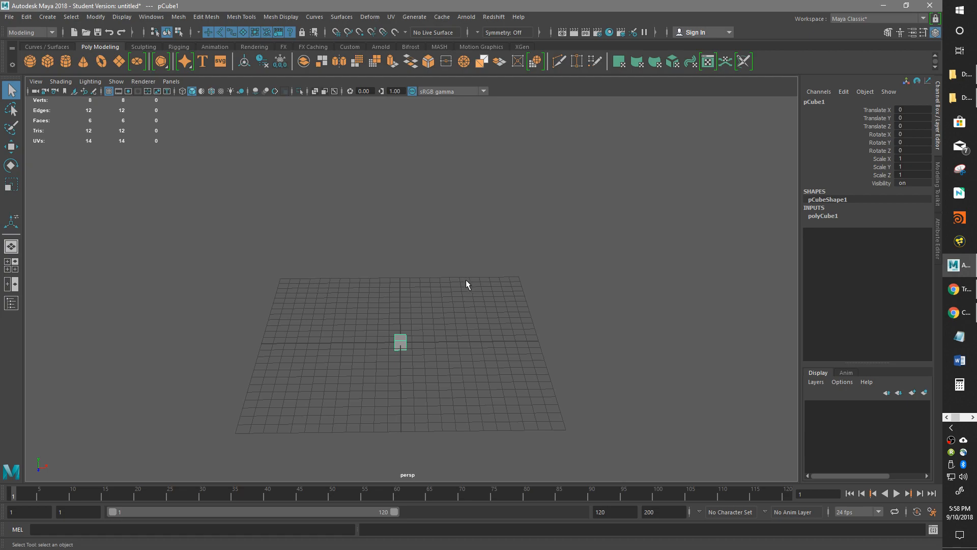
{"action": "left_click_drag", "start_coordinate": [440, 321], "coordinate": [449, 299], "text": "alt"}
Step: In the front view, draw a long curving trunk line rising from the cube with the Pencil Curve tool
{"action": "key", "text": "space"}
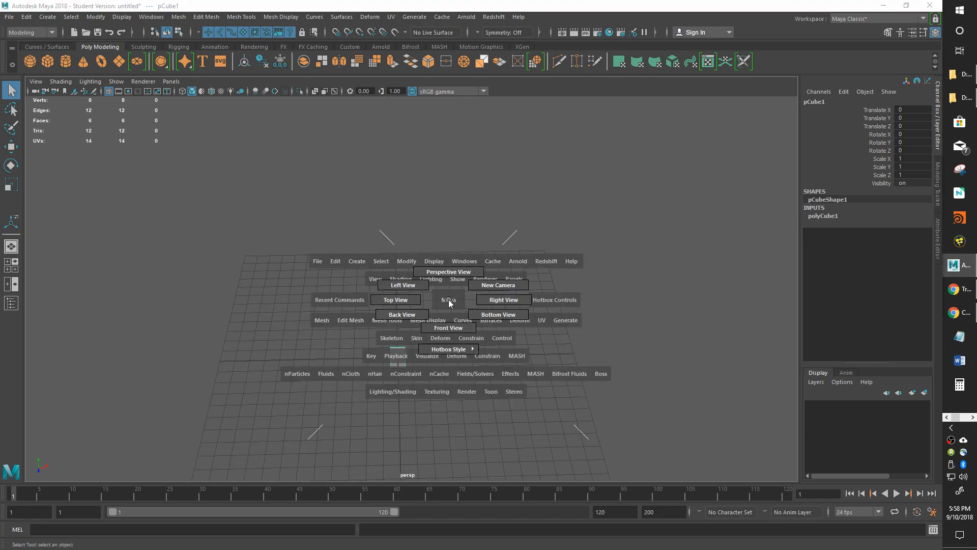
{"action": "left_click", "coordinate": [449, 327]}
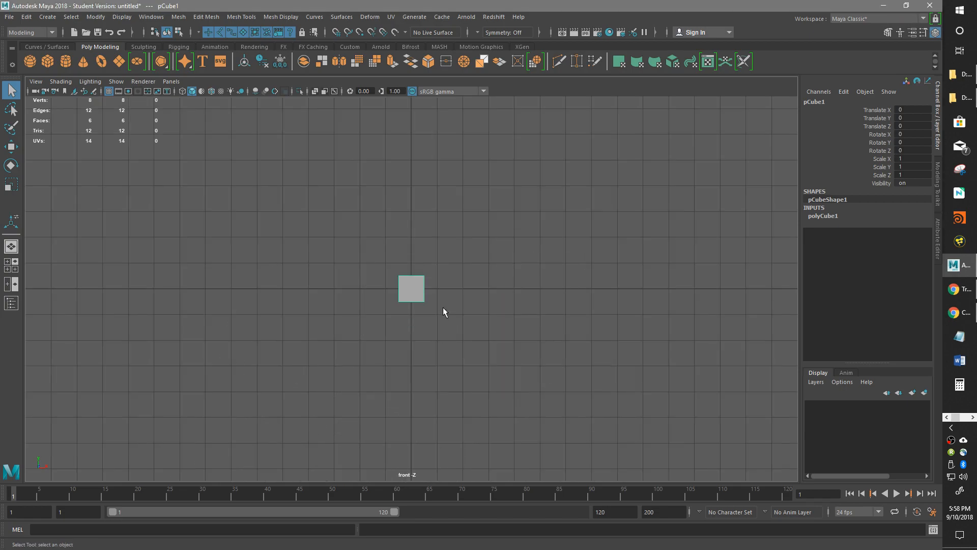
{"action": "middle_click_drag", "start_coordinate": [436, 290], "coordinate": [427, 344], "text": "alt"}
{"action": "scroll", "coordinate": [432, 319], "scroll_direction": "up", "scroll_amount": 2}
{"action": "scroll", "coordinate": [429, 311], "scroll_direction": "down", "scroll_amount": 3}
{"action": "scroll", "coordinate": [427, 304], "scroll_direction": "down", "scroll_amount": 1}
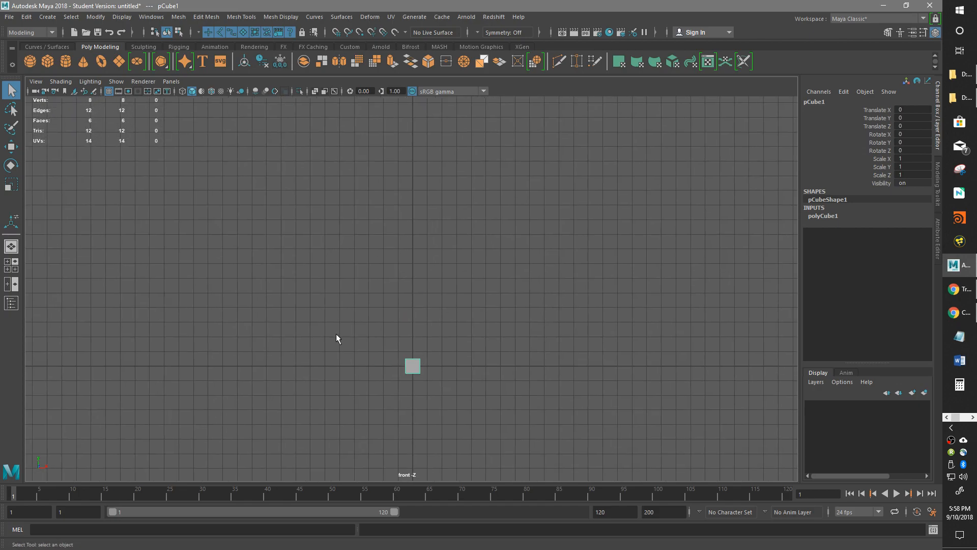
{"action": "left_click", "coordinate": [41, 46]}
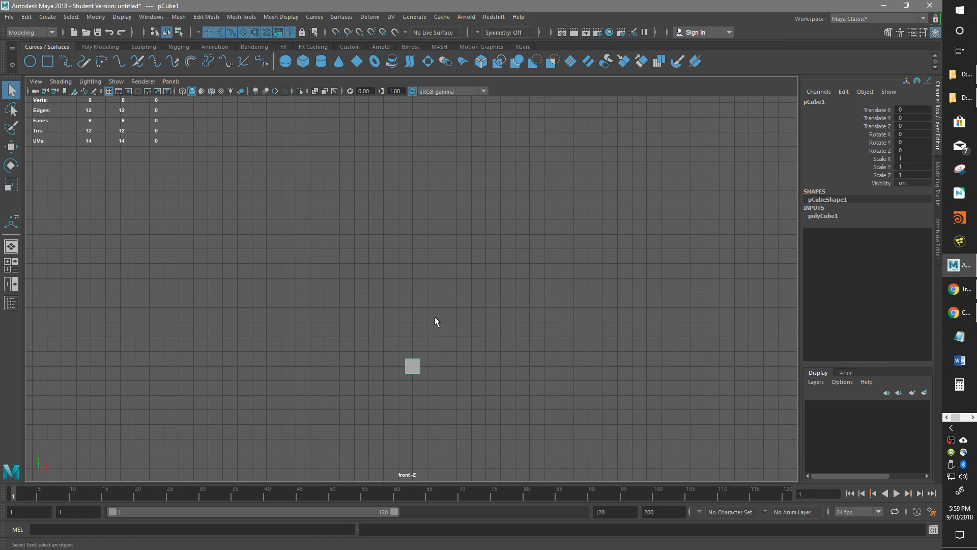
{"action": "middle_click_drag", "start_coordinate": [442, 327], "coordinate": [459, 373], "text": "alt"}
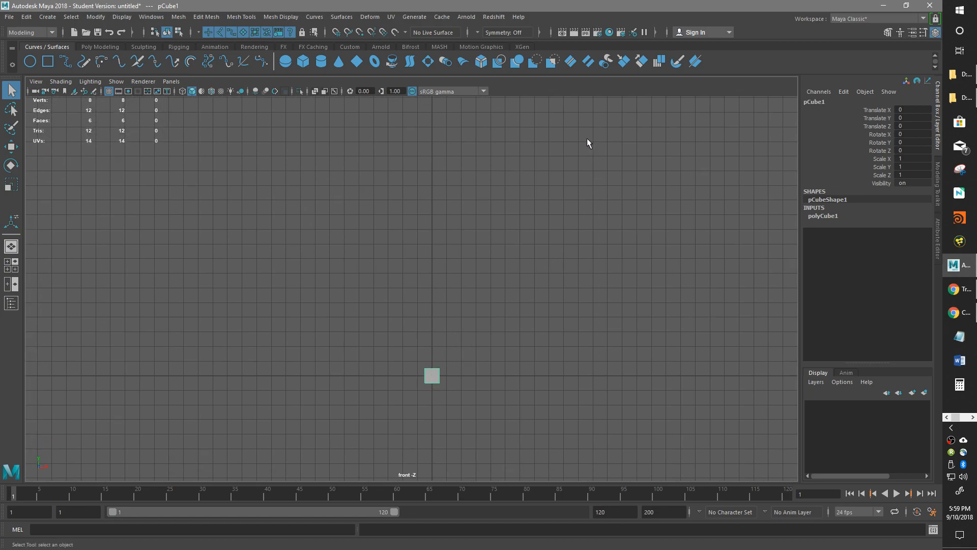
{"action": "mouse_move", "coordinate": [380, 306]}
{"action": "middle_mouse_down", "text": "alt"}
{"action": "mouse_move", "coordinate": [328, 339]}
{"action": "mouse_move", "coordinate": [362, 309]}
{"action": "middle_mouse_up", "text": "alt"}
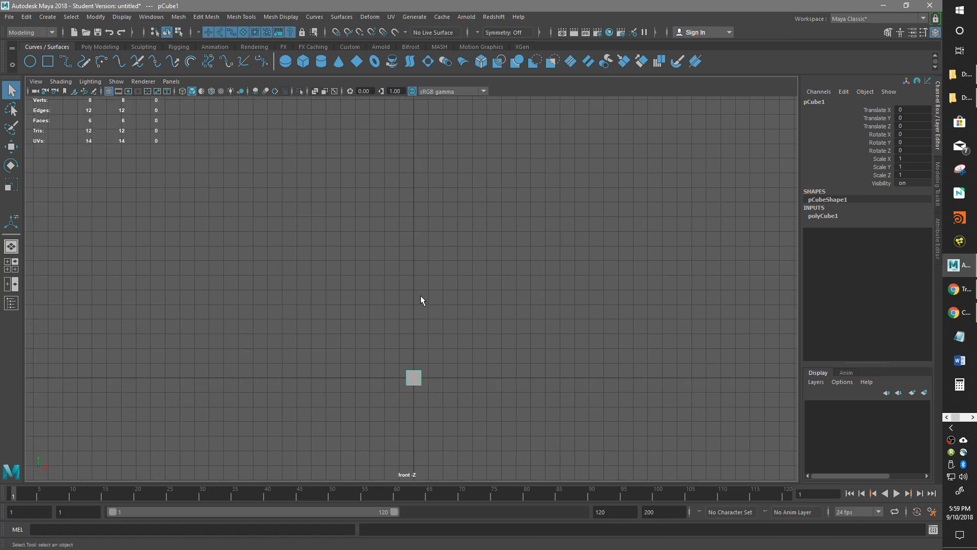
{"action": "left_click", "coordinate": [84, 63]}
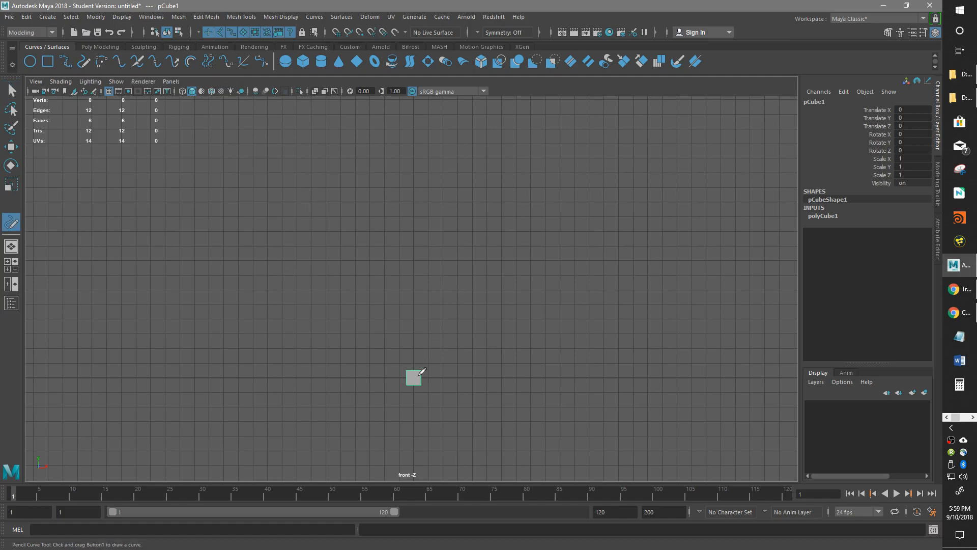
{"action": "left_click_drag", "start_coordinate": [413, 377], "coordinate": [414, 362]}
{"action": "left_click_drag", "start_coordinate": [461, 277], "coordinate": [480, 132]}
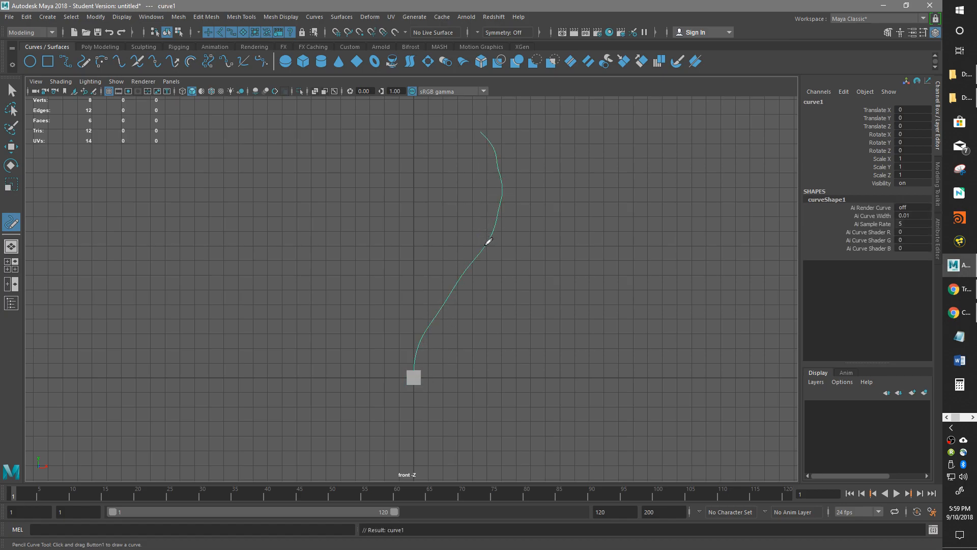
Step: Draw two freehand branch curves off the trunk, one rising to the left and a higher one rising to the right
{"action": "mouse_move", "coordinate": [488, 241]}
{"action": "left_mouse_down"}
{"action": "mouse_move", "coordinate": [423, 170]}
{"action": "mouse_move", "coordinate": [412, 141]}
{"action": "left_mouse_up"}
{"action": "middle_click_drag", "start_coordinate": [531, 163], "coordinate": [538, 218], "text": "alt"}
{"action": "left_click_drag", "start_coordinate": [509, 255], "coordinate": [589, 162]}
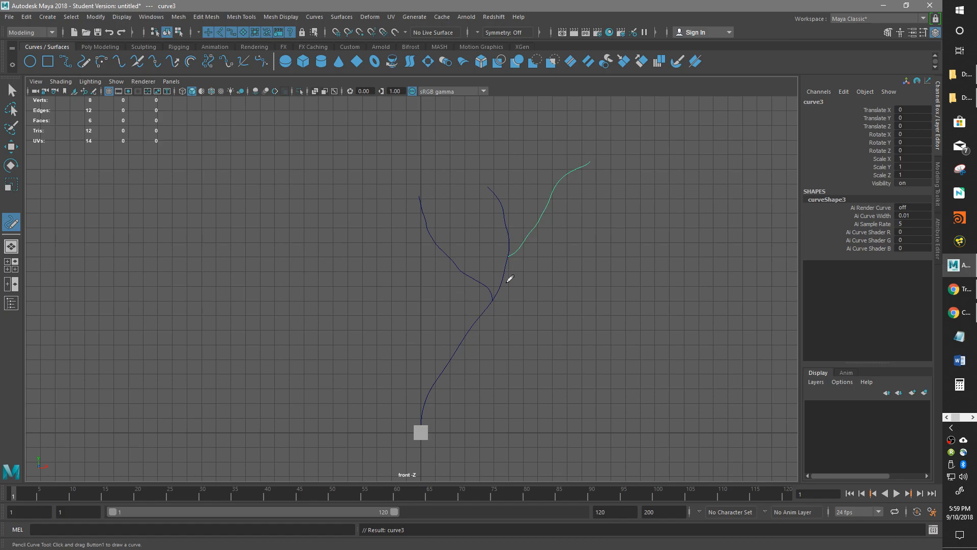
Step: Return to the perspective view and select the trunk and both branch curves with the Move tool active
{"action": "key", "text": "space"}
{"action": "left_click_drag", "start_coordinate": [453, 282], "coordinate": [460, 252]}
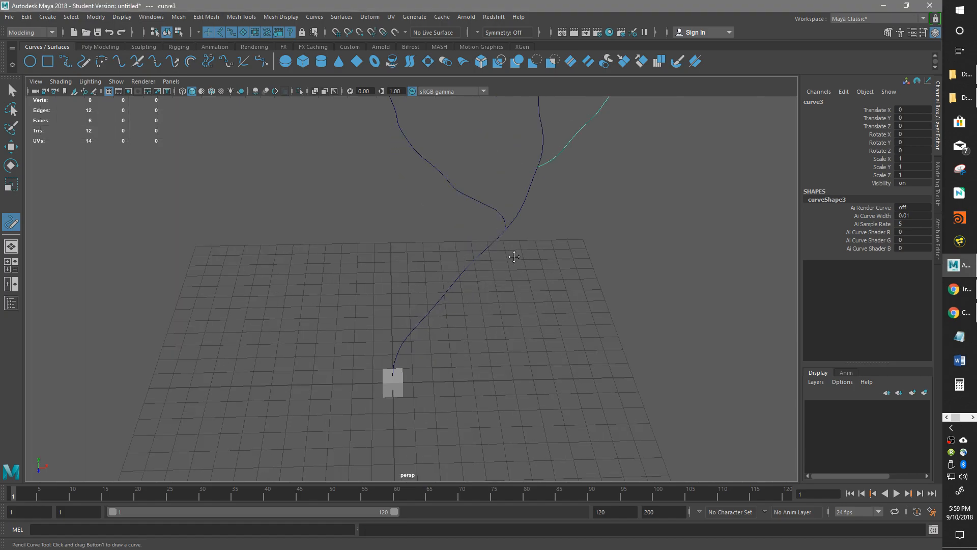
{"action": "middle_click_drag", "start_coordinate": [514, 255], "coordinate": [463, 447], "text": "alt"}
{"action": "left_click_drag", "start_coordinate": [476, 414], "coordinate": [470, 379], "text": "alt"}
{"action": "middle_click_drag", "start_coordinate": [475, 368], "coordinate": [489, 429], "text": "alt"}
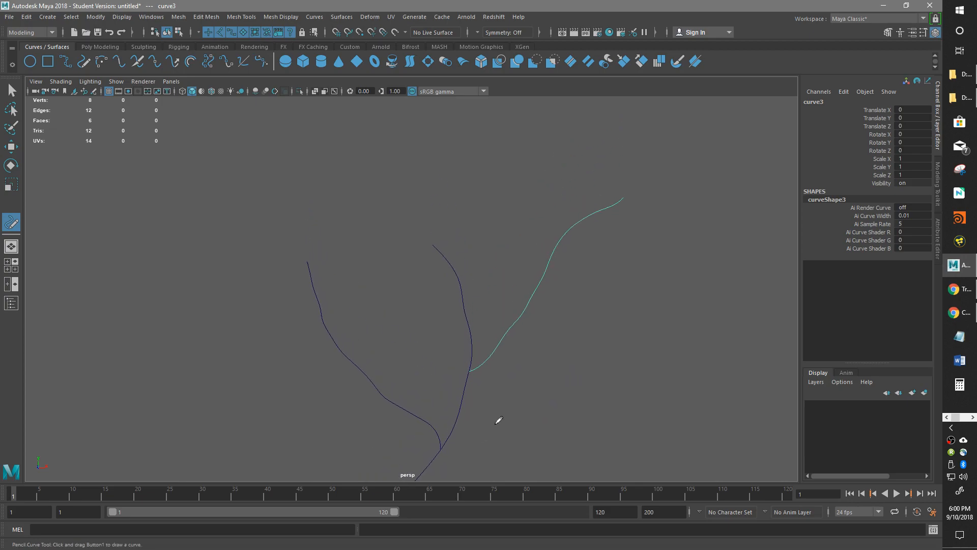
{"action": "key", "text": "w"}
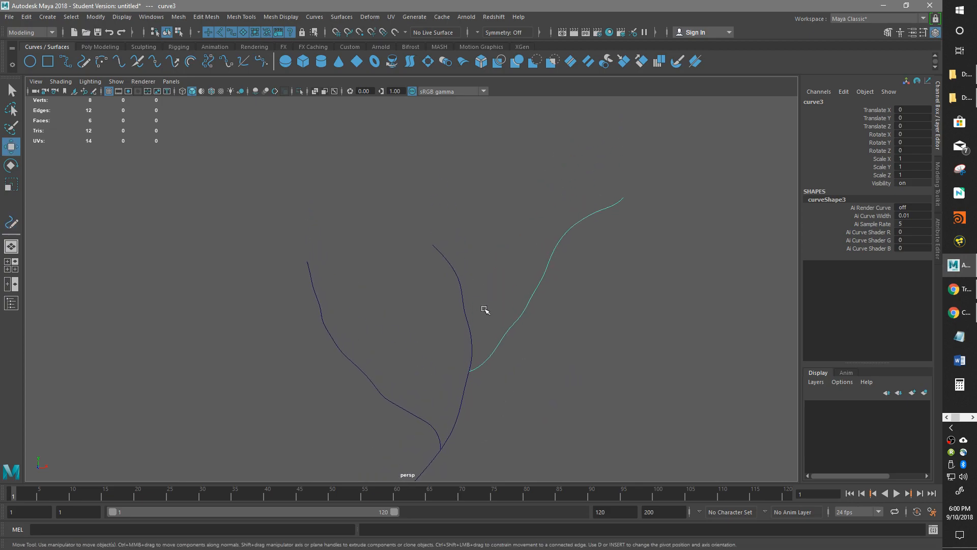
{"action": "left_click", "coordinate": [465, 398]}
{"action": "middle_click_drag", "start_coordinate": [497, 394], "coordinate": [506, 347], "text": "alt"}
{"action": "left_click", "coordinate": [441, 363], "text": "shift"}
{"action": "left_click", "coordinate": [511, 278], "text": "shift"}
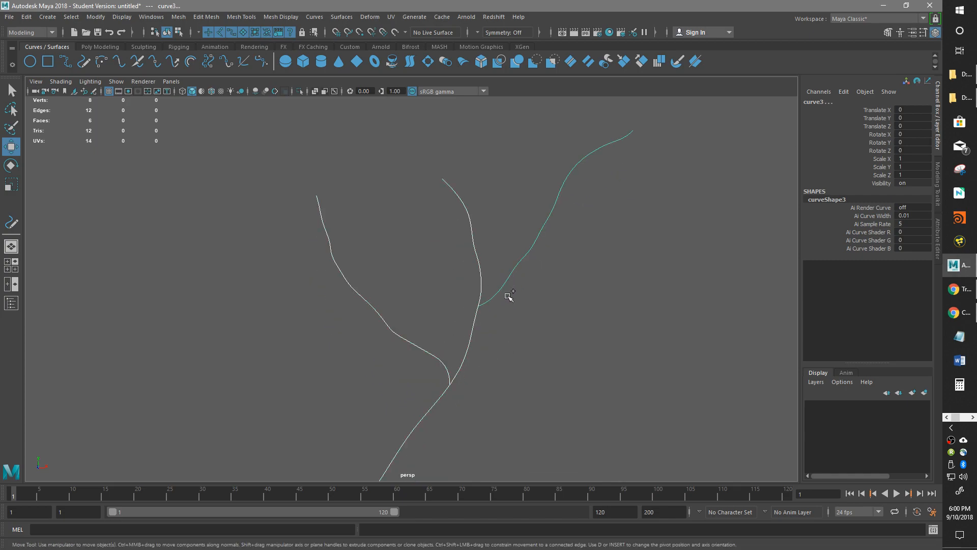
Step: Display the control vertices of the right branch curve to examine how its points are distributed
{"action": "left_click", "coordinate": [320, 19]}
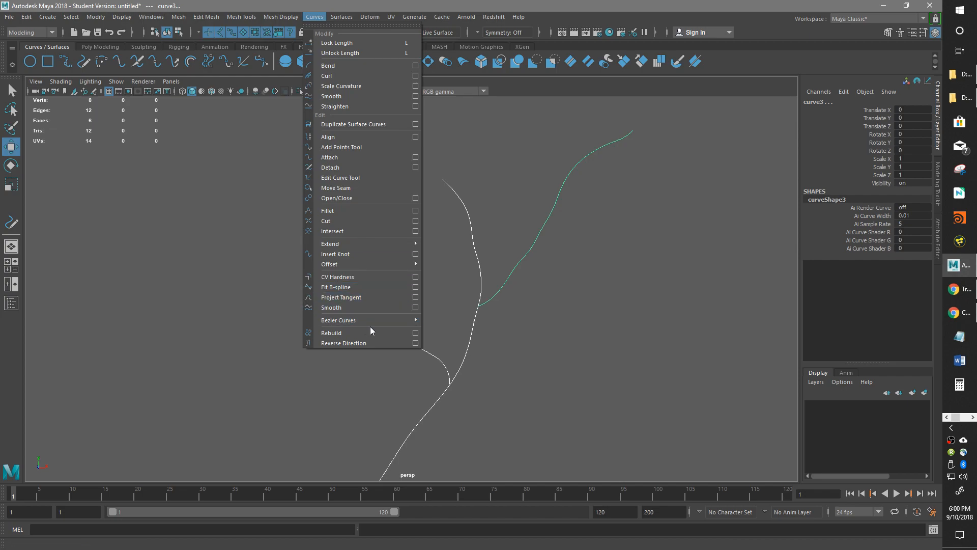
{"action": "mouse_move", "coordinate": [341, 324]}
{"action": "left_click", "coordinate": [546, 230]}
{"action": "right_click_drag", "start_coordinate": [541, 227], "coordinate": [484, 224]}
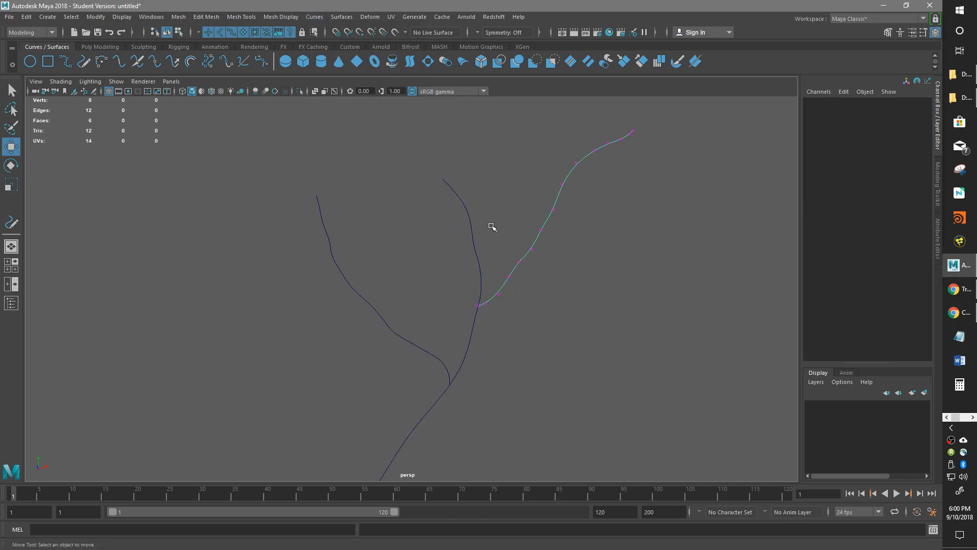
Step: Reselect the trunk curve together with the right and left branch curves as whole objects
{"action": "left_click", "coordinate": [472, 338]}
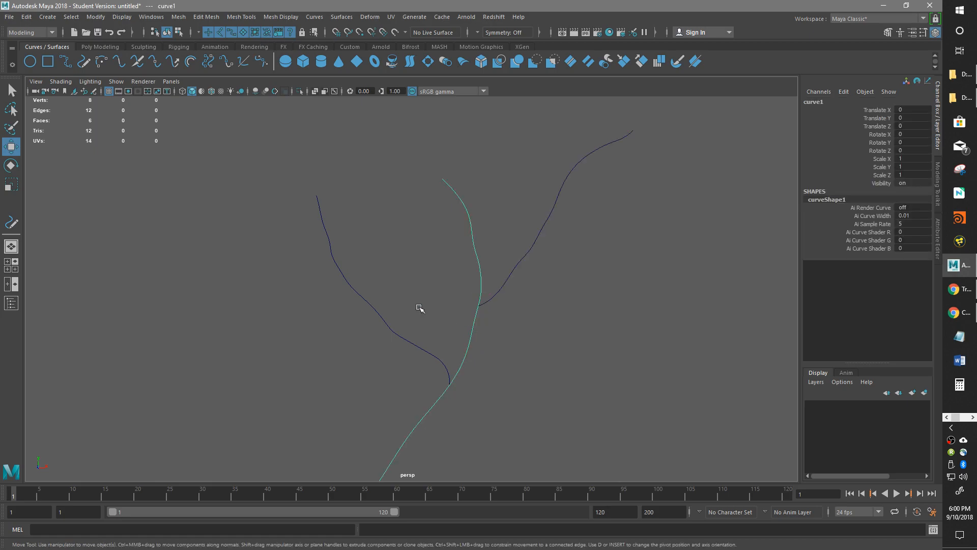
{"action": "left_click", "coordinate": [499, 283], "text": "shift"}
{"action": "left_click", "coordinate": [382, 306], "text": "shift"}
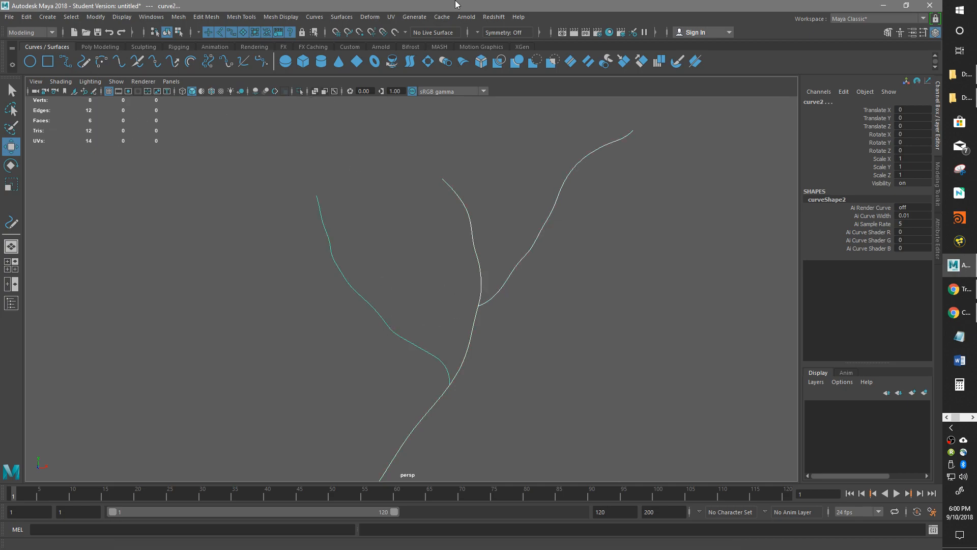
{"action": "left_click", "coordinate": [314, 17]}
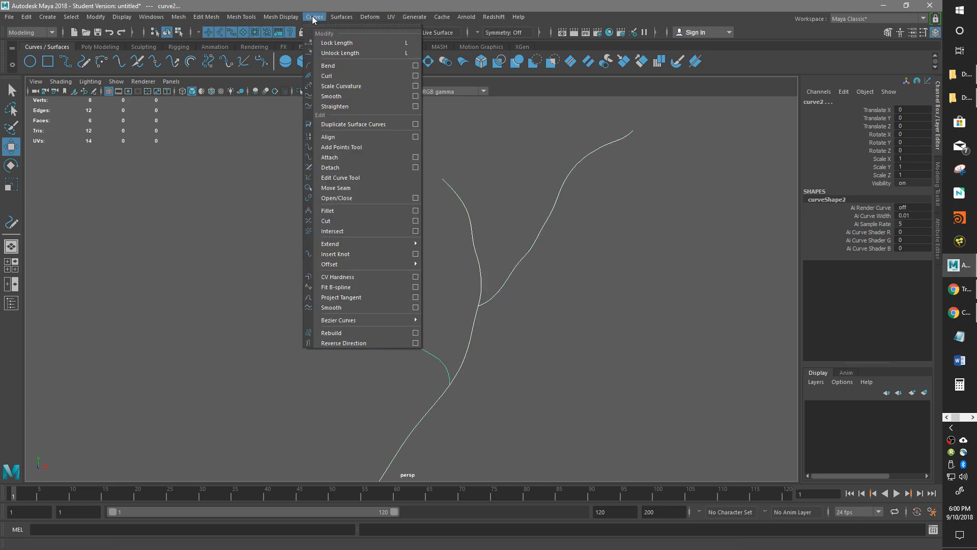
{"action": "left_click", "coordinate": [407, 332]}
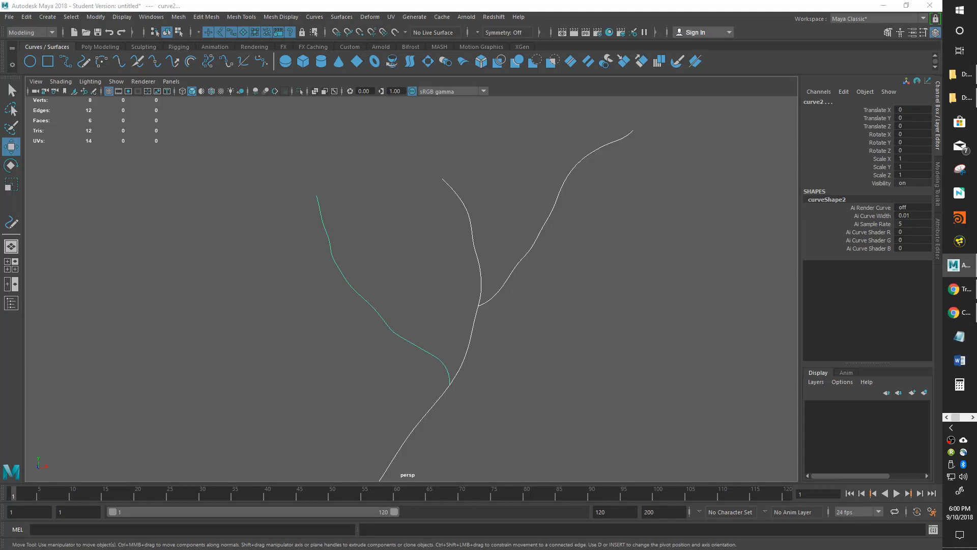
{"action": "left_click_drag", "start_coordinate": [1, 53], "coordinate": [227, 154]}
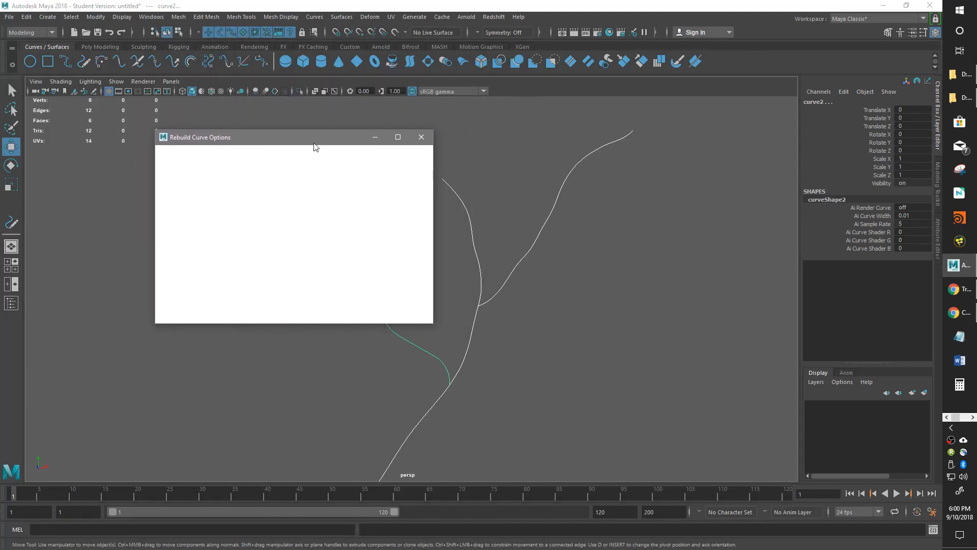
{"action": "left_click_drag", "start_coordinate": [314, 146], "coordinate": [335, 166]}
{"action": "left_click", "coordinate": [442, 160]}
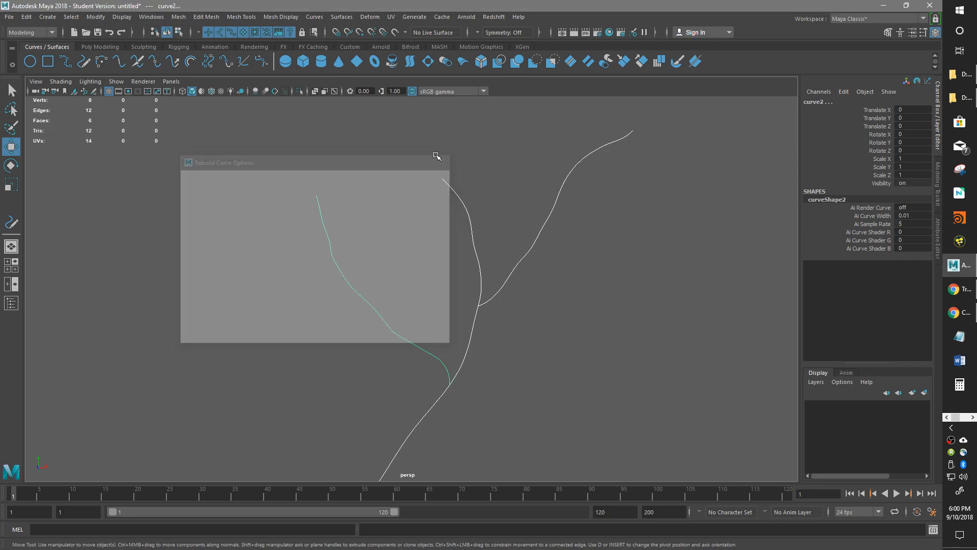
Step: Rebuild the three selected curves with the Uniform type, 4 spans and degree 3 Cubic, keeping their ends
{"action": "left_click", "coordinate": [314, 19]}
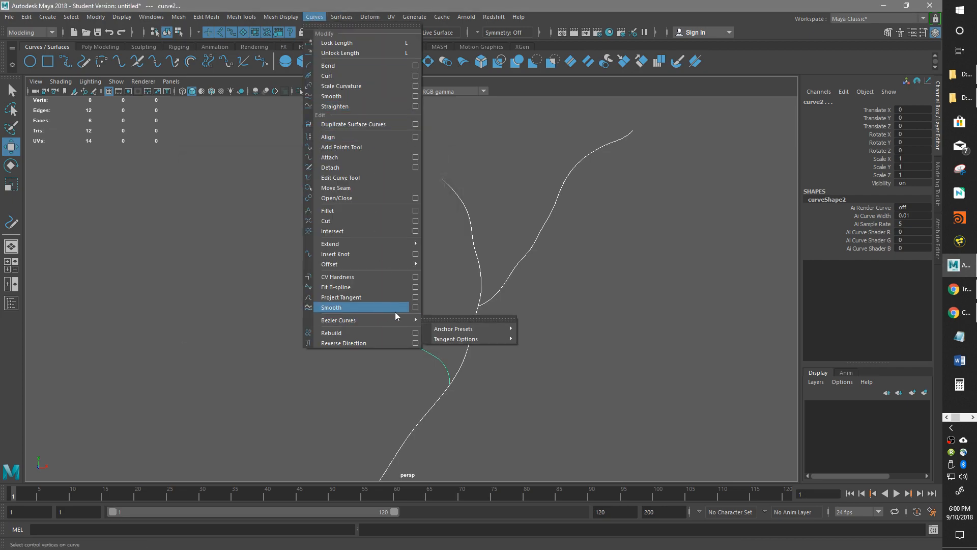
{"action": "left_click", "coordinate": [415, 333]}
{"action": "left_click_drag", "start_coordinate": [319, 160], "coordinate": [241, 146]}
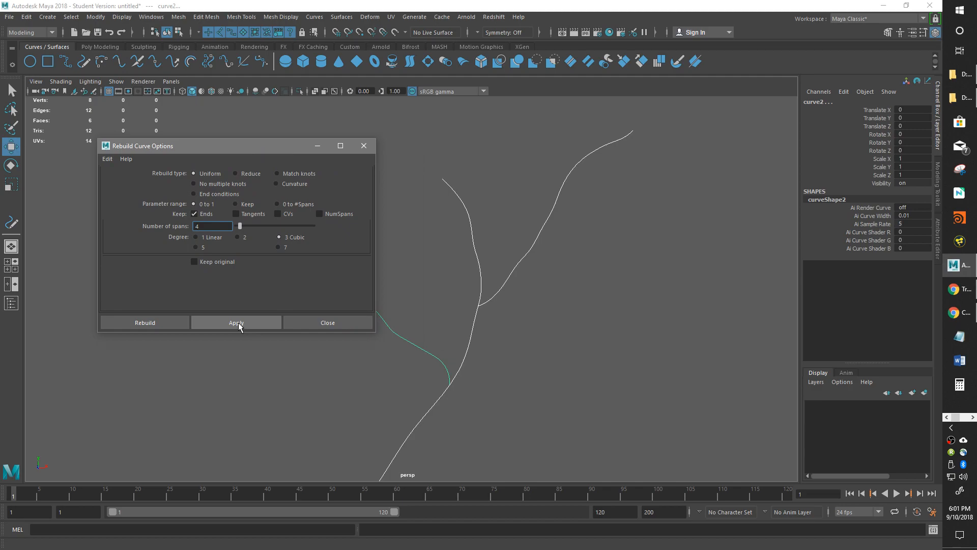
{"action": "left_click", "coordinate": [254, 322]}
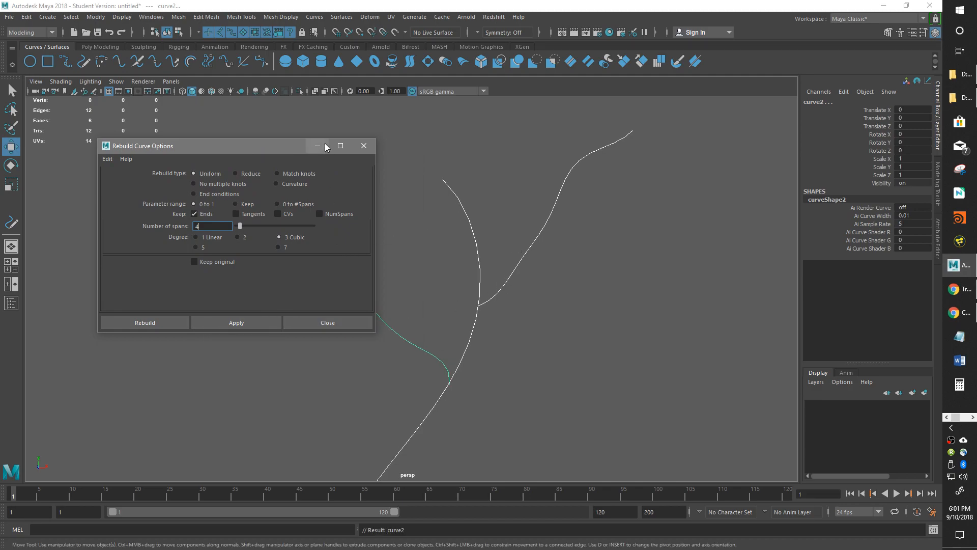
{"action": "left_click", "coordinate": [366, 148]}
Step: Display and select the left branch curve's control vertices to examine the rebuilt points, and clear the selection
{"action": "middle_click_drag", "start_coordinate": [502, 356], "coordinate": [494, 323], "text": "alt"}
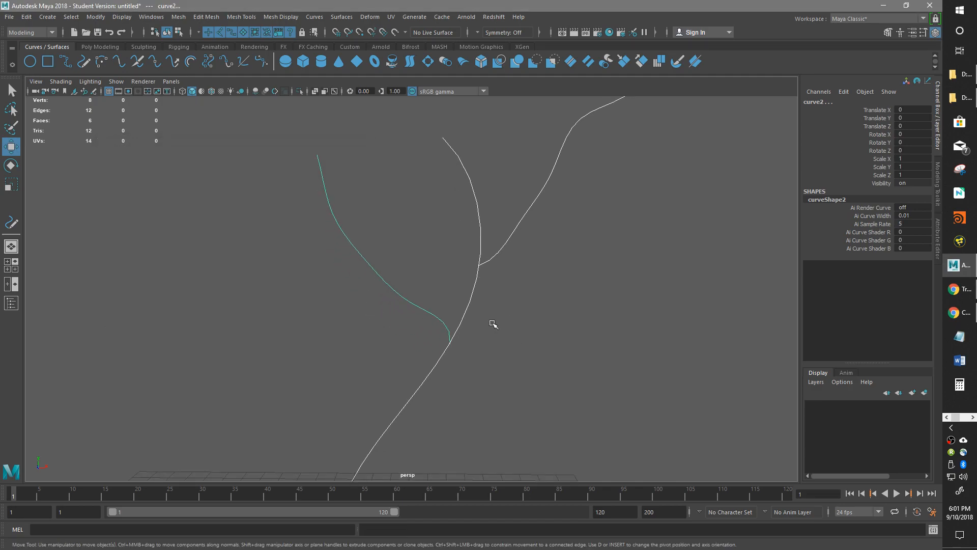
{"action": "right_click_drag", "start_coordinate": [442, 323], "coordinate": [383, 277]}
{"action": "left_click_drag", "start_coordinate": [473, 377], "coordinate": [249, 109]}
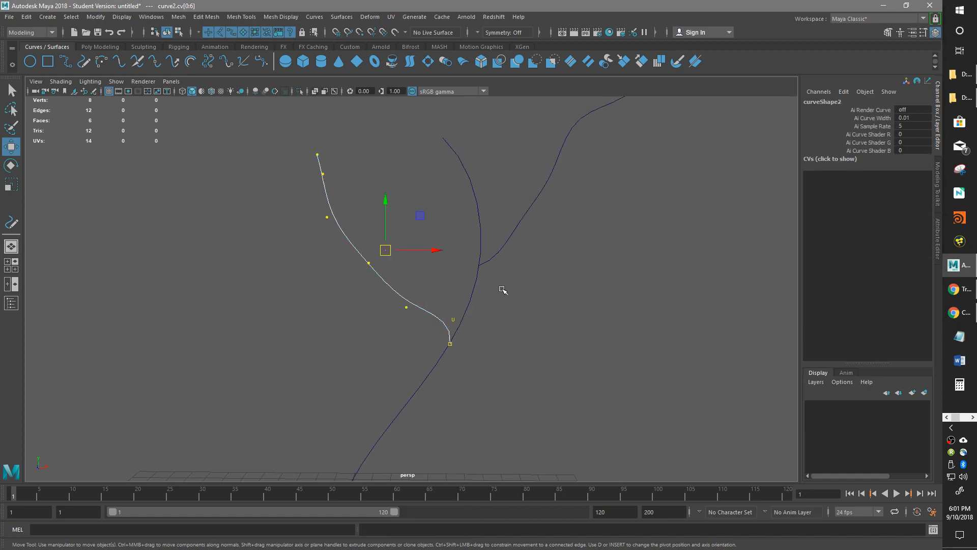
{"action": "middle_click_drag", "start_coordinate": [539, 296], "coordinate": [544, 257], "text": "alt"}
{"action": "scroll", "coordinate": [480, 320], "scroll_direction": "down", "scroll_amount": 4}
{"action": "middle_click_drag", "start_coordinate": [483, 284], "coordinate": [514, 284], "text": "alt"}
{"action": "left_click_drag", "start_coordinate": [491, 315], "coordinate": [409, 351], "text": "alt"}
{"action": "left_click", "coordinate": [593, 319]}
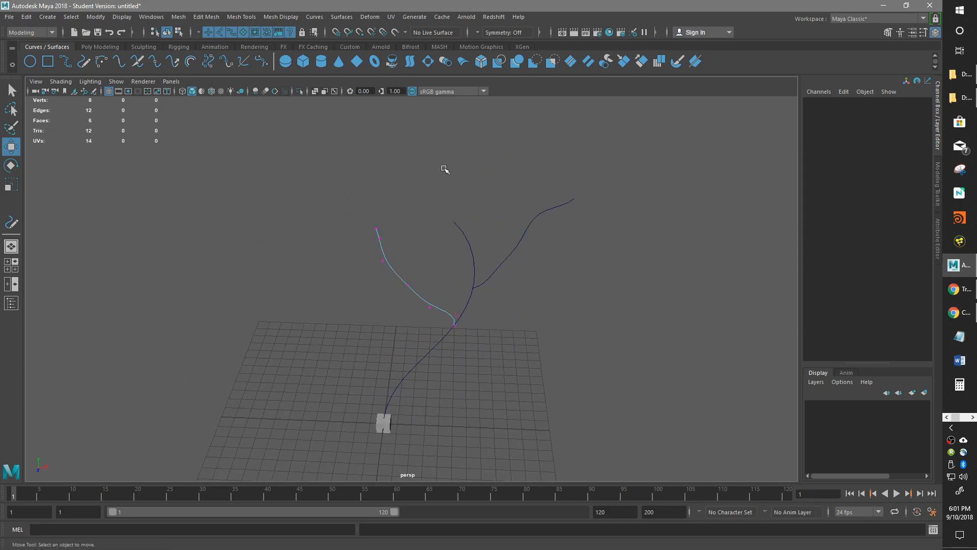
Step: Display the trunk curve's control vertices, raise its topmost vertex, and offset that vertex along the Z axis
{"action": "left_click", "coordinate": [464, 230]}
{"action": "right_click", "coordinate": [458, 228]}
{"action": "left_click", "coordinate": [405, 229]}
{"action": "left_click_drag", "start_coordinate": [410, 185], "coordinate": [462, 229]}
{"action": "left_click_drag", "start_coordinate": [433, 249], "coordinate": [455, 296], "text": "alt"}
{"action": "left_click_drag", "start_coordinate": [493, 218], "coordinate": [460, 152]}
{"action": "mouse_move", "coordinate": [529, 343]}
{"action": "left_mouse_down", "text": "alt"}
{"action": "mouse_move", "coordinate": [517, 349]}
{"action": "mouse_move", "coordinate": [539, 359]}
{"action": "left_mouse_up", "text": "alt"}
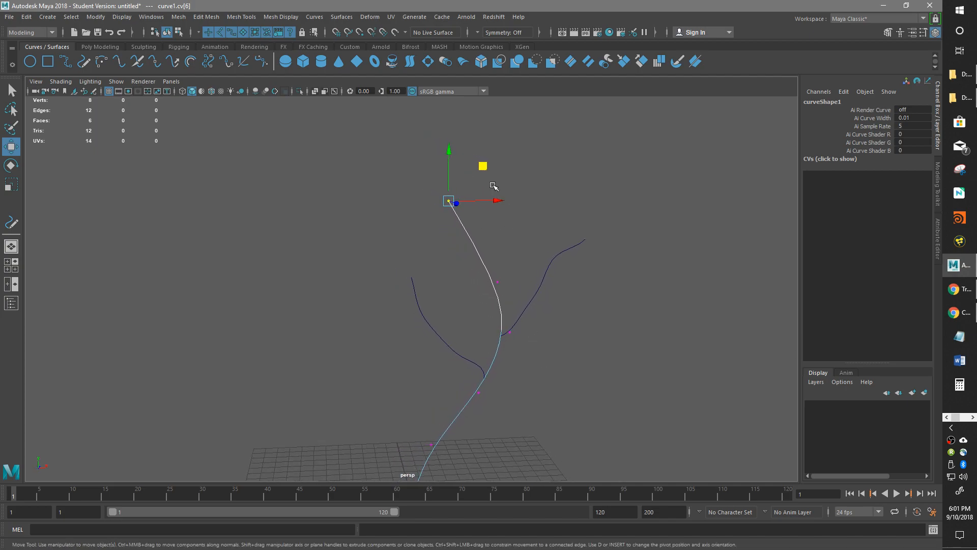
{"action": "left_click_drag", "start_coordinate": [486, 165], "coordinate": [435, 146], "text": "alt"}
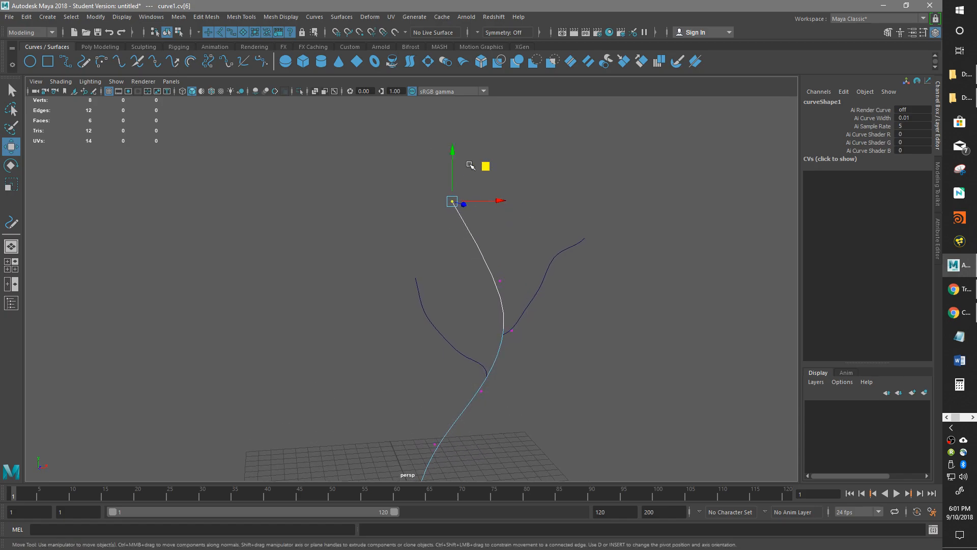
{"action": "left_click_drag", "start_coordinate": [527, 185], "coordinate": [624, 249], "text": "alt"}
{"action": "left_click_drag", "start_coordinate": [524, 220], "coordinate": [455, 355], "text": "alt"}
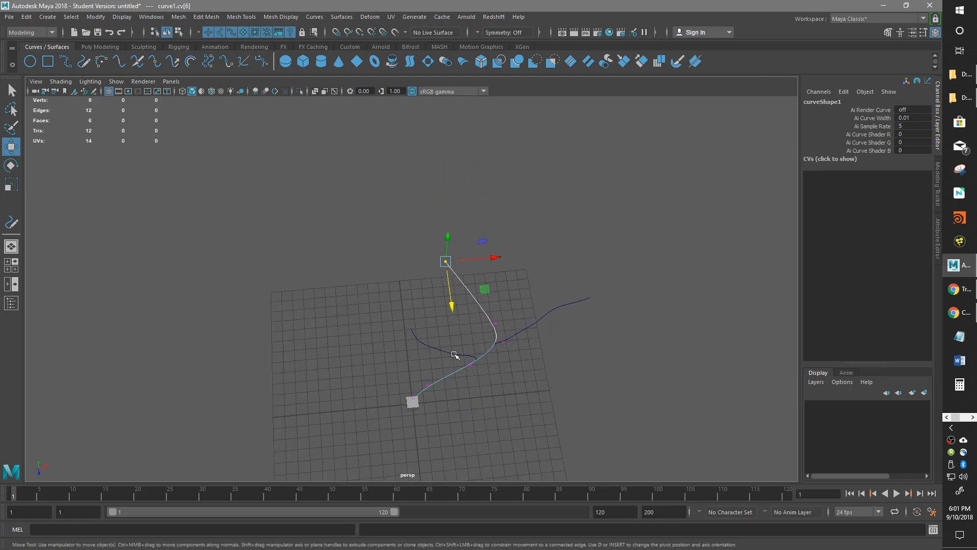
Step: Select the last two control vertices at the left branch's tip and move them along the Z axis
{"action": "left_click", "coordinate": [412, 332]}
{"action": "right_click_drag", "start_coordinate": [412, 331], "coordinate": [356, 280]}
{"action": "left_click_drag", "start_coordinate": [370, 289], "coordinate": [431, 353]}
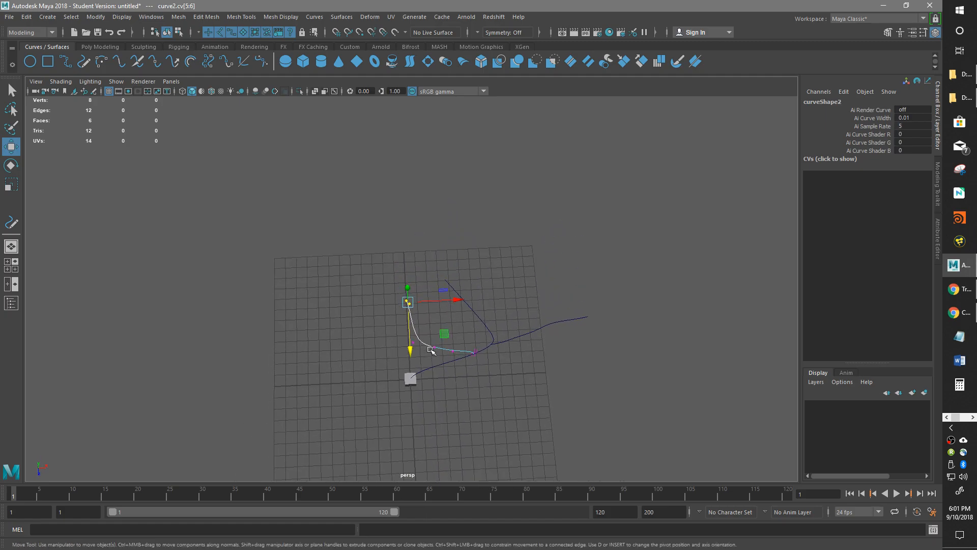
Step: Display the trunk curve's control vertices, select the topmost one, and examine the trunk's shape
{"action": "left_click_drag", "start_coordinate": [443, 302], "coordinate": [497, 244], "text": "alt"}
{"action": "left_click", "coordinate": [460, 306]}
{"action": "right_click_drag", "start_coordinate": [460, 307], "coordinate": [404, 279]}
{"action": "left_click_drag", "start_coordinate": [422, 279], "coordinate": [487, 269]}
{"action": "middle_click_drag", "start_coordinate": [487, 269], "coordinate": [488, 262], "text": "alt"}
{"action": "left_click_drag", "start_coordinate": [440, 322], "coordinate": [460, 318], "text": "alt"}
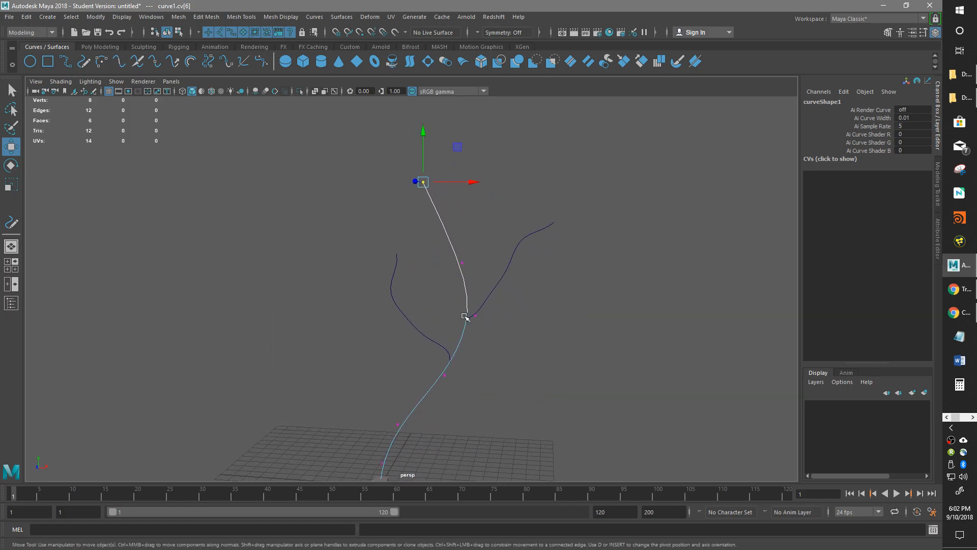
Step: Select the last two control vertices at the right branch's tip and move them in the XZ plane
{"action": "left_click", "coordinate": [511, 257]}
{"action": "right_click_drag", "start_coordinate": [508, 255], "coordinate": [460, 257]}
{"action": "left_click_drag", "start_coordinate": [540, 174], "coordinate": [617, 334]}
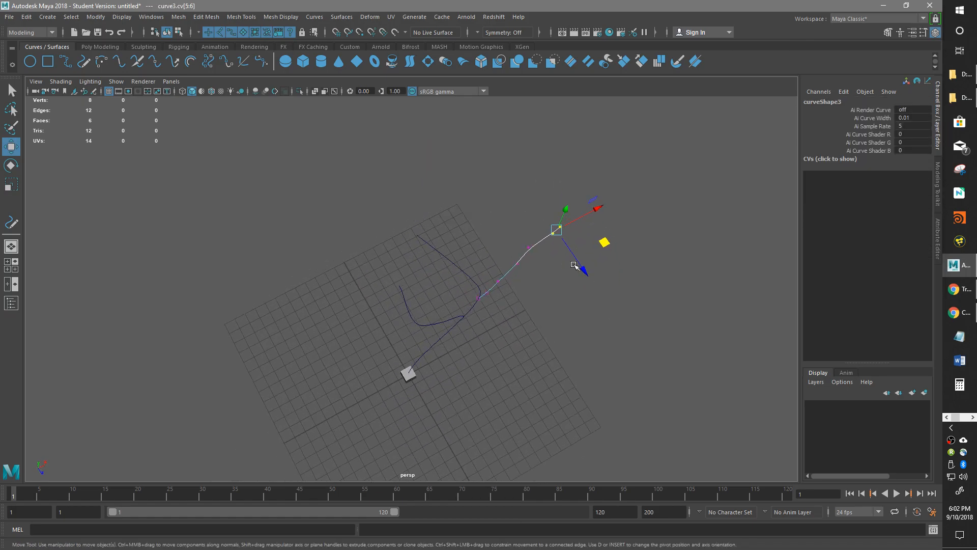
{"action": "left_click_drag", "start_coordinate": [547, 238], "coordinate": [522, 290]}
Step: Display the left branch curve's control vertices and select only the vertex at its tip
{"action": "key", "text": "e"}
{"action": "left_click_drag", "start_coordinate": [505, 349], "coordinate": [486, 282], "text": "alt"}
{"action": "left_click", "coordinate": [482, 288]}
{"action": "right_click_drag", "start_coordinate": [431, 214], "coordinate": [387, 218]}
{"action": "left_click_drag", "start_coordinate": [383, 164], "coordinate": [441, 200]}
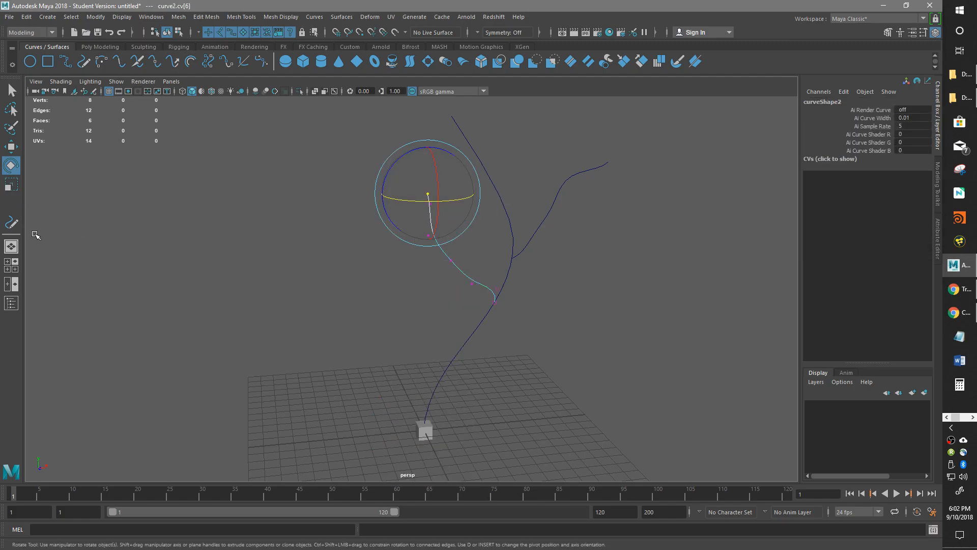
Step: Open the Move tool's settings and place their window clear of the curves
{"action": "left_click", "coordinate": [11, 147]}
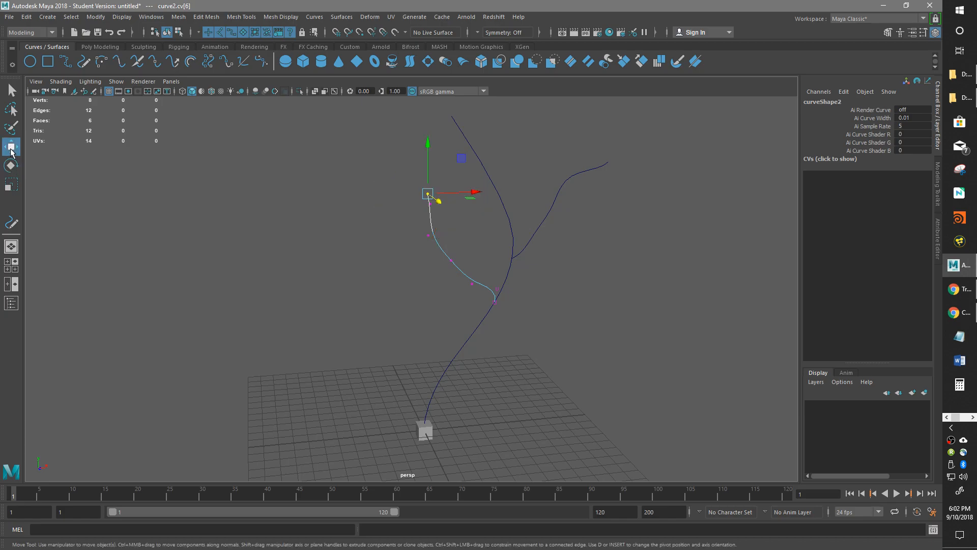
{"action": "double_click", "coordinate": [10, 149]}
{"action": "left_click_drag", "start_coordinate": [252, 94], "coordinate": [191, 52]}
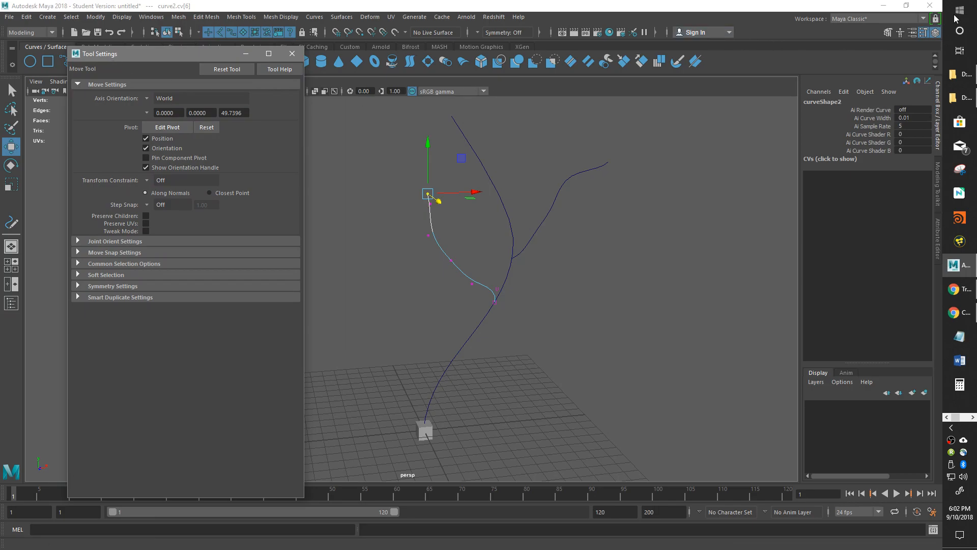
{"action": "left_click", "coordinate": [924, 32]}
{"action": "left_click", "coordinate": [923, 33]}
{"action": "left_click_drag", "start_coordinate": [139, 54], "coordinate": [121, 48]}
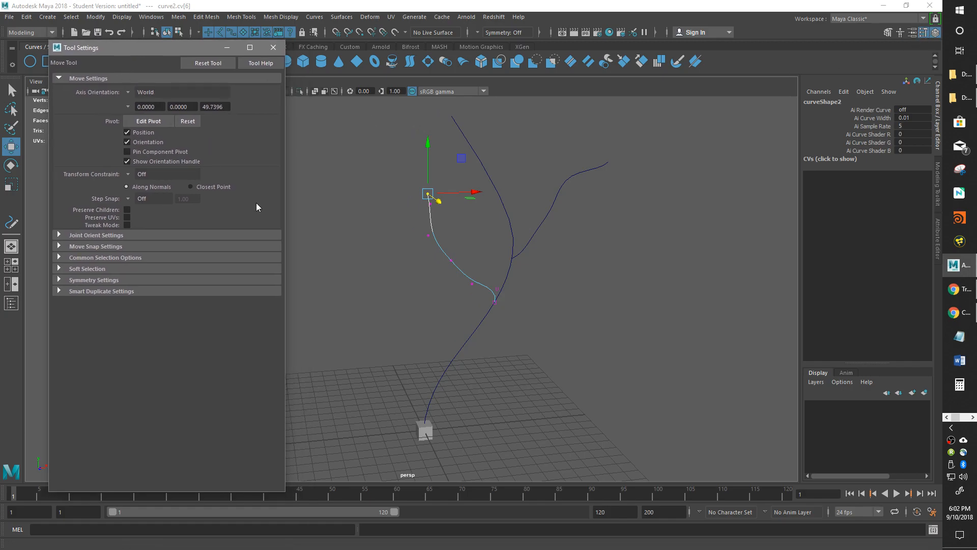
Step: Enable soft selection for the Move tool in Volume mode with a falloff radius of 8.44
{"action": "left_click", "coordinate": [59, 268]}
{"action": "left_click", "coordinate": [127, 281]}
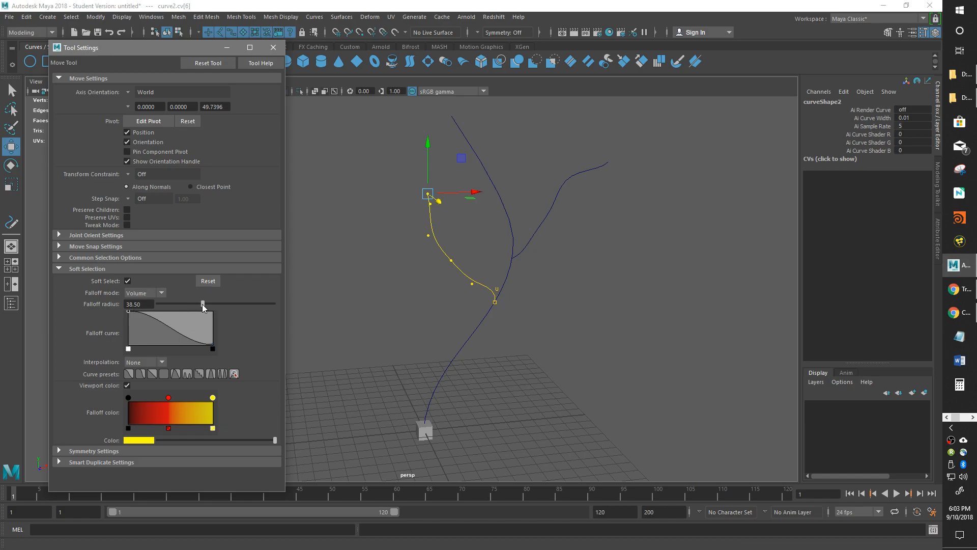
{"action": "left_click_drag", "start_coordinate": [187, 303], "coordinate": [167, 304]}
{"action": "left_click_drag", "start_coordinate": [166, 304], "coordinate": [168, 305]}
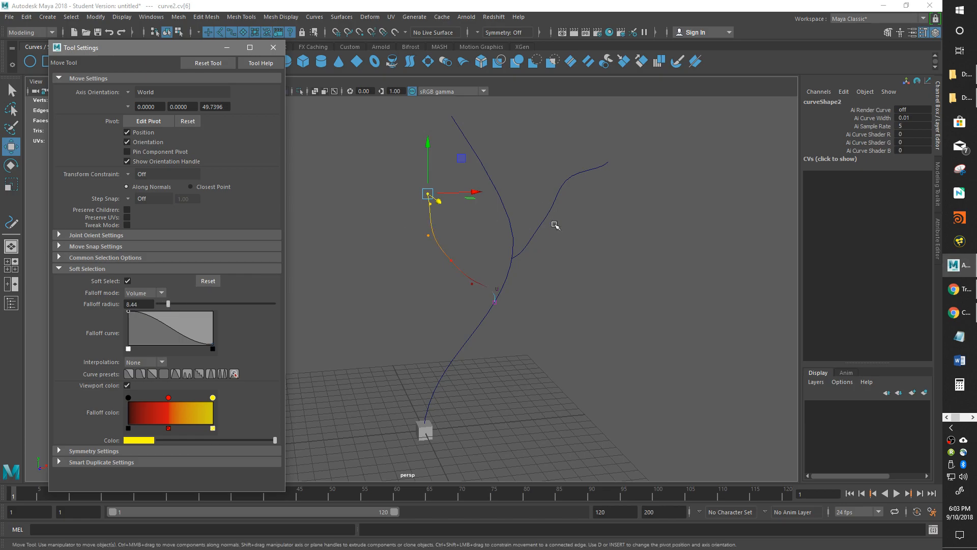
Step: Examine the soft selection falloff along the left branch from several angles
{"action": "right_click_drag", "start_coordinate": [445, 277], "coordinate": [618, 253], "text": "alt"}
{"action": "left_click_drag", "start_coordinate": [617, 253], "coordinate": [414, 235], "text": "alt"}
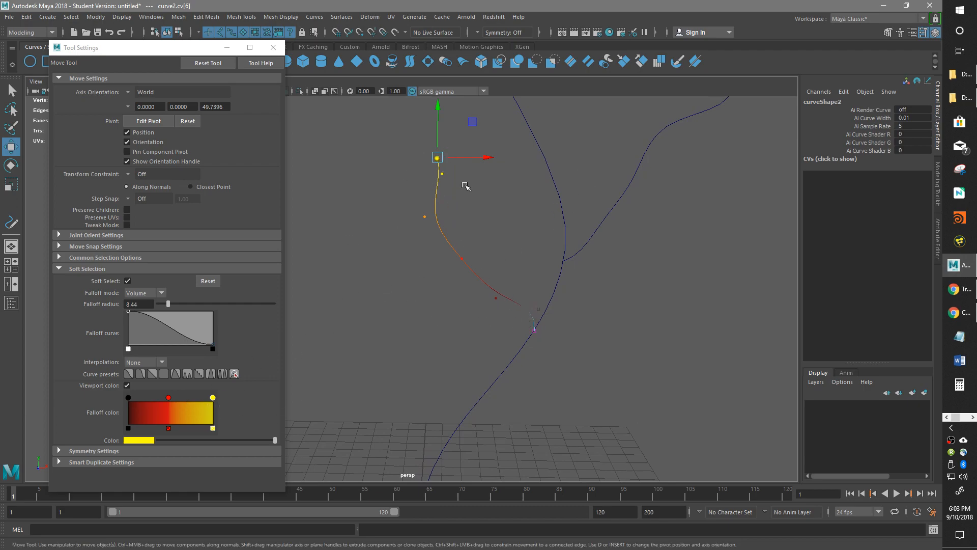
{"action": "left_click_drag", "start_coordinate": [463, 191], "coordinate": [469, 178], "text": "alt"}
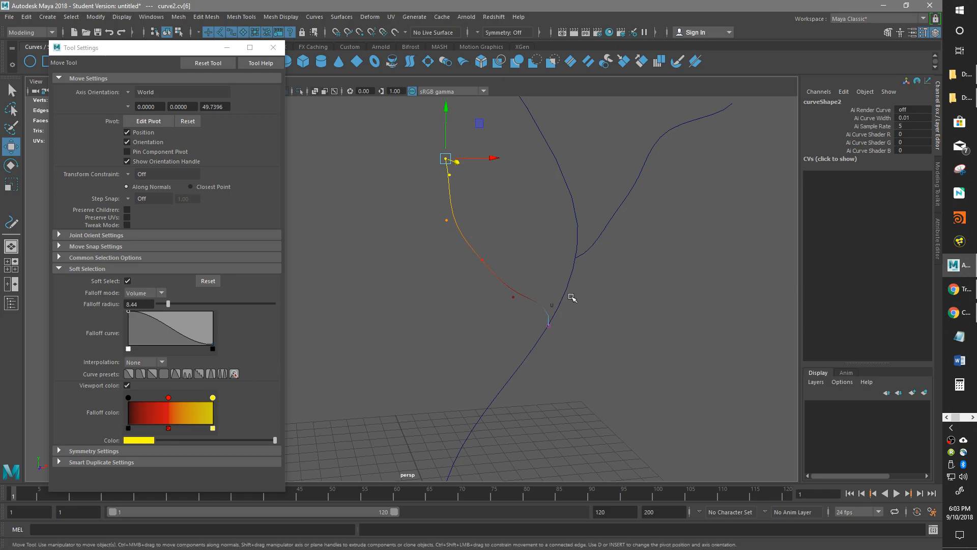
{"action": "left_click_drag", "start_coordinate": [517, 304], "coordinate": [545, 312], "text": "alt"}
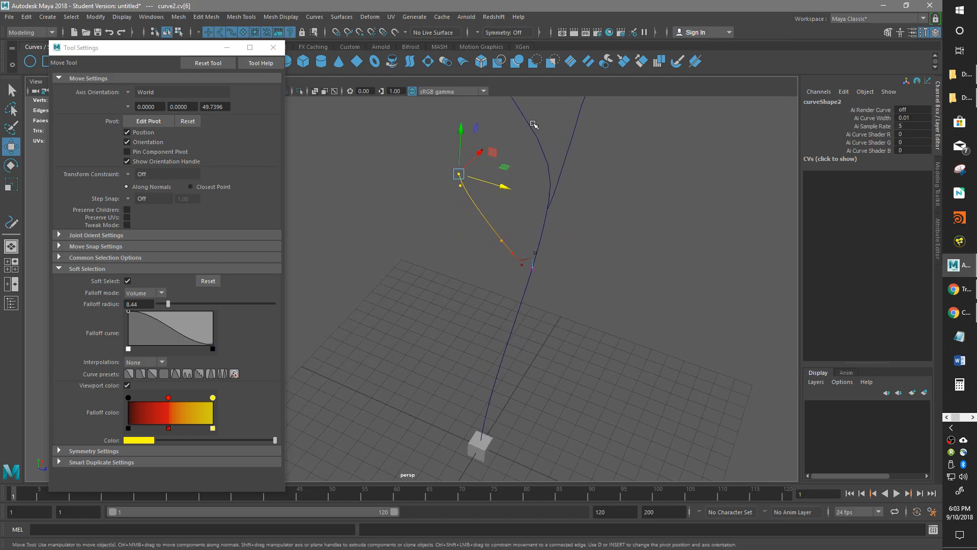
{"action": "left_click_drag", "start_coordinate": [551, 233], "coordinate": [470, 171], "text": "alt"}
{"action": "left_click_drag", "start_coordinate": [541, 238], "coordinate": [550, 304], "text": "alt"}
{"action": "left_click_drag", "start_coordinate": [551, 244], "coordinate": [527, 269], "text": "alt"}
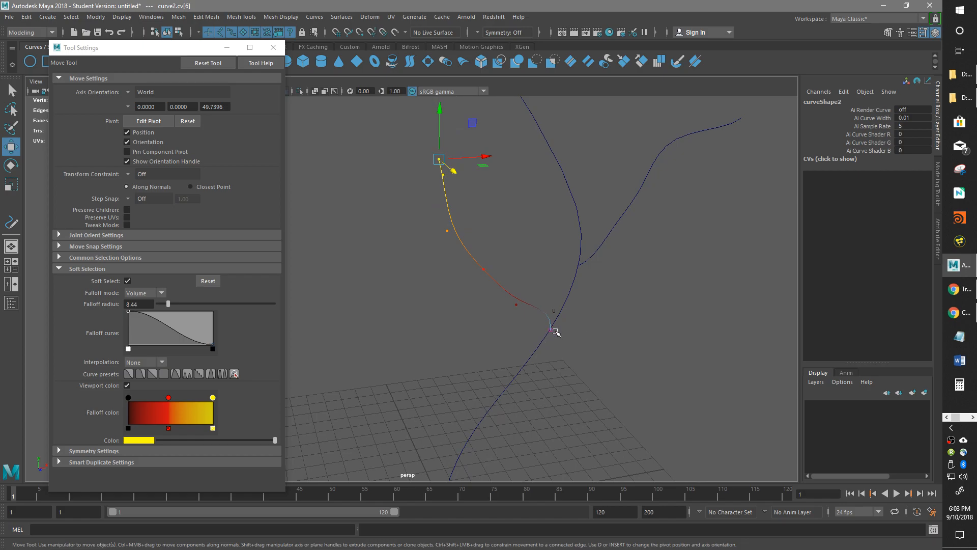
{"action": "left_click_drag", "start_coordinate": [559, 393], "coordinate": [582, 290], "text": "alt"}
Step: Select the left branch's second-to-last vertex, try moving it along the Z axis with soft selection, and undo the move
{"action": "left_click", "coordinate": [420, 172]}
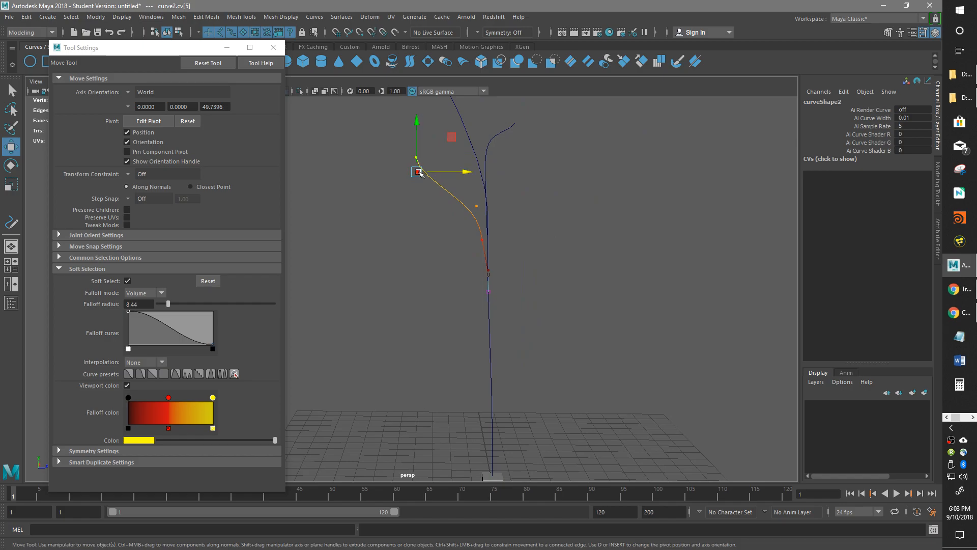
{"action": "left_click_drag", "start_coordinate": [468, 171], "coordinate": [474, 170]}
{"action": "key", "text": "ctrl+z"}
{"action": "left_click_drag", "start_coordinate": [579, 291], "coordinate": [524, 290], "text": "alt"}
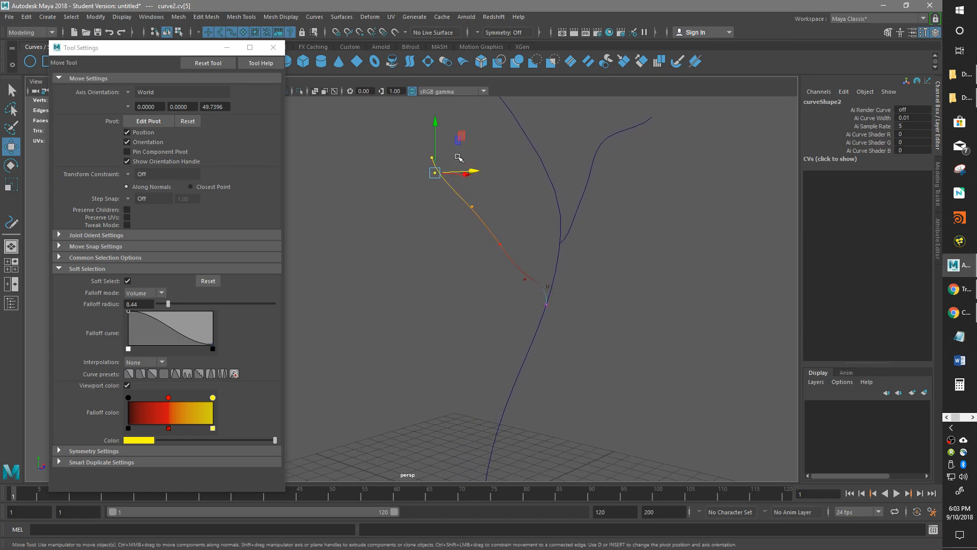
Step: Disable soft selection and move the left branch's second-to-last vertex along the Z and X axes
{"action": "left_click", "coordinate": [127, 281]}
{"action": "left_click_drag", "start_coordinate": [485, 213], "coordinate": [533, 218], "text": "alt"}
{"action": "left_click_drag", "start_coordinate": [464, 167], "coordinate": [486, 162]}
{"action": "left_click_drag", "start_coordinate": [521, 196], "coordinate": [418, 234], "text": "alt"}
{"action": "left_click", "coordinate": [430, 234]}
{"action": "left_click_drag", "start_coordinate": [461, 196], "coordinate": [473, 222]}
{"action": "left_click", "coordinate": [458, 248]}
Step: Re-enable soft selection with a falloff radius of 5.33 and lower the second-to-last vertex along the Y axis
{"action": "left_click", "coordinate": [128, 281]}
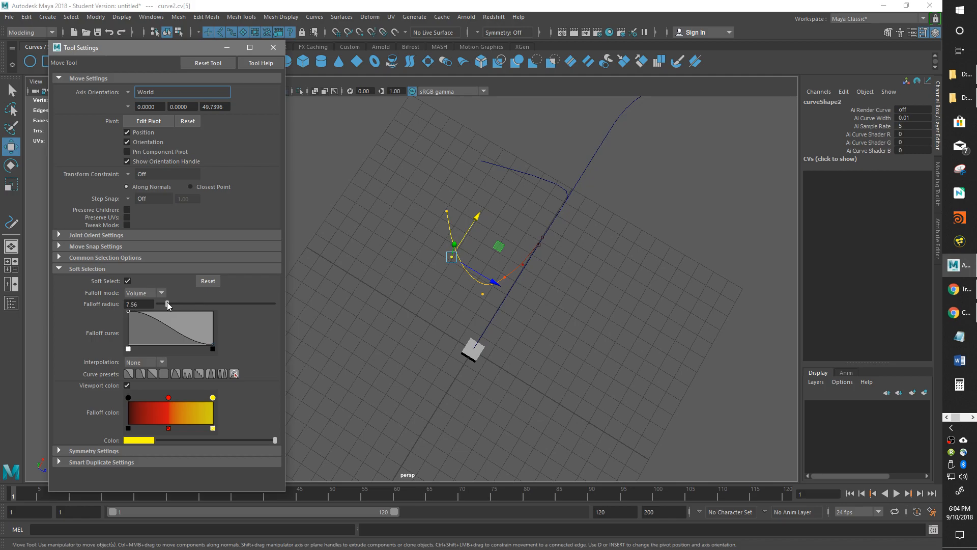
{"action": "left_click_drag", "start_coordinate": [167, 304], "coordinate": [164, 304]}
{"action": "left_click_drag", "start_coordinate": [433, 305], "coordinate": [550, 148], "text": "alt"}
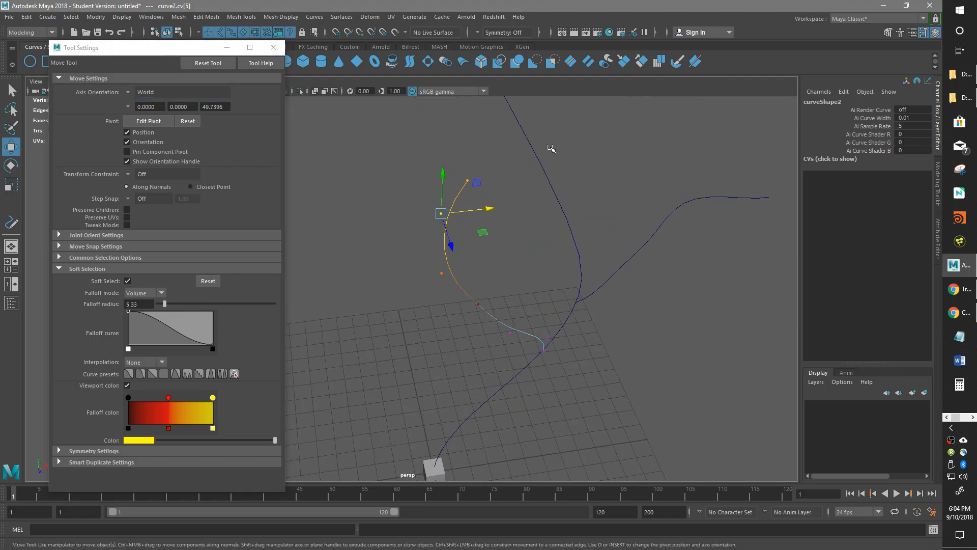
{"action": "left_click_drag", "start_coordinate": [441, 184], "coordinate": [441, 224]}
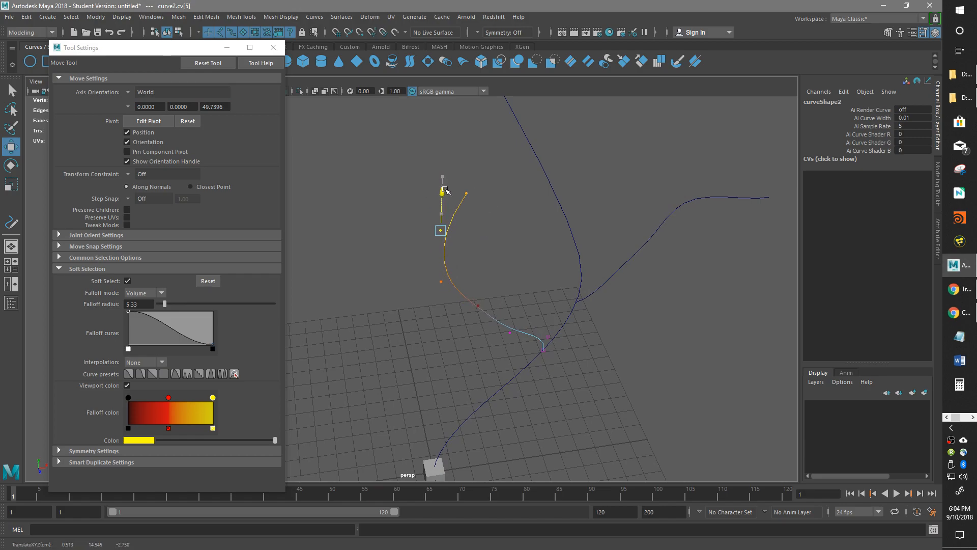
Step: Inspect the left branch's reshaped curve from above and the side, and return the curve to object mode
{"action": "left_click_drag", "start_coordinate": [501, 229], "coordinate": [450, 294], "text": "alt"}
{"action": "left_click_drag", "start_coordinate": [554, 239], "coordinate": [580, 196], "text": "alt"}
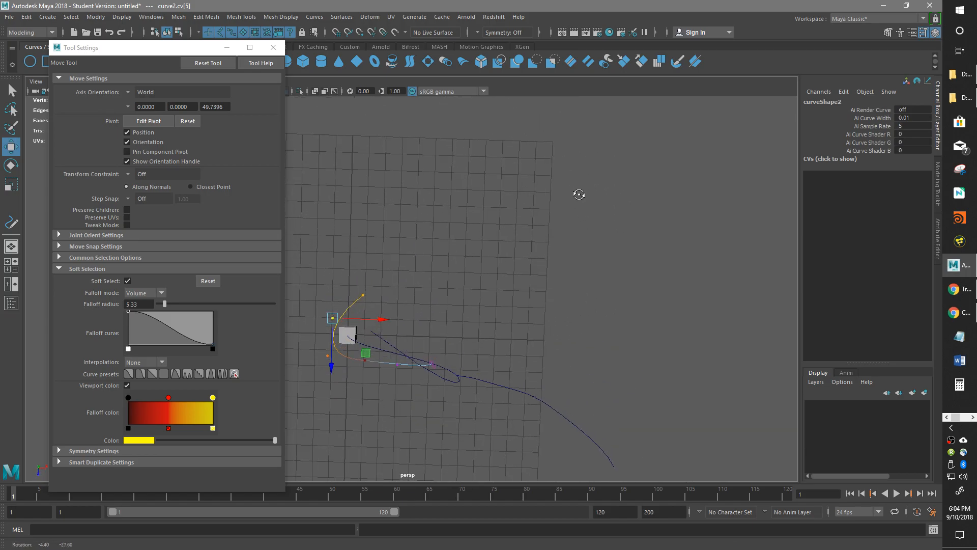
{"action": "mouse_move", "coordinate": [663, 207]}
{"action": "left_mouse_down", "text": "alt"}
{"action": "mouse_move", "coordinate": [657, 136]}
{"action": "mouse_move", "coordinate": [651, 201]}
{"action": "left_mouse_up", "text": "alt"}
{"action": "mouse_move", "coordinate": [496, 308]}
{"action": "left_mouse_down", "text": "alt"}
{"action": "mouse_move", "coordinate": [508, 233]}
{"action": "mouse_move", "coordinate": [501, 290]}
{"action": "left_mouse_up", "text": "alt"}
{"action": "left_click_drag", "start_coordinate": [426, 282], "coordinate": [422, 250], "text": "alt"}
{"action": "right_click_drag", "start_coordinate": [427, 248], "coordinate": [475, 231]}
{"action": "left_click_drag", "start_coordinate": [446, 304], "coordinate": [393, 327], "text": "alt"}
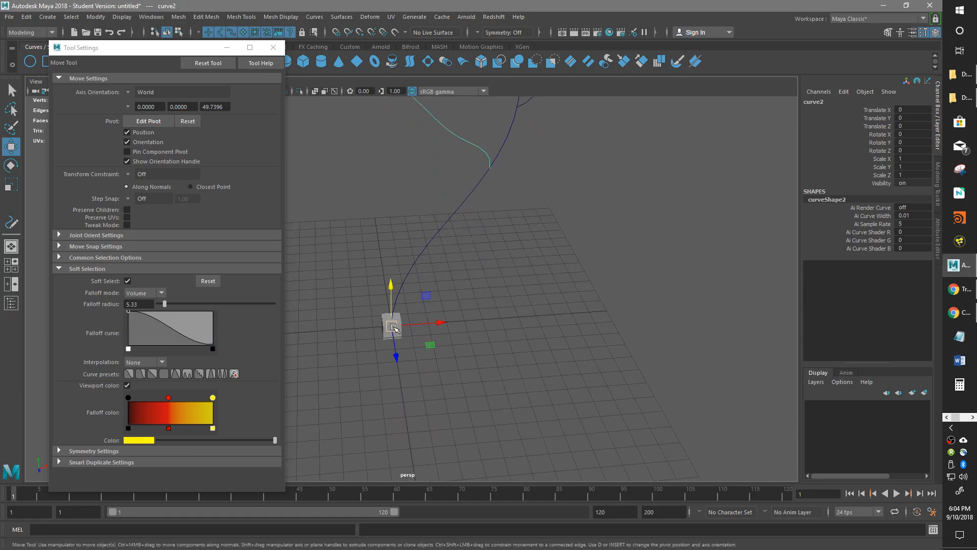
{"action": "middle_click_drag", "start_coordinate": [478, 279], "coordinate": [484, 312], "text": "alt"}
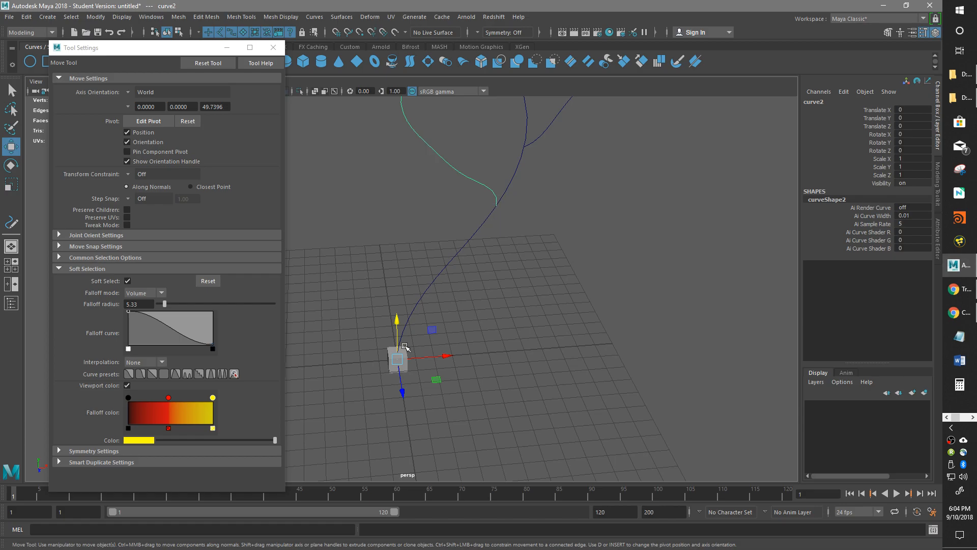
Step: Start editing the left branch curve's pivot and move it in the front view from the cube to near the branch's base
{"action": "key", "text": "d"}
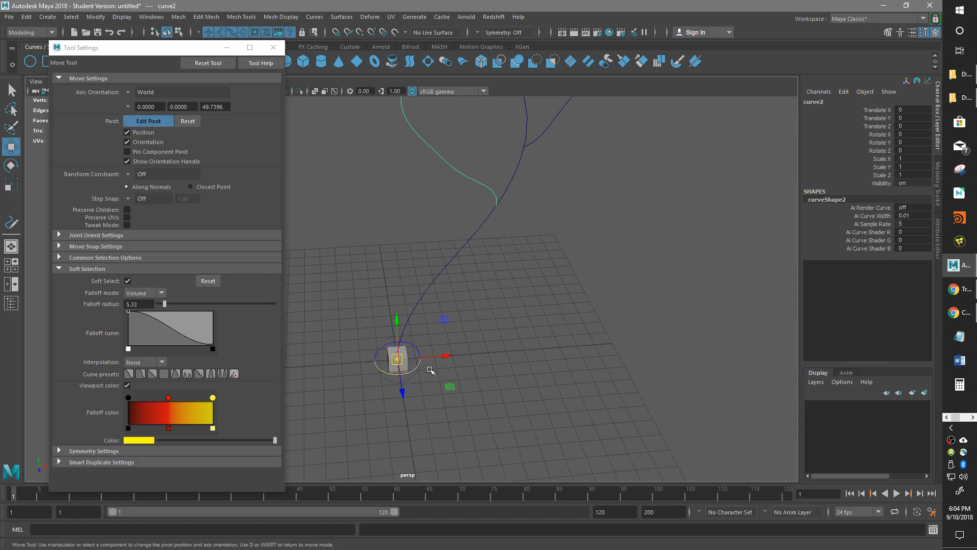
{"action": "left_click_drag", "start_coordinate": [461, 376], "coordinate": [453, 339], "text": "alt"}
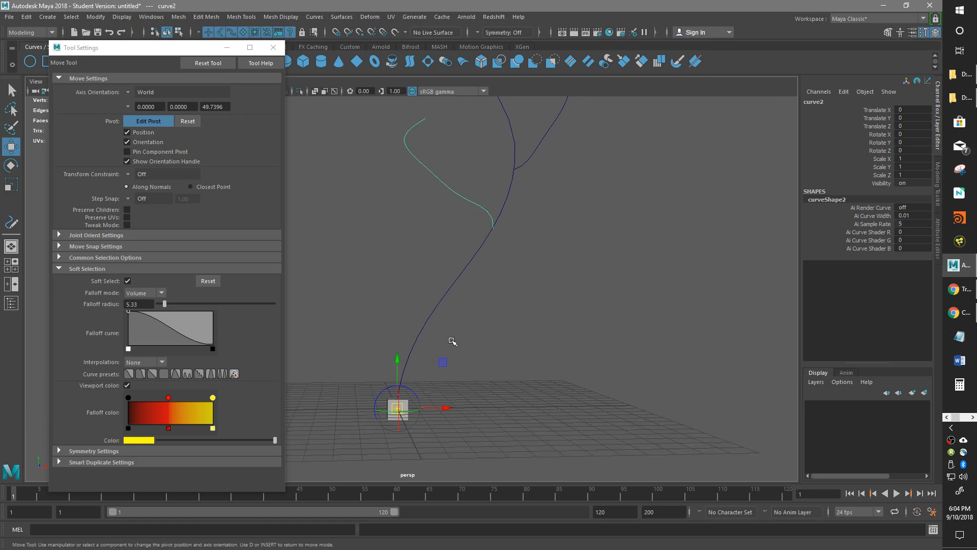
{"action": "key", "text": "space"}
{"action": "left_click_drag", "start_coordinate": [456, 375], "coordinate": [461, 403]}
{"action": "left_click_drag", "start_coordinate": [459, 321], "coordinate": [531, 197]}
{"action": "scroll", "coordinate": [540, 198], "scroll_direction": "up", "scroll_amount": 3}
{"action": "middle_click_drag", "start_coordinate": [562, 304], "coordinate": [461, 454], "text": "alt"}
{"action": "scroll", "coordinate": [473, 384], "scroll_direction": "up", "scroll_amount": 6}
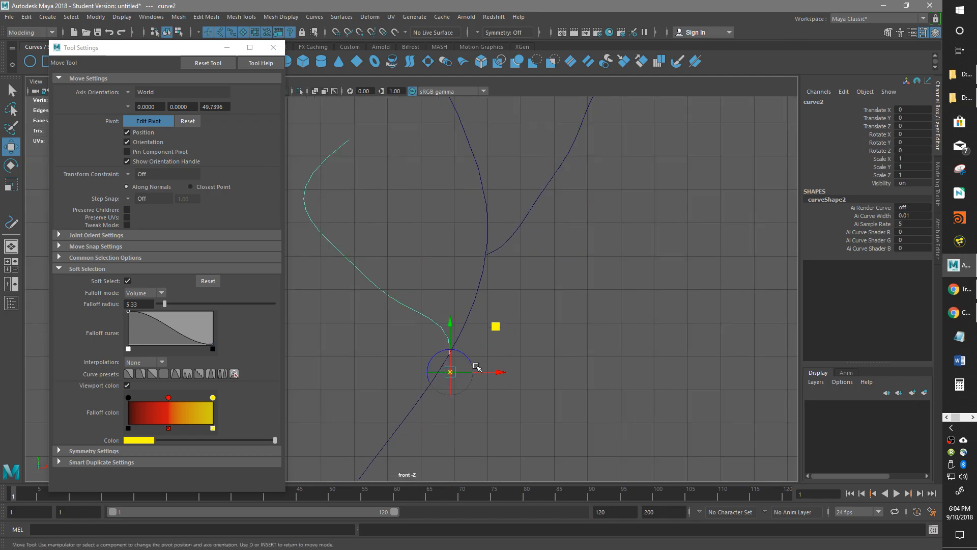
Step: Align the pivot with the left branch's base where it meets the trunk, and finish pivot editing
{"action": "middle_click_drag", "start_coordinate": [545, 406], "coordinate": [547, 305], "text": "alt"}
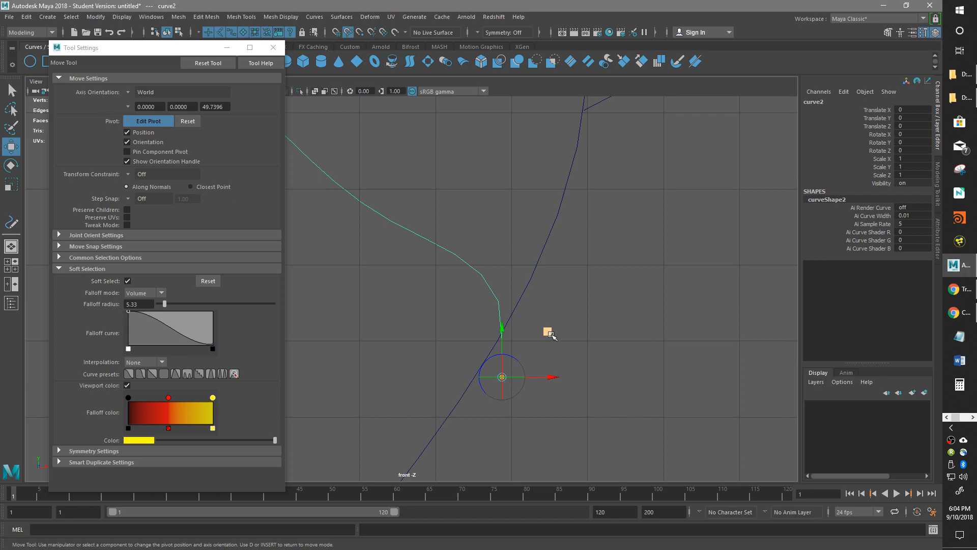
{"action": "left_click_drag", "start_coordinate": [549, 333], "coordinate": [551, 287]}
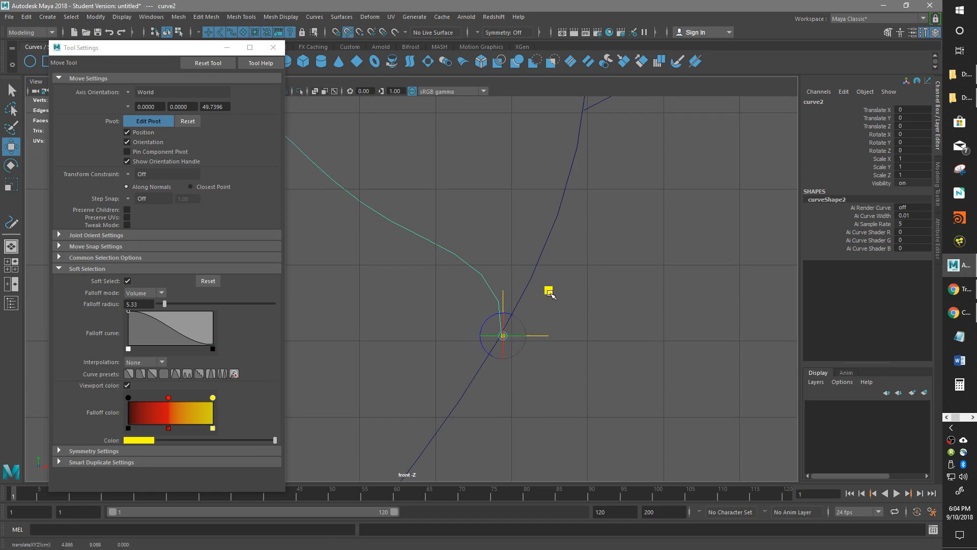
{"action": "left_click_drag", "start_coordinate": [489, 344], "coordinate": [488, 365]}
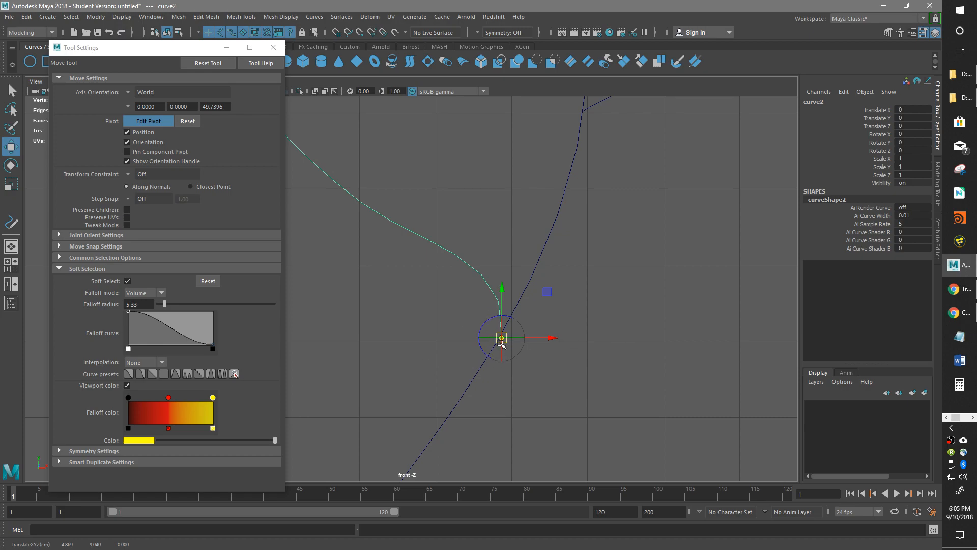
{"action": "key", "text": "d"}
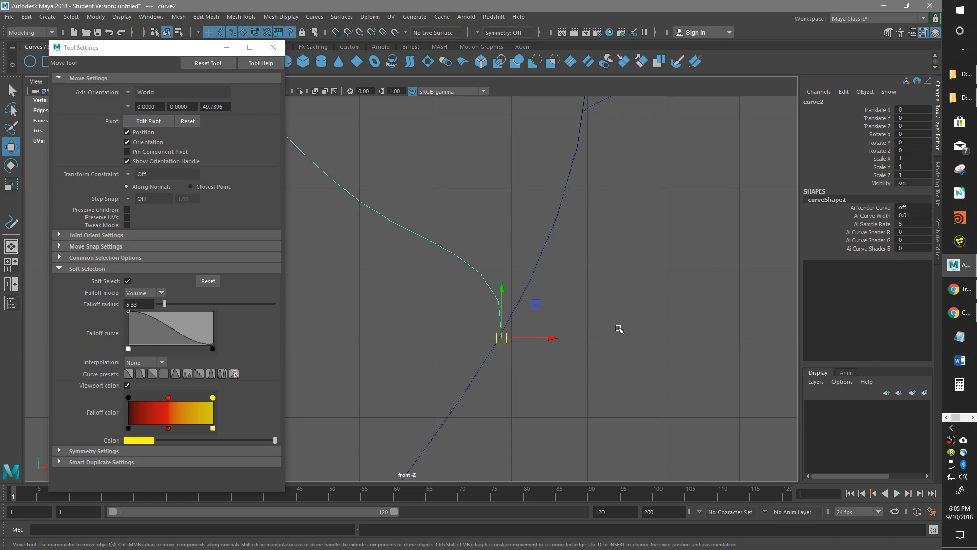
Step: Return to the perspective view and rotate the left branch curve -37.5 degrees about the Y axis
{"action": "right_click_drag", "start_coordinate": [632, 339], "coordinate": [376, 407], "text": "alt"}
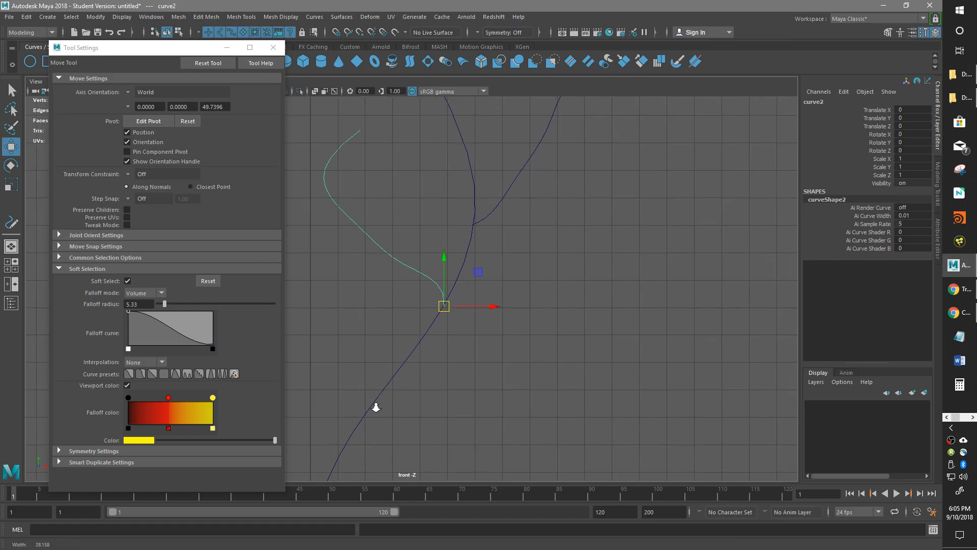
{"action": "key", "text": "space"}
{"action": "left_click_drag", "start_coordinate": [494, 340], "coordinate": [482, 364]}
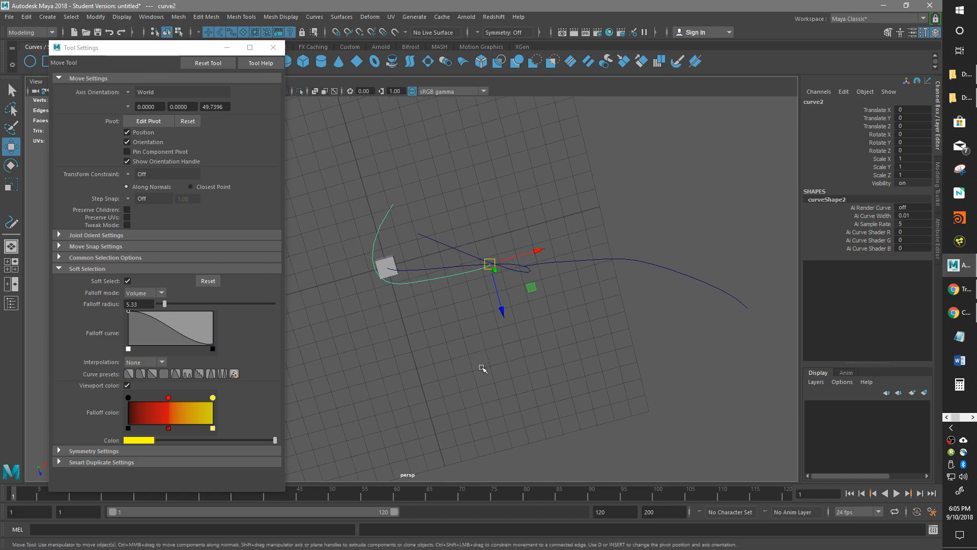
{"action": "key", "text": "e"}
{"action": "left_click_drag", "start_coordinate": [444, 257], "coordinate": [464, 233]}
{"action": "left_click_drag", "start_coordinate": [540, 369], "coordinate": [482, 270], "text": "alt"}
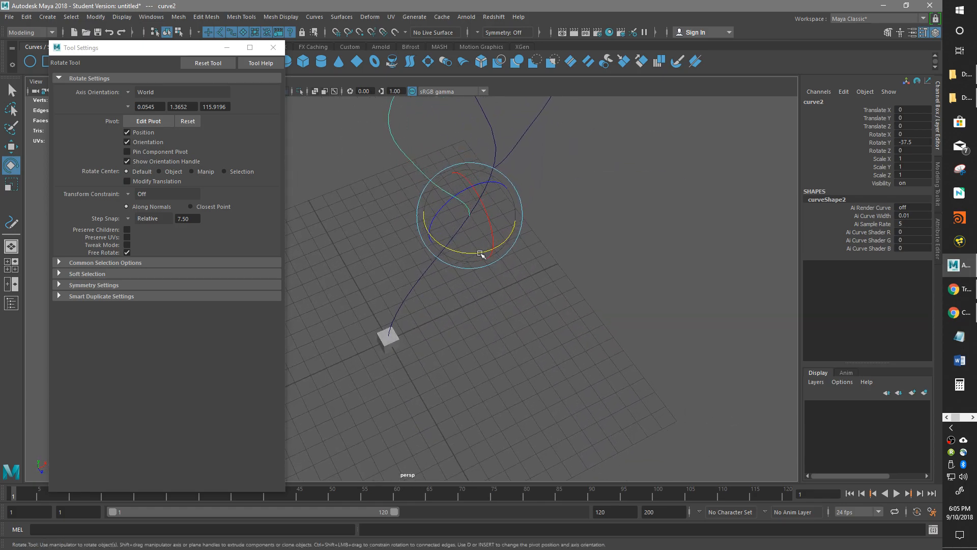
Step: Examine the rotated left branch from several angles, and select the trunk curve
{"action": "left_click_drag", "start_coordinate": [588, 268], "coordinate": [490, 350], "text": "alt"}
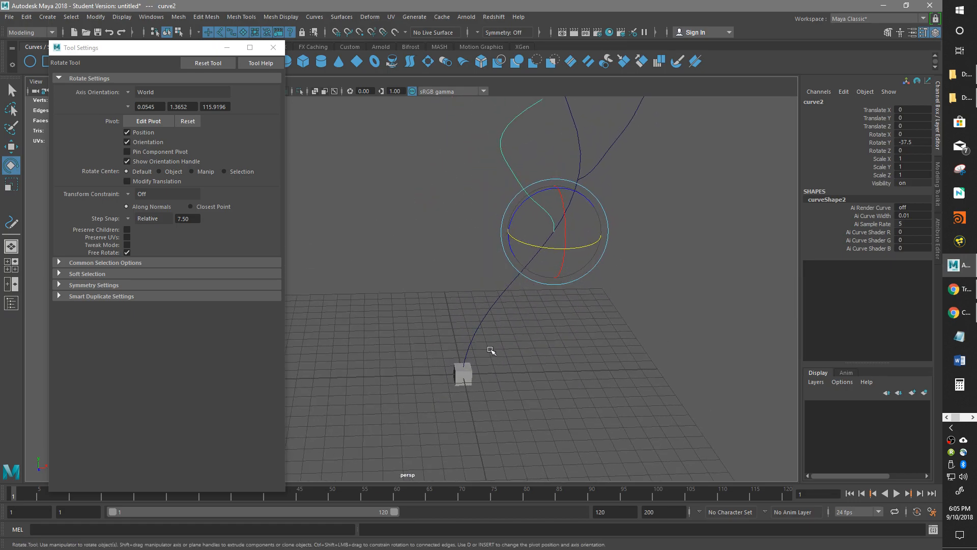
{"action": "left_click_drag", "start_coordinate": [561, 306], "coordinate": [613, 304], "text": "alt"}
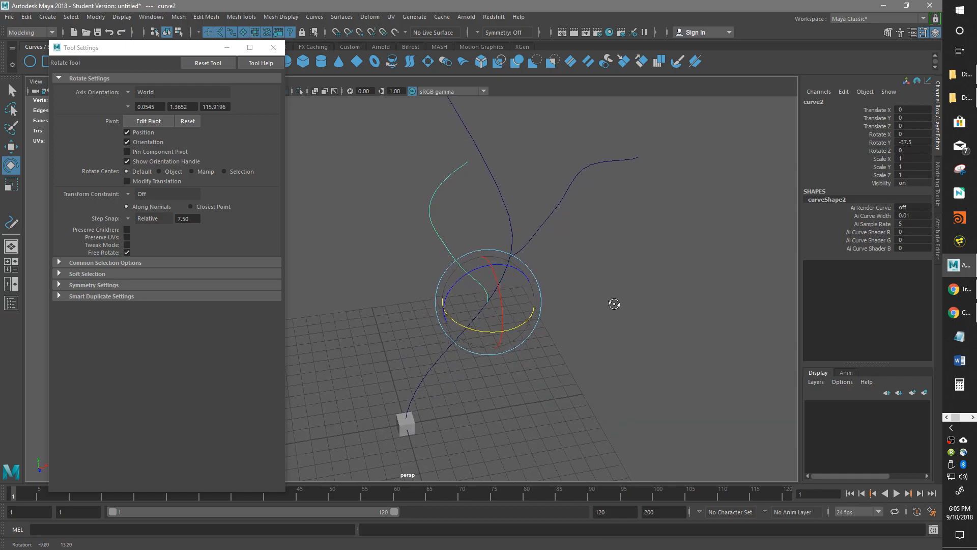
{"action": "left_click_drag", "start_coordinate": [640, 262], "coordinate": [537, 250], "text": "alt"}
{"action": "left_click_drag", "start_coordinate": [601, 299], "coordinate": [588, 264], "text": "alt"}
{"action": "left_click_drag", "start_coordinate": [600, 299], "coordinate": [587, 315], "text": "alt"}
{"action": "left_click_drag", "start_coordinate": [576, 212], "coordinate": [615, 286], "text": "alt"}
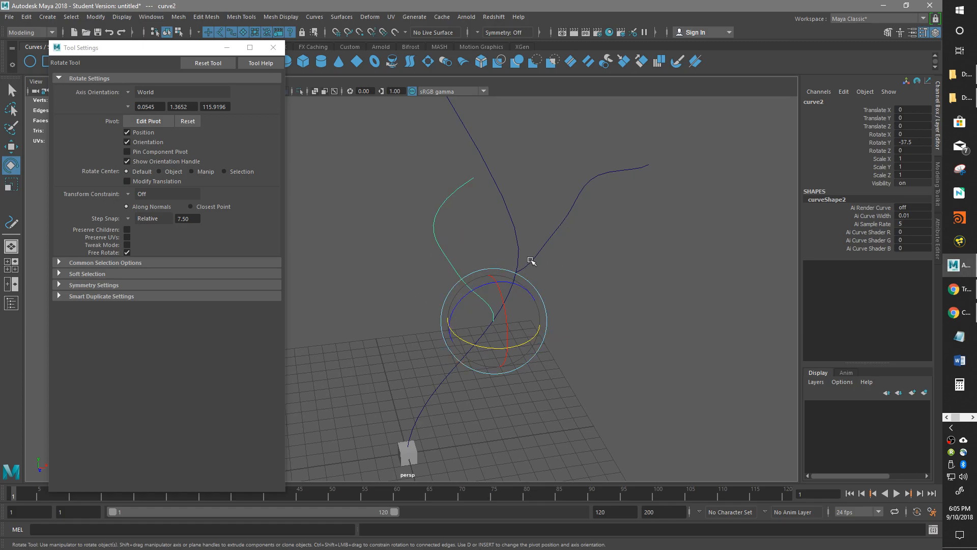
{"action": "mouse_move", "coordinate": [616, 305]}
{"action": "left_mouse_down", "text": "alt"}
{"action": "mouse_move", "coordinate": [604, 285]}
{"action": "mouse_move", "coordinate": [606, 303]}
{"action": "left_mouse_up", "text": "alt"}
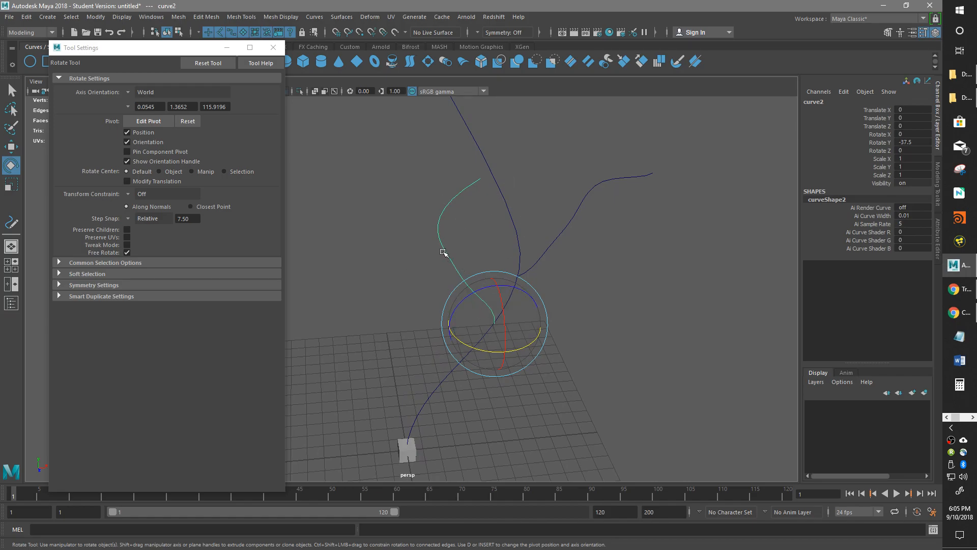
{"action": "left_click", "coordinate": [503, 194]}
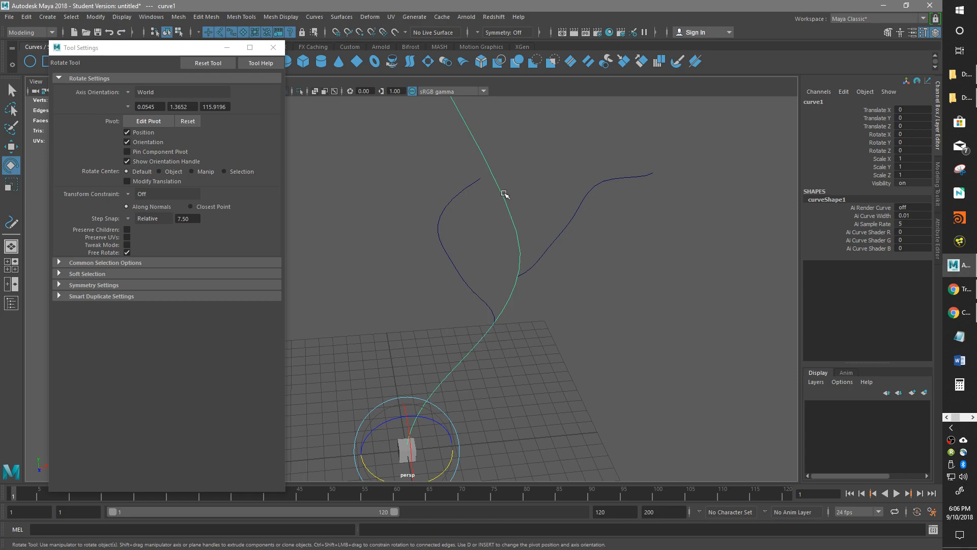
Step: Parent the left branch curve to the trunk curve, and select the trunk
{"action": "left_click", "coordinate": [463, 279]}
{"action": "left_click", "coordinate": [504, 196]}
{"action": "mouse_move", "coordinate": [618, 324]}
{"action": "left_mouse_down", "text": "alt"}
{"action": "mouse_move", "coordinate": [607, 301]}
{"action": "mouse_move", "coordinate": [620, 312]}
{"action": "left_mouse_up", "text": "alt"}
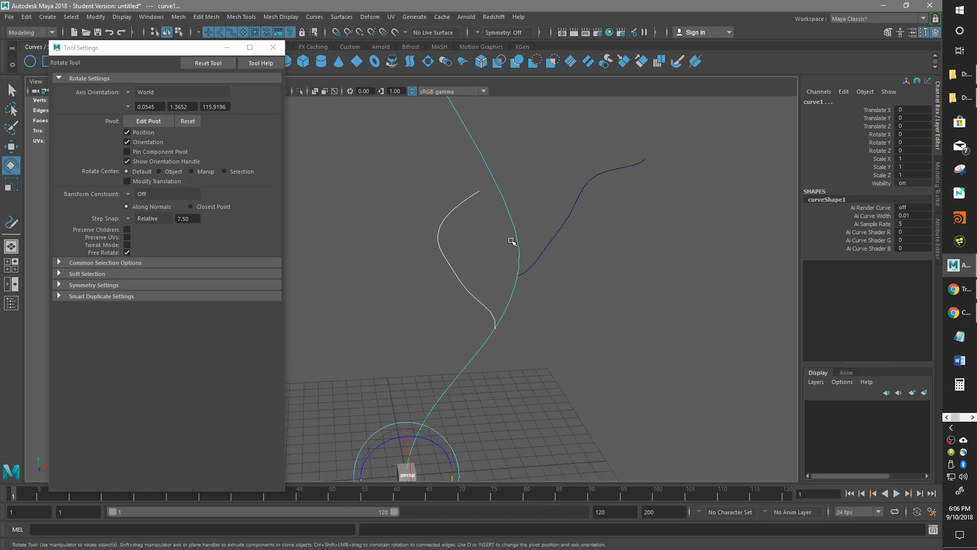
{"action": "key", "text": "ctrl+z"}
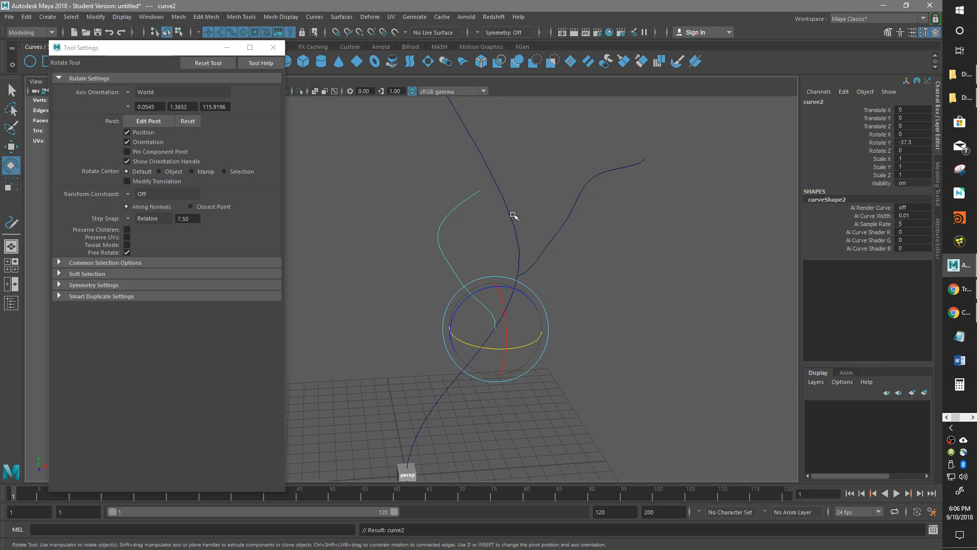
{"action": "left_click", "coordinate": [508, 208]}
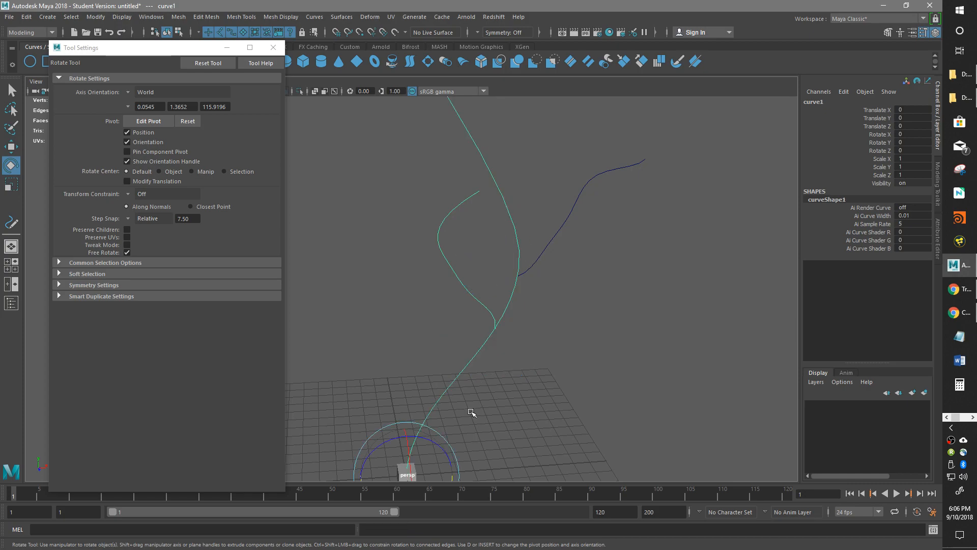
Step: Reselect the trunk, try rotating it together with its left branch, and undo the rotation
{"action": "middle_click_drag", "start_coordinate": [512, 380], "coordinate": [525, 313], "text": "alt"}
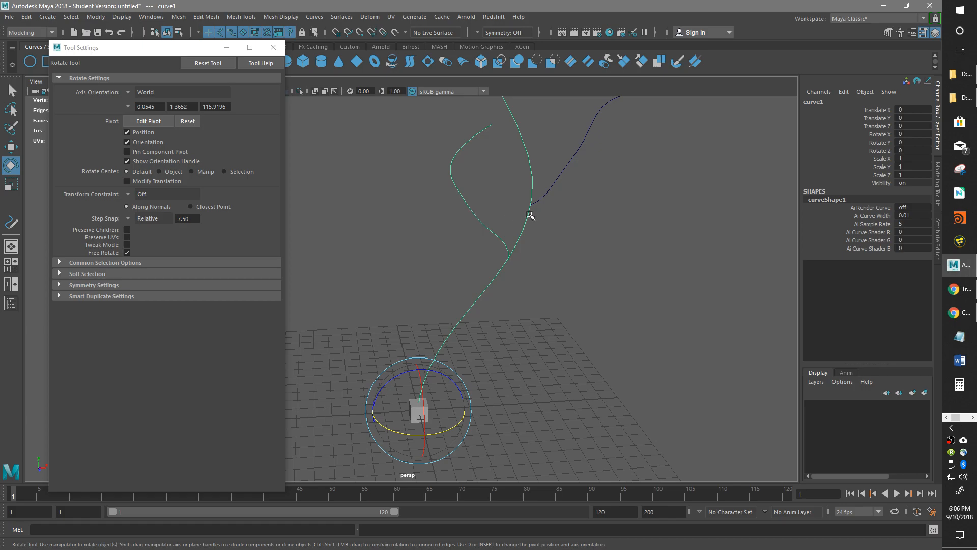
{"action": "middle_click_drag", "start_coordinate": [520, 214], "coordinate": [579, 302], "text": "alt"}
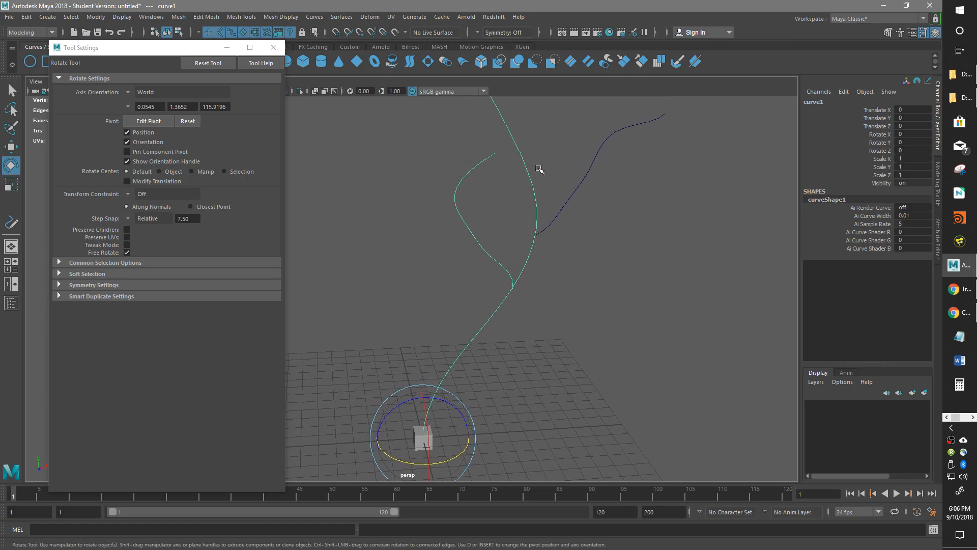
{"action": "left_click", "coordinate": [539, 355]}
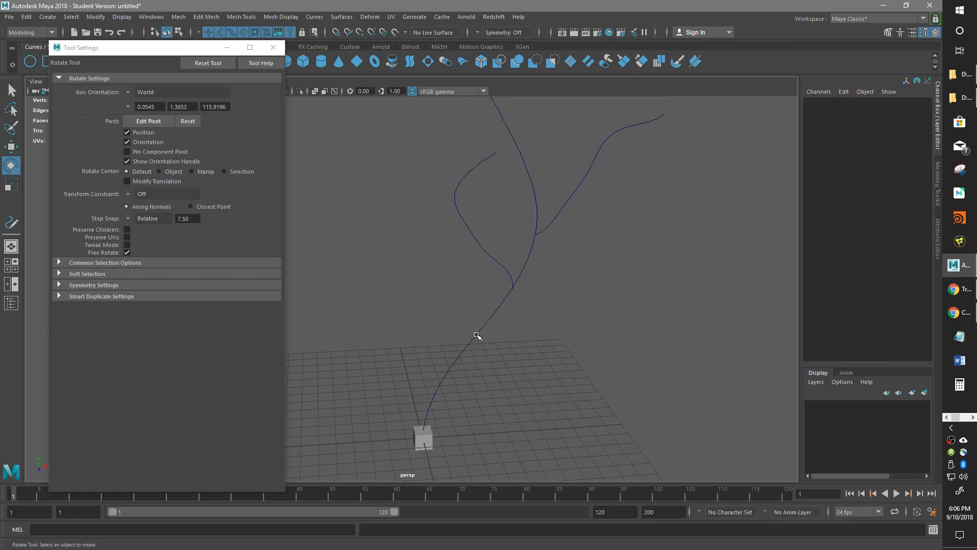
{"action": "left_click", "coordinate": [475, 336]}
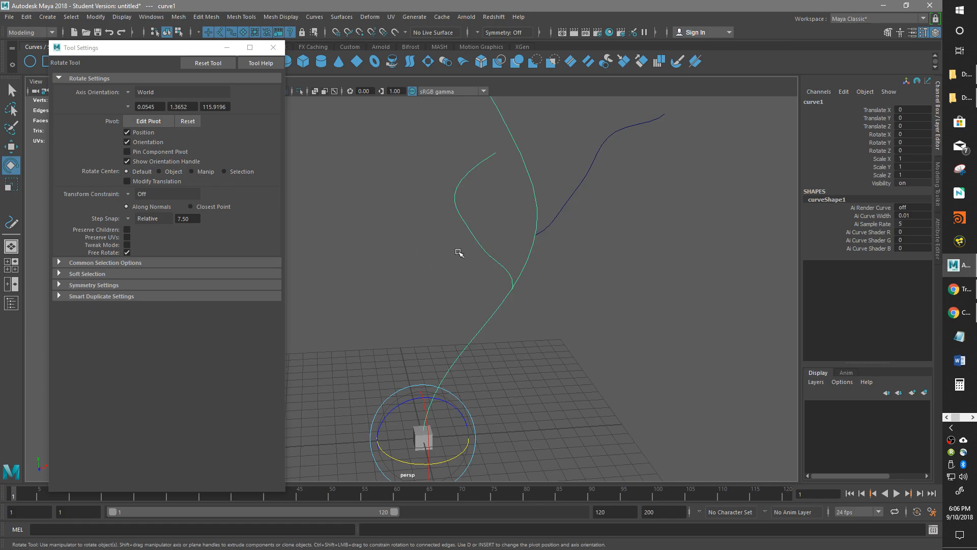
{"action": "left_click_drag", "start_coordinate": [454, 460], "coordinate": [393, 505]}
{"action": "key", "text": "ctrl+z"}
{"action": "key", "text": "ctrl+z"}
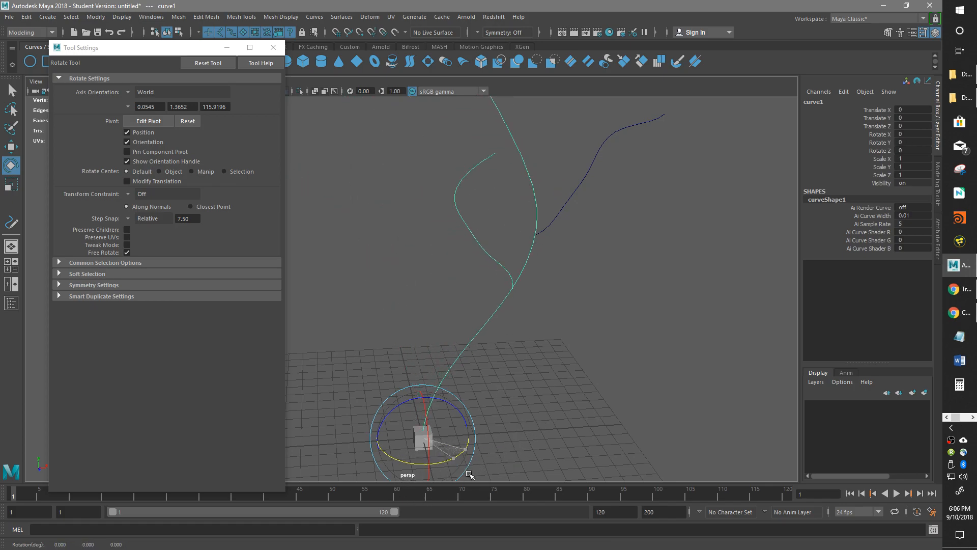
Step: Try moving the left branch curve independently of the trunk, and undo the move
{"action": "left_click", "coordinate": [499, 262]}
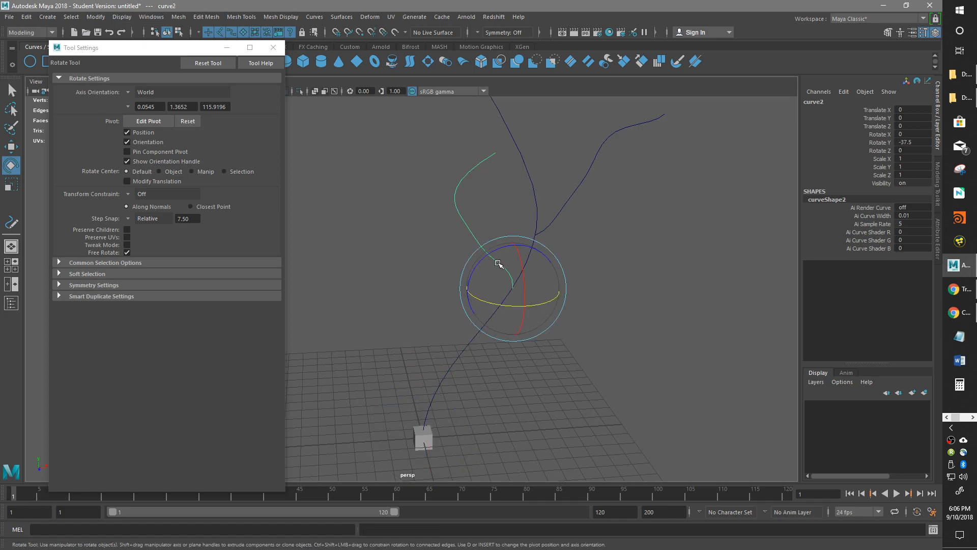
{"action": "key", "text": "w"}
{"action": "left_click_drag", "start_coordinate": [548, 257], "coordinate": [484, 255]}
{"action": "key", "text": "ctrl+z"}
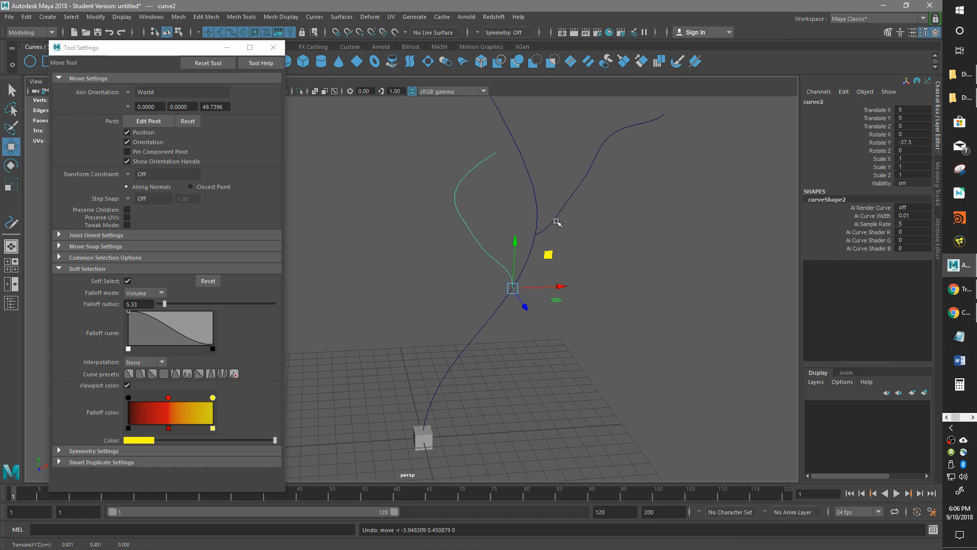
Step: Try moving the left branch away from the trunk and rotating the trunk about Y to test the parenting
{"action": "left_click", "coordinate": [478, 330]}
{"action": "left_click", "coordinate": [496, 262]}
{"action": "left_click_drag", "start_coordinate": [552, 254], "coordinate": [492, 301]}
{"action": "left_click", "coordinate": [496, 315], "text": "shift"}
{"action": "key", "text": "e"}
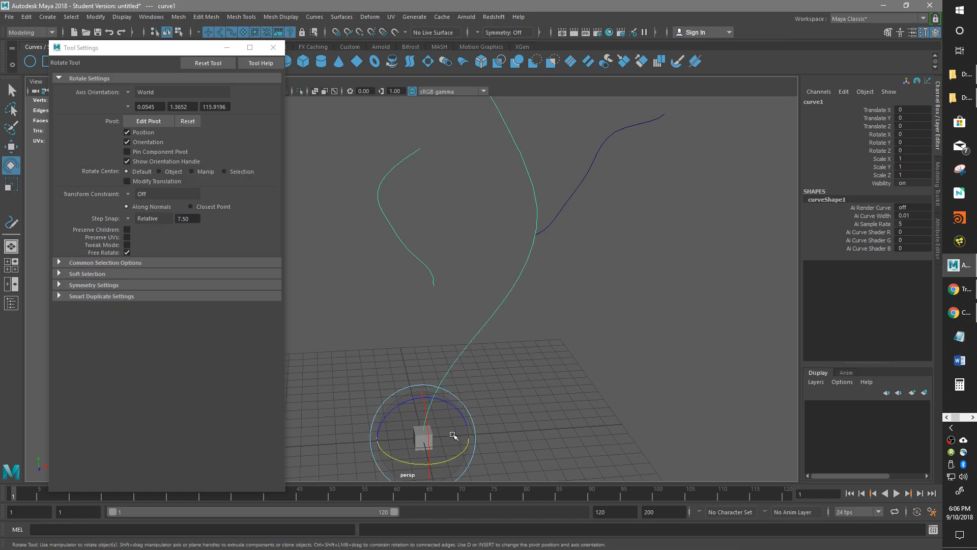
{"action": "left_click_drag", "start_coordinate": [463, 455], "coordinate": [529, 363]}
Step: Undo the trunk's test rotation and the left branch's move
{"action": "key", "text": "ctrl+z"}
{"action": "key", "text": "ctrl+z"}
{"action": "key", "text": "ctrl+z"}
{"action": "key", "text": "ctrl+z"}
{"action": "key", "text": "ctrl+z"}
{"action": "key", "text": "ctrl+z"}
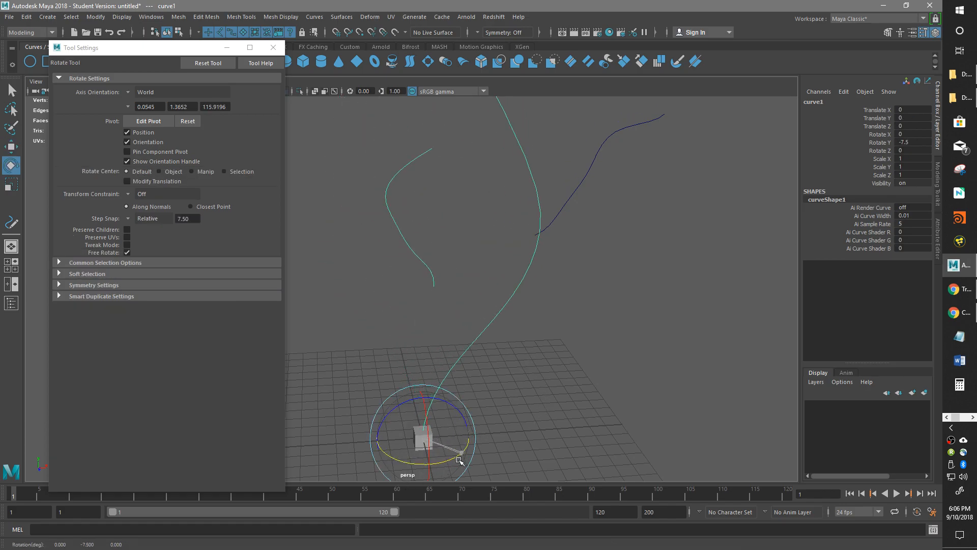
{"action": "key", "text": "ctrl+z"}
{"action": "key", "text": "ctrl+z"}
{"action": "key", "text": "ctrl+z"}
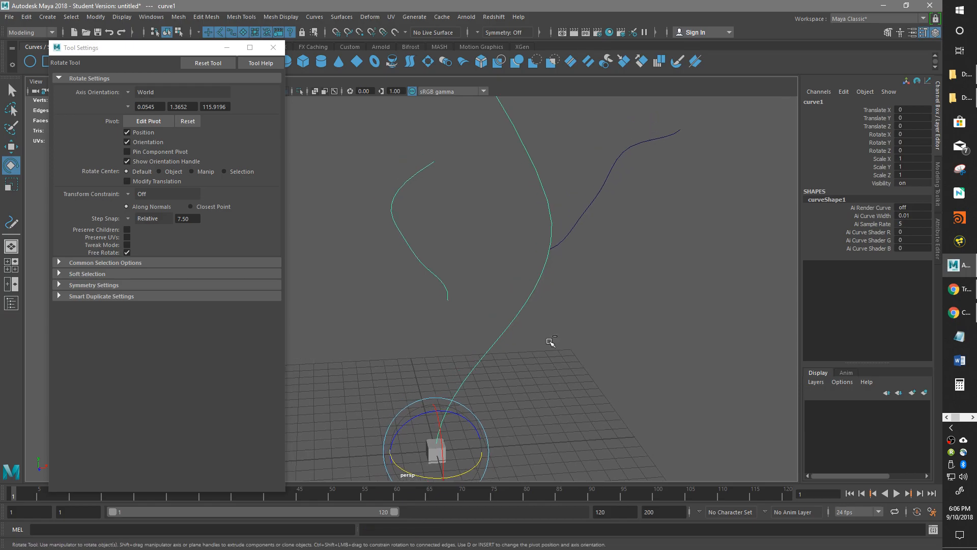
Step: Parent the right branch curve to the trunk curve
{"action": "left_click_drag", "start_coordinate": [606, 250], "coordinate": [604, 269], "text": "alt"}
{"action": "left_click", "coordinate": [636, 184]}
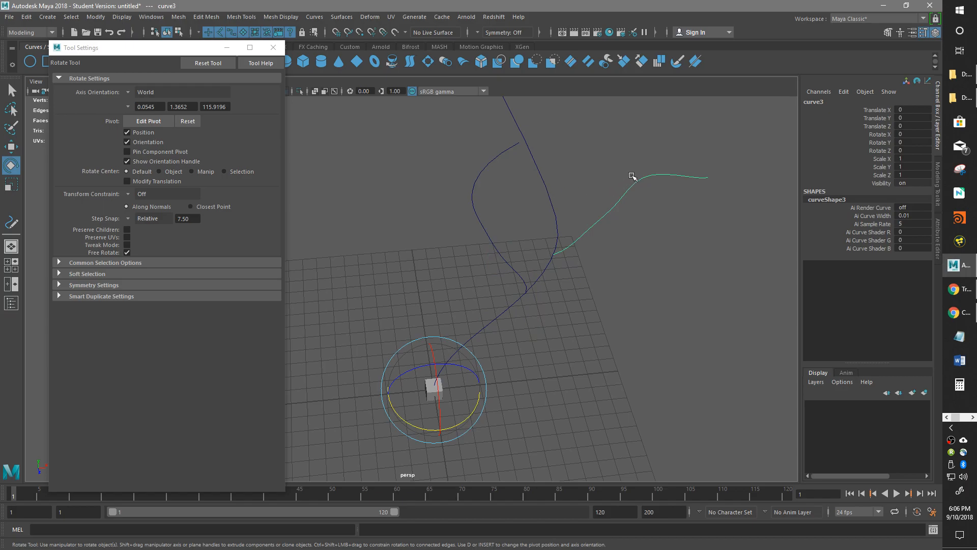
{"action": "left_click", "coordinate": [547, 189], "text": "shift"}
{"action": "left_click_drag", "start_coordinate": [599, 306], "coordinate": [603, 265], "text": "alt"}
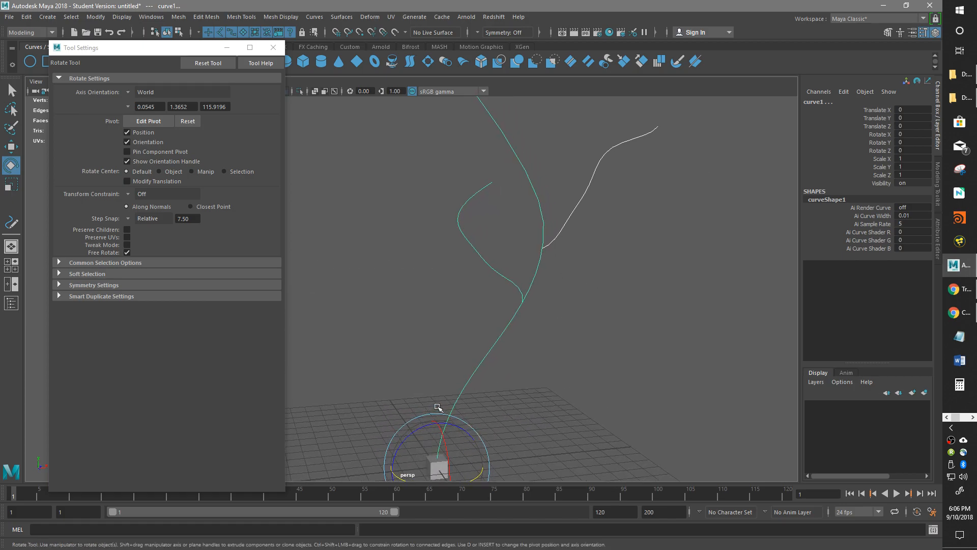
{"action": "key", "text": "p"}
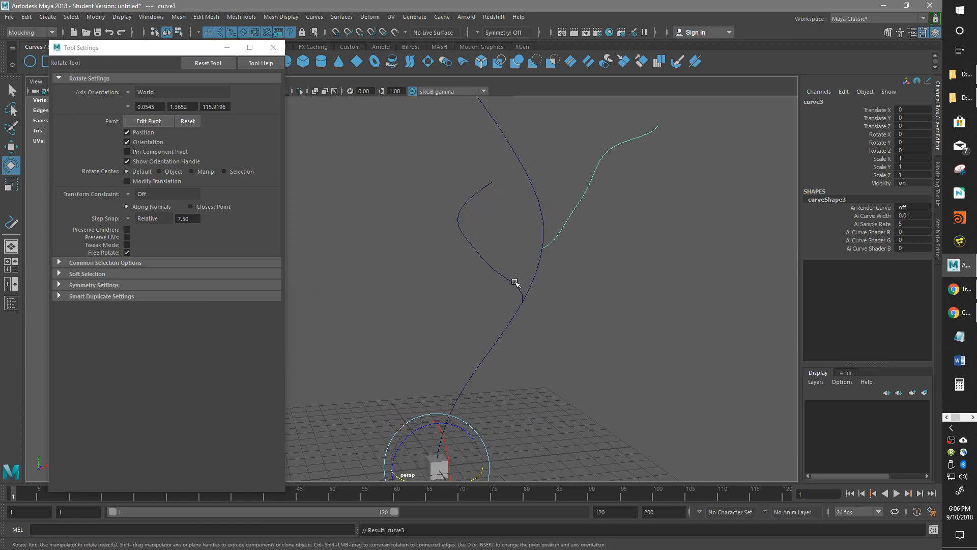
Step: Select the left branch, the right branch and the trunk in turn to check which curves each selection includes
{"action": "left_click", "coordinate": [500, 270]}
{"action": "left_click", "coordinate": [539, 207]}
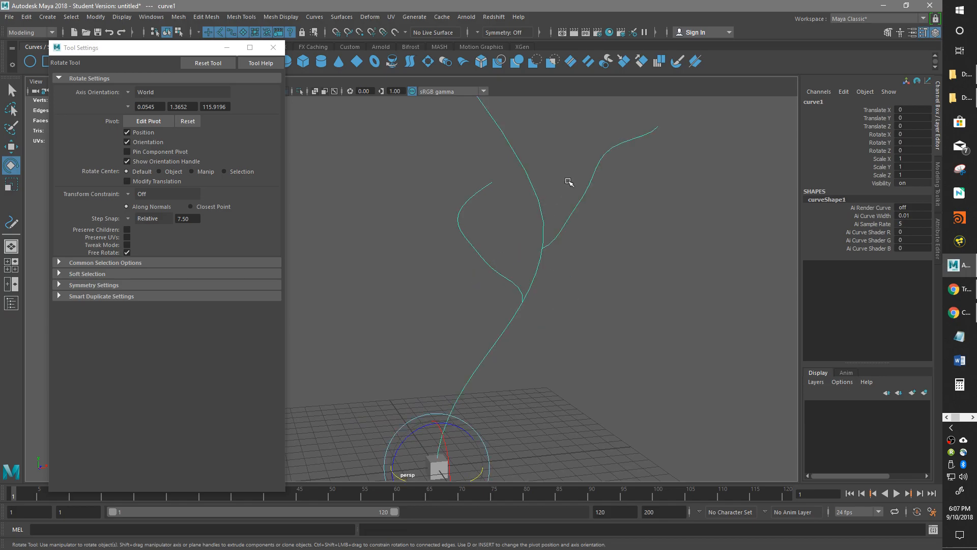
{"action": "left_click", "coordinate": [589, 182]}
{"action": "left_click", "coordinate": [538, 199]}
{"action": "left_click_drag", "start_coordinate": [600, 344], "coordinate": [577, 186], "text": "alt"}
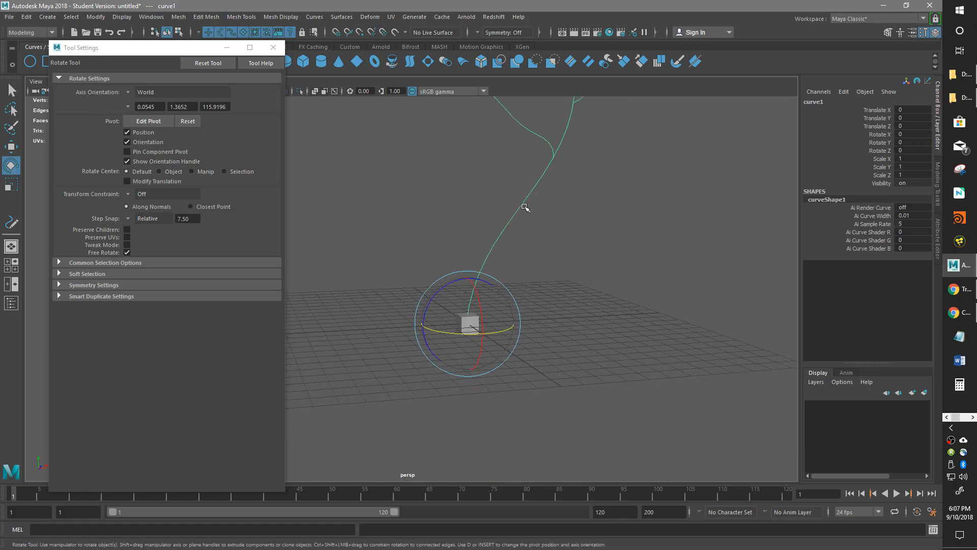
Step: Try rotating the trunk with both branches 15 degrees about the Y axis, and undo the rotation
{"action": "left_click", "coordinate": [531, 207]}
{"action": "middle_click_drag", "start_coordinate": [582, 218], "coordinate": [471, 337], "text": "alt"}
{"action": "left_click_drag", "start_coordinate": [464, 323], "coordinate": [593, 349]}
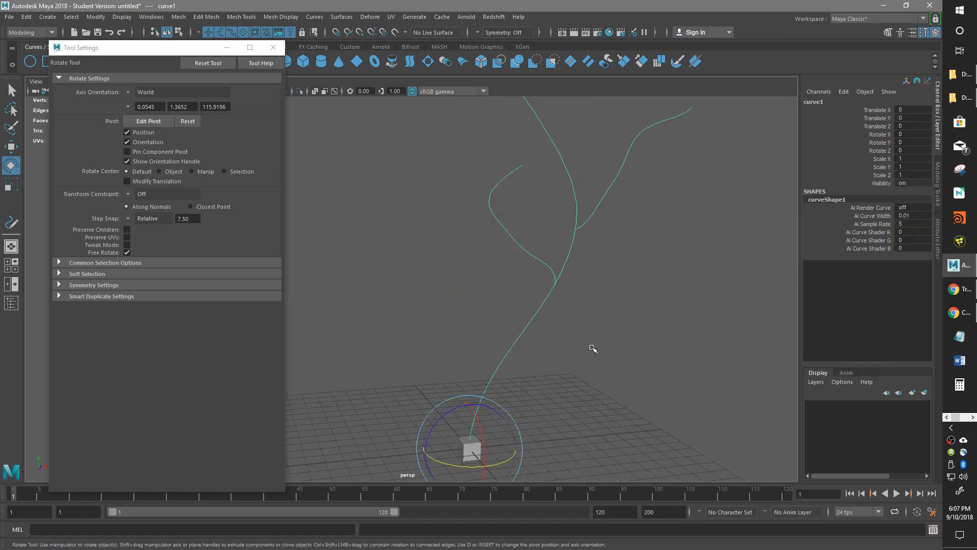
{"action": "mouse_move", "coordinate": [502, 464]}
{"action": "left_mouse_down"}
{"action": "mouse_move", "coordinate": [484, 471]}
{"action": "mouse_move", "coordinate": [536, 451]}
{"action": "mouse_move", "coordinate": [473, 472]}
{"action": "mouse_move", "coordinate": [511, 463]}
{"action": "left_mouse_up"}
{"action": "key", "text": "ctrl+z"}
Step: Show the Outliner, close the Tool Settings window, and expand curve1's hierarchy
{"action": "left_click", "coordinate": [11, 303]}
{"action": "left_click", "coordinate": [274, 48]}
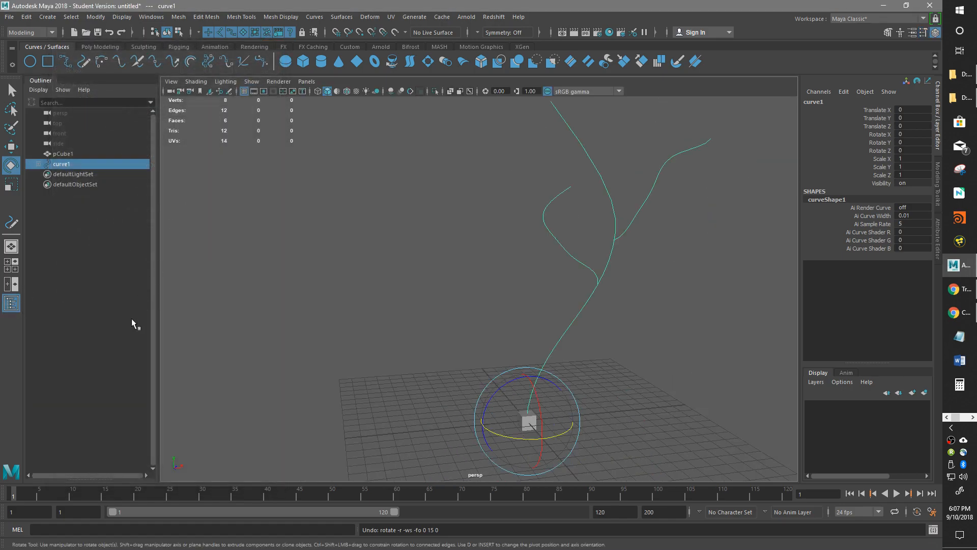
{"action": "left_click", "coordinate": [39, 163]}
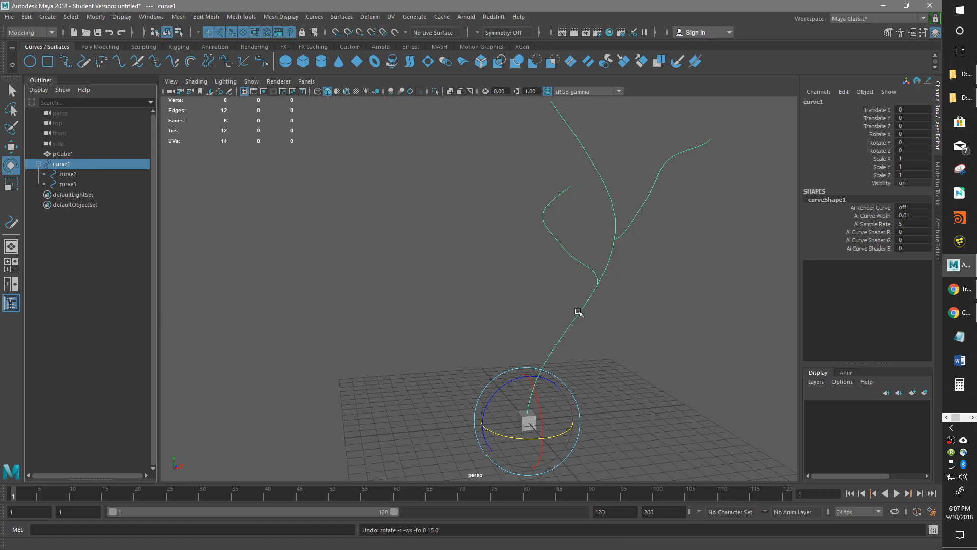
{"action": "middle_click_drag", "start_coordinate": [575, 312], "coordinate": [517, 305], "text": "alt"}
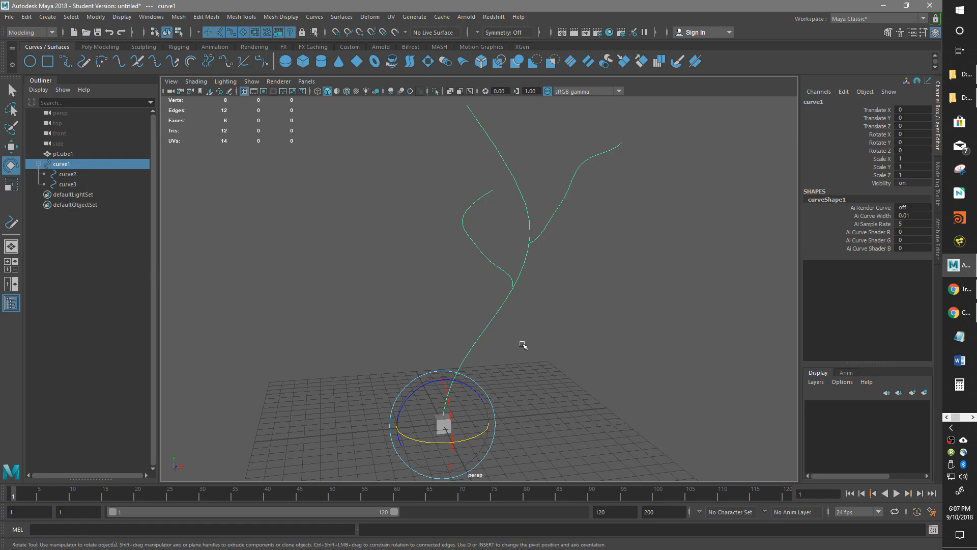
Step: Examine the parent-child hierarchy by selecting curve2 and curve3 in turn, ending with curve1 selected
{"action": "left_click", "coordinate": [62, 176]}
{"action": "left_click", "coordinate": [67, 184]}
{"action": "left_click", "coordinate": [68, 175]}
{"action": "left_click", "coordinate": [70, 186]}
{"action": "left_click", "coordinate": [70, 177]}
{"action": "left_click", "coordinate": [70, 195]}
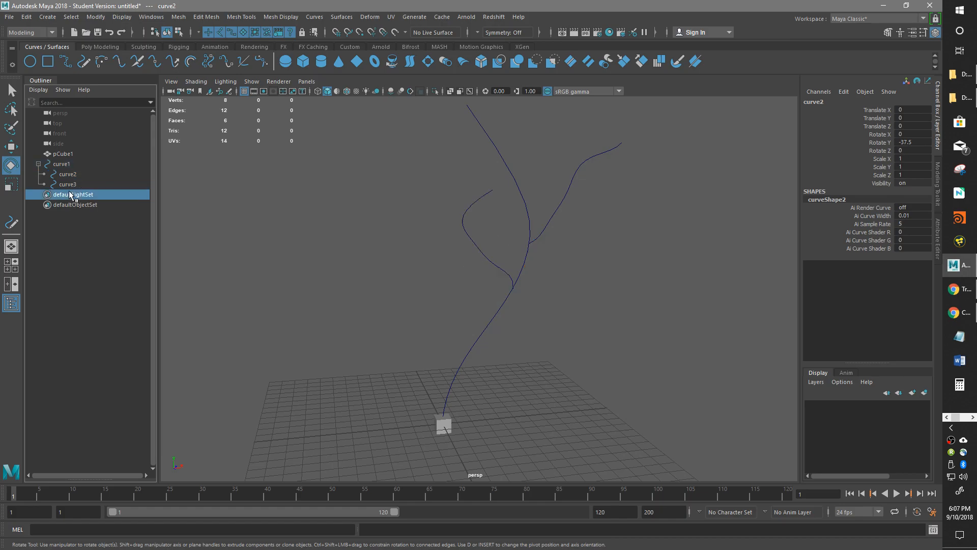
{"action": "left_click", "coordinate": [69, 184]}
{"action": "left_click", "coordinate": [66, 165]}
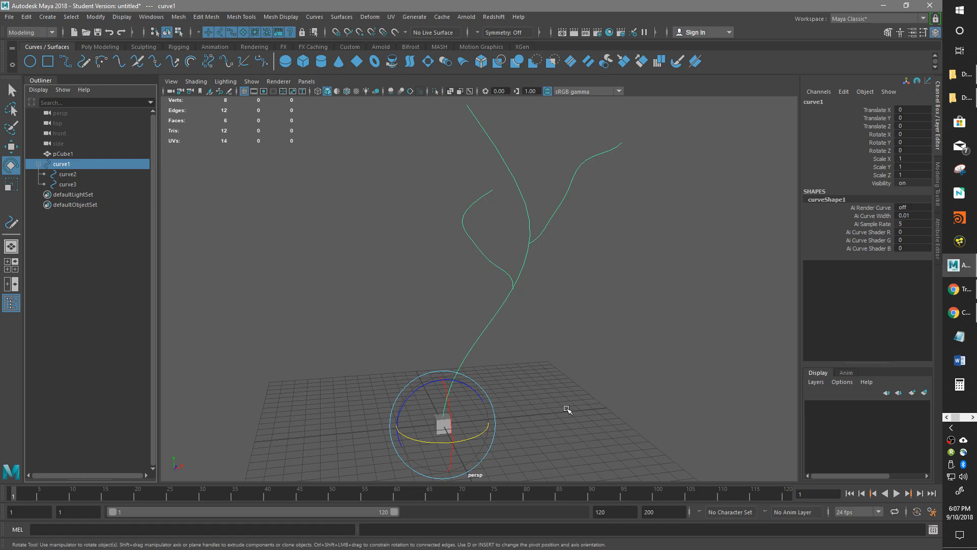
Step: Switch to the front view and draw a small pencil curve rising up and leftward from the right branch's middle
{"action": "left_click_drag", "start_coordinate": [556, 343], "coordinate": [621, 364], "text": "alt"}
{"action": "key", "text": "space"}
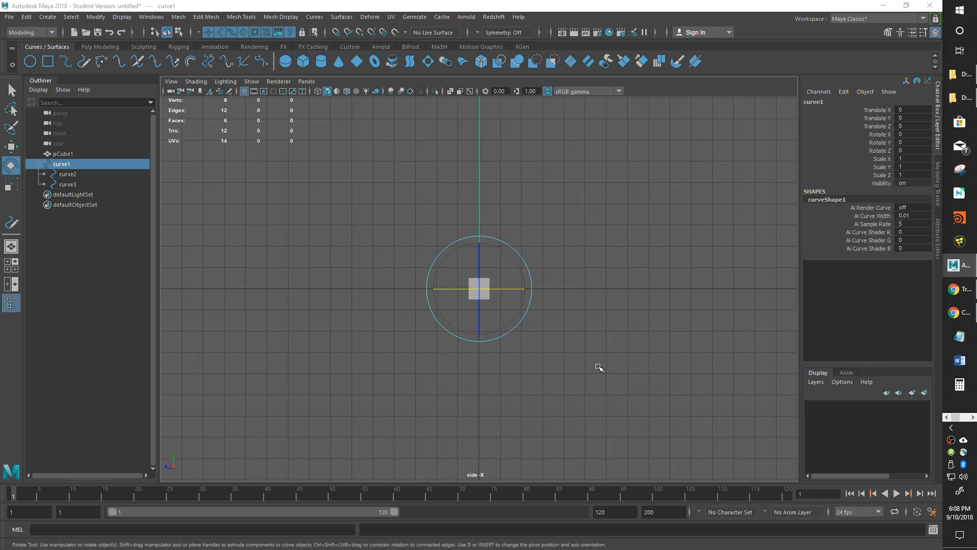
{"action": "key", "text": "space"}
{"action": "left_click_drag", "start_coordinate": [598, 366], "coordinate": [598, 395]}
{"action": "middle_click_drag", "start_coordinate": [578, 321], "coordinate": [530, 387], "text": "alt"}
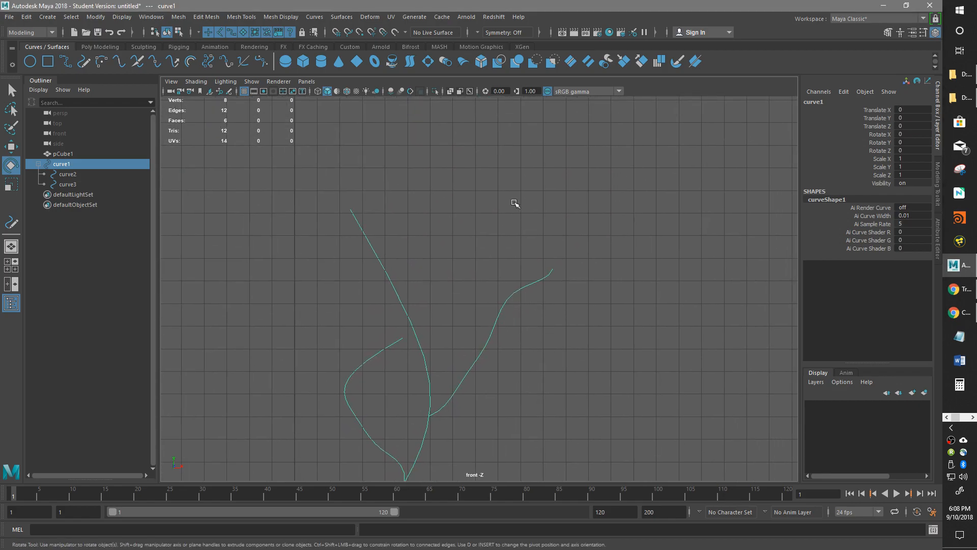
{"action": "left_click", "coordinate": [84, 62]}
{"action": "left_click_drag", "start_coordinate": [490, 336], "coordinate": [460, 273]}
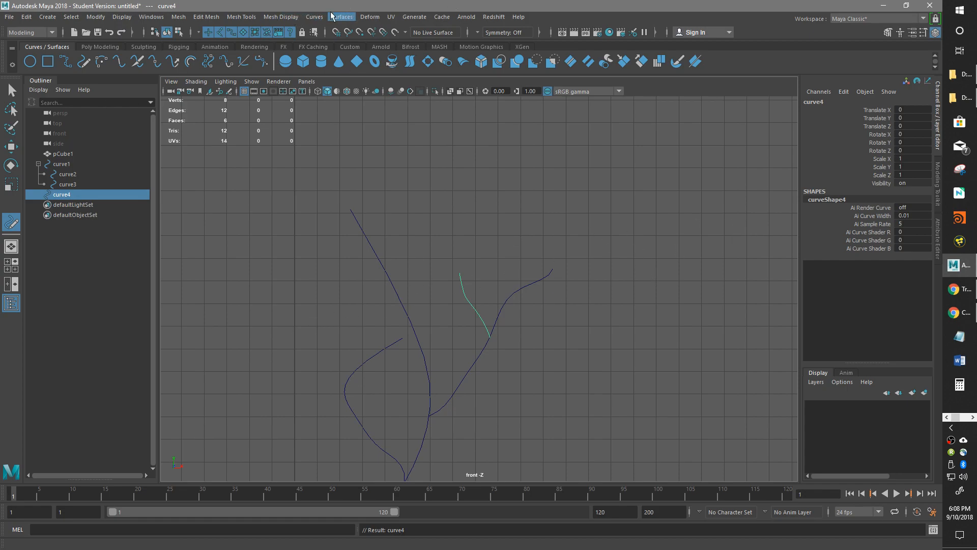
Step: Rebuild the new small branch curve and return to the Move tool
{"action": "left_click", "coordinate": [315, 17]}
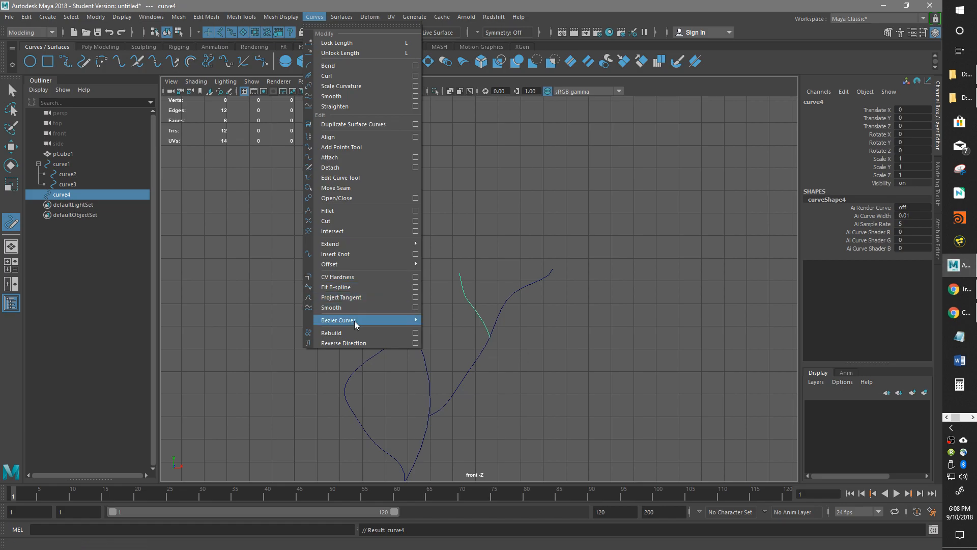
{"action": "left_click", "coordinate": [352, 334]}
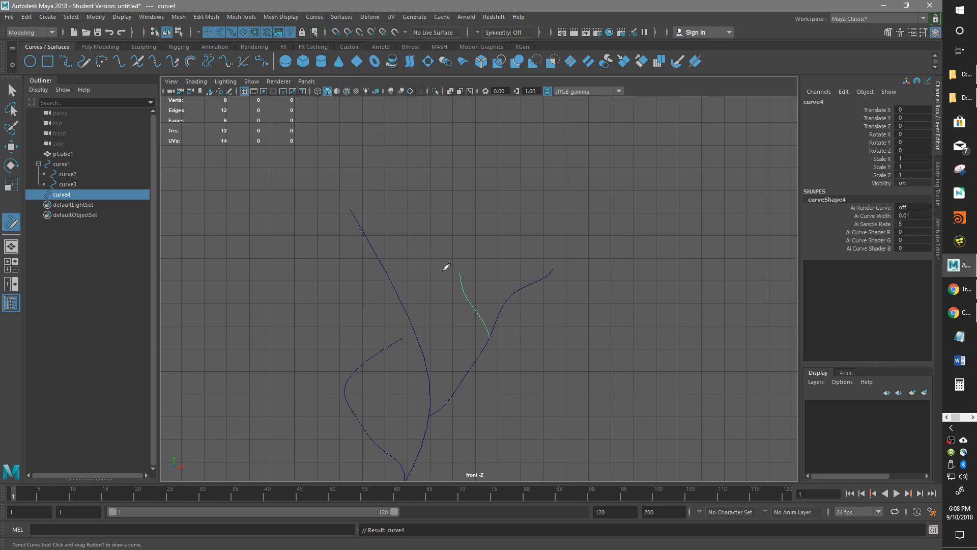
{"action": "middle_click_drag", "start_coordinate": [467, 279], "coordinate": [456, 236], "text": "alt"}
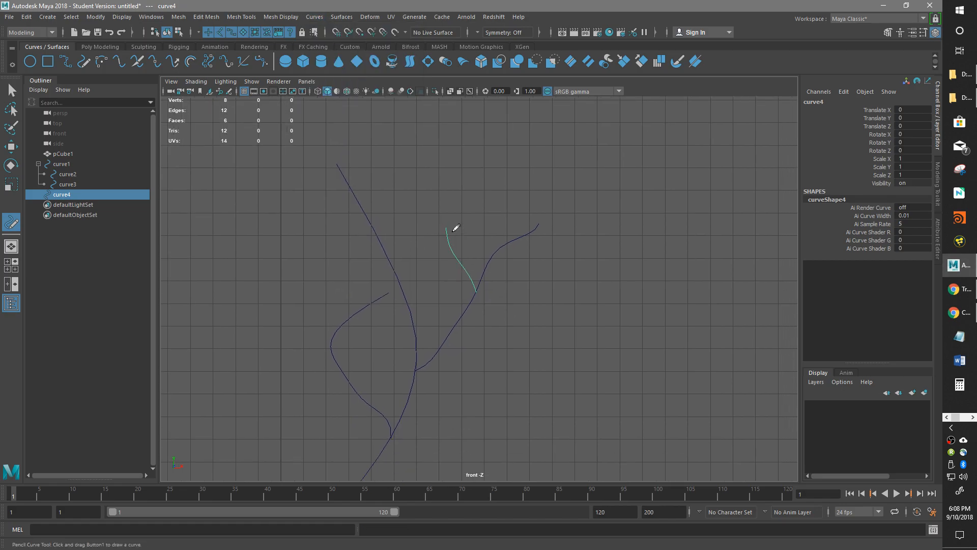
{"action": "key", "text": "ctrl+z"}
{"action": "key", "text": "w"}
Step: Parent the new small branch curve4 to the right branch curve3, and expand curve3 in the Outliner
{"action": "left_click", "coordinate": [490, 259]}
{"action": "left_click", "coordinate": [459, 261]}
{"action": "left_click", "coordinate": [503, 249], "text": "shift"}
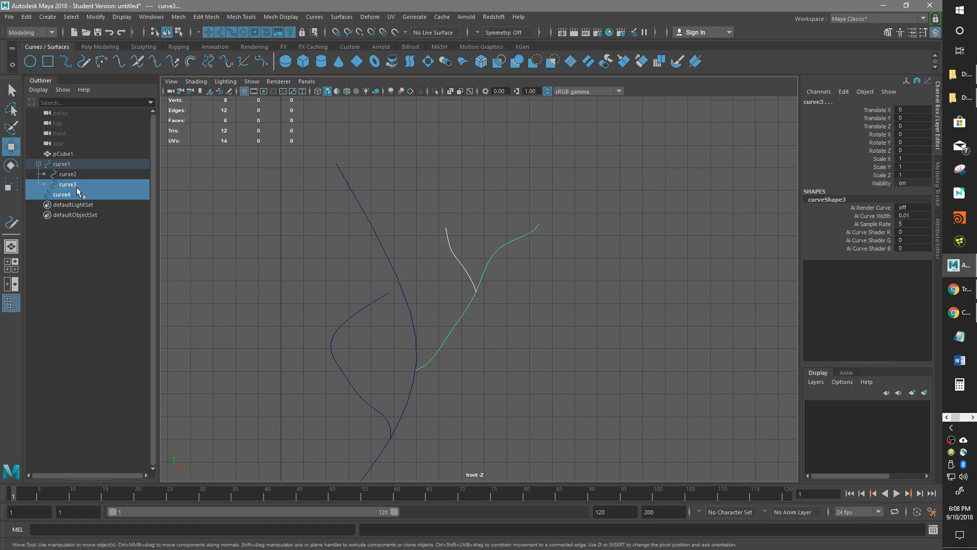
{"action": "key", "text": "p"}
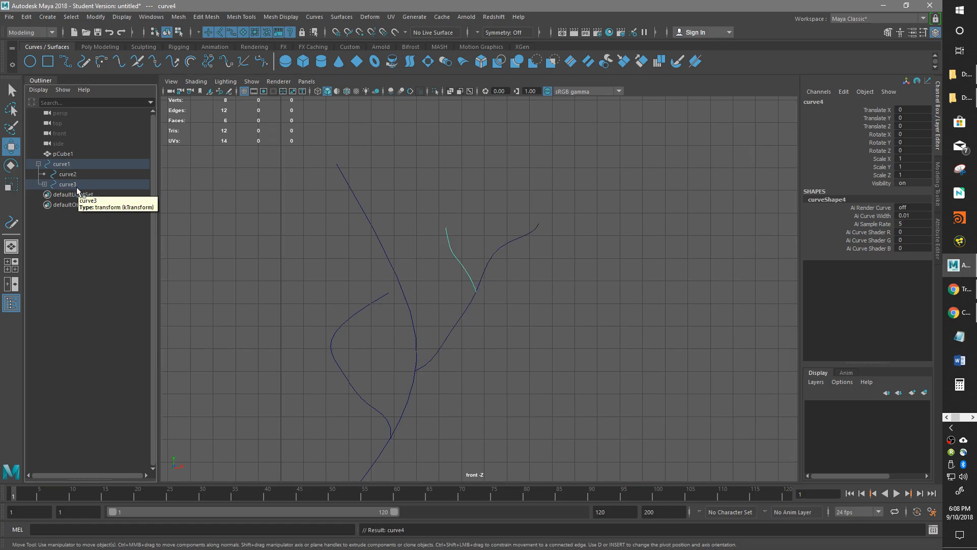
{"action": "left_click", "coordinate": [45, 184]}
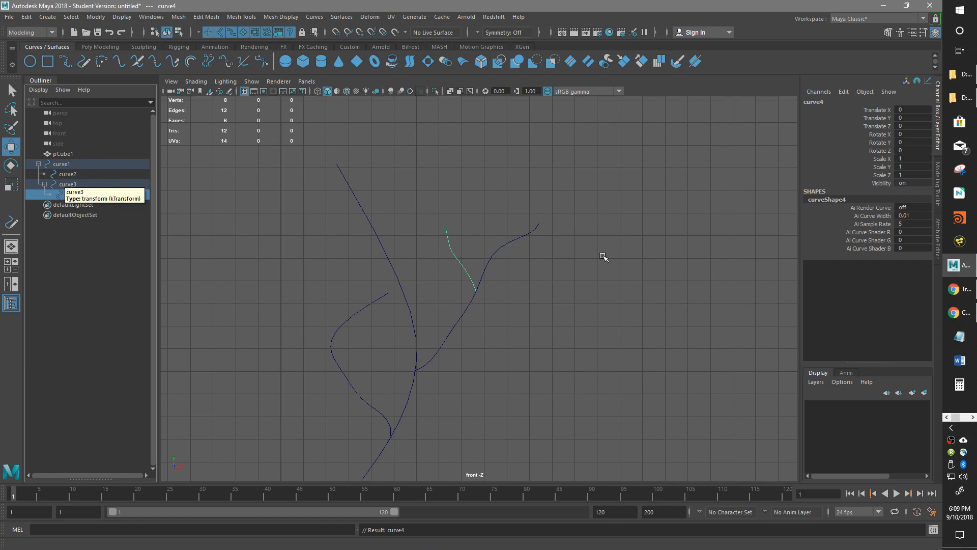
Step: Select the trunk curve to check that all its child branches are included
{"action": "middle_click_drag", "start_coordinate": [447, 356], "coordinate": [475, 247], "text": "alt"}
{"action": "right_click_drag", "start_coordinate": [500, 264], "coordinate": [368, 421], "text": "alt"}
{"action": "middle_click_drag", "start_coordinate": [369, 420], "coordinate": [388, 321], "text": "alt"}
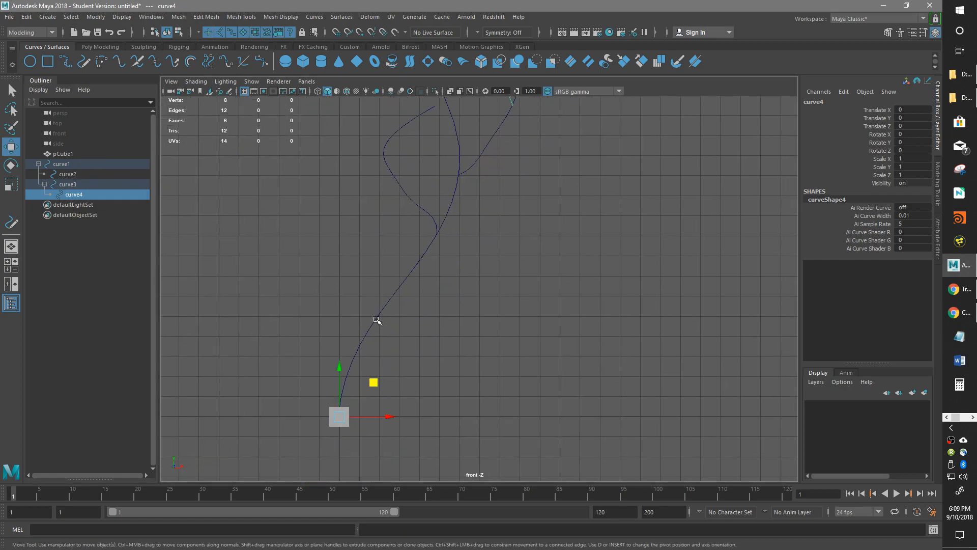
{"action": "left_click", "coordinate": [374, 318]}
{"action": "middle_click_drag", "start_coordinate": [437, 295], "coordinate": [442, 336], "text": "alt"}
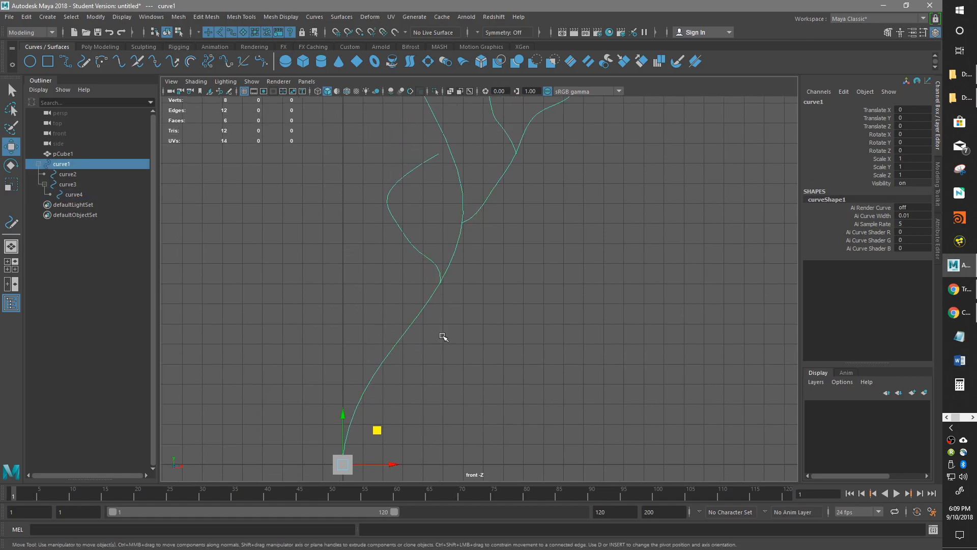
Step: Try to rotate the trunk curve together with its child branches in the perspective view
{"action": "key", "text": "e"}
{"action": "key", "text": "space"}
{"action": "left_click_drag", "start_coordinate": [442, 335], "coordinate": [441, 302]}
{"action": "middle_click_drag", "start_coordinate": [455, 389], "coordinate": [476, 272], "text": "alt"}
{"action": "left_click_drag", "start_coordinate": [469, 340], "coordinate": [540, 285]}
{"action": "left_click_drag", "start_coordinate": [602, 219], "coordinate": [620, 291], "text": "alt"}
{"action": "mouse_move", "coordinate": [472, 321]}
{"action": "left_mouse_down"}
{"action": "mouse_move", "coordinate": [497, 270]}
{"action": "mouse_move", "coordinate": [481, 273]}
{"action": "mouse_move", "coordinate": [489, 315]}
{"action": "left_mouse_up"}
{"action": "key", "text": "ctrl+z"}
{"action": "key", "text": "ctrl+z"}
Step: Examine the trunk and its branches from several angles in the perspective view
{"action": "middle_click_drag", "start_coordinate": [488, 316], "coordinate": [461, 426], "text": "alt"}
{"action": "left_click_drag", "start_coordinate": [461, 427], "coordinate": [510, 342], "text": "alt"}
{"action": "middle_click_drag", "start_coordinate": [511, 342], "coordinate": [506, 329], "text": "alt"}
{"action": "left_click_drag", "start_coordinate": [506, 329], "coordinate": [513, 338], "text": "alt"}
{"action": "middle_click_drag", "start_coordinate": [513, 338], "coordinate": [517, 364], "text": "alt"}
{"action": "right_click_drag", "start_coordinate": [517, 364], "coordinate": [307, 408], "text": "alt"}
{"action": "left_click_drag", "start_coordinate": [307, 407], "coordinate": [360, 332], "text": "alt"}
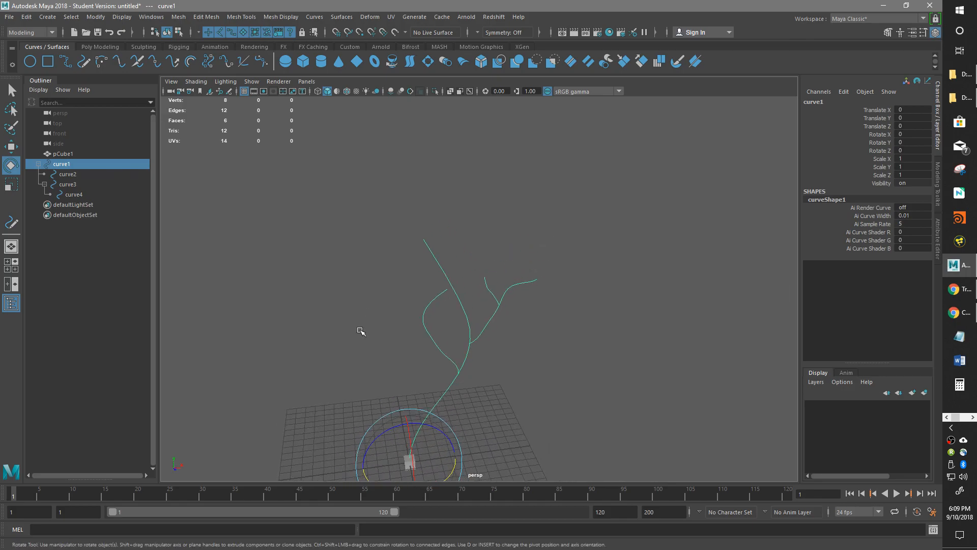
{"action": "middle_click_drag", "start_coordinate": [561, 361], "coordinate": [544, 288], "text": "alt"}
{"action": "right_click_drag", "start_coordinate": [478, 301], "coordinate": [589, 279], "text": "alt"}
{"action": "left_click_drag", "start_coordinate": [454, 321], "coordinate": [466, 349], "text": "alt"}
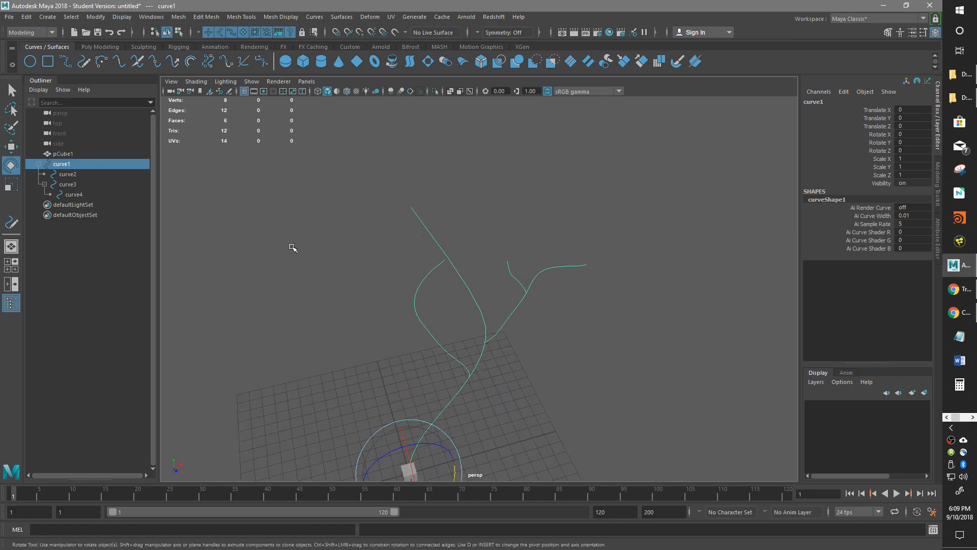
{"action": "left_click_drag", "start_coordinate": [578, 338], "coordinate": [522, 327], "text": "alt"}
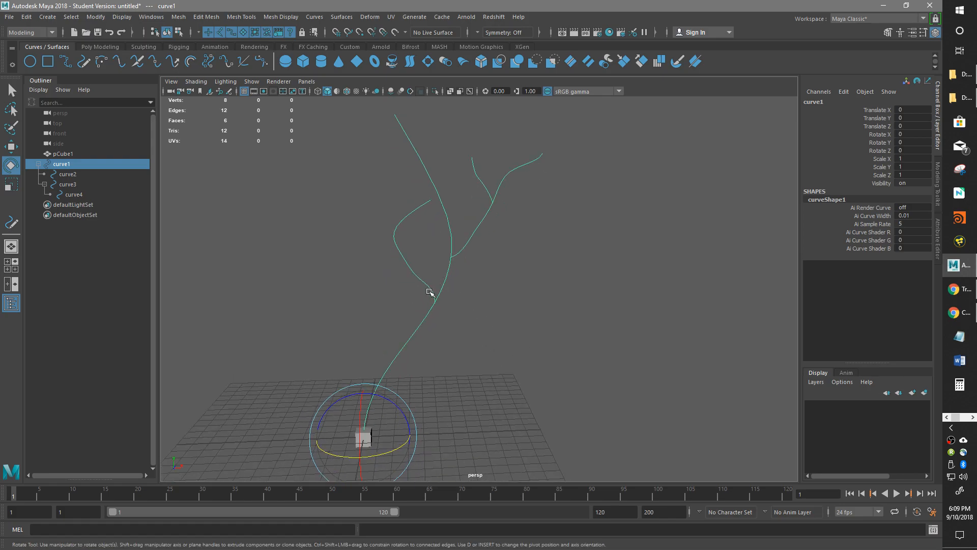
Step: Select the small branch curve4 and, in the front view, move its pivot from the cube to near the branch's base
{"action": "left_click", "coordinate": [428, 290]}
{"action": "right_click_drag", "start_coordinate": [519, 293], "coordinate": [537, 400], "text": "alt"}
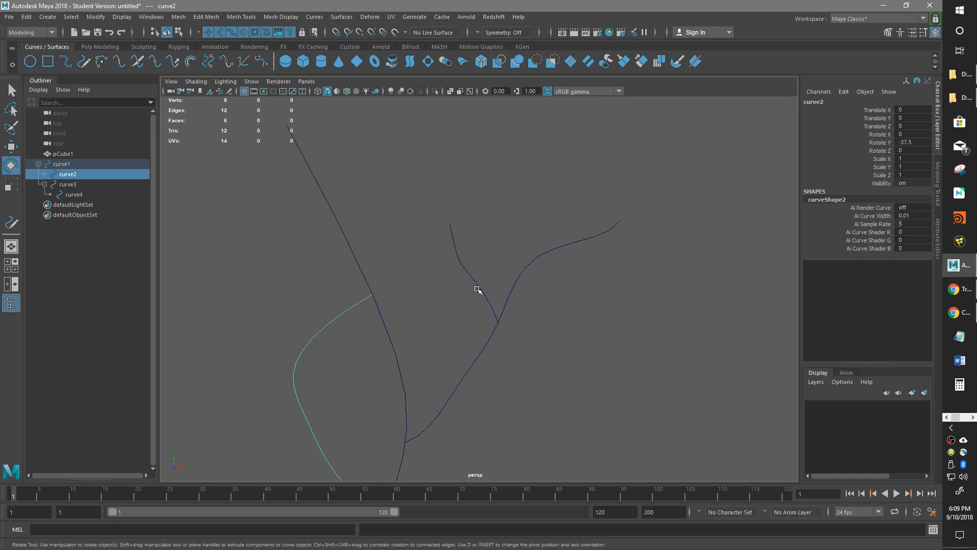
{"action": "left_click", "coordinate": [478, 288]}
{"action": "right_click_drag", "start_coordinate": [491, 378], "coordinate": [485, 258], "text": "alt"}
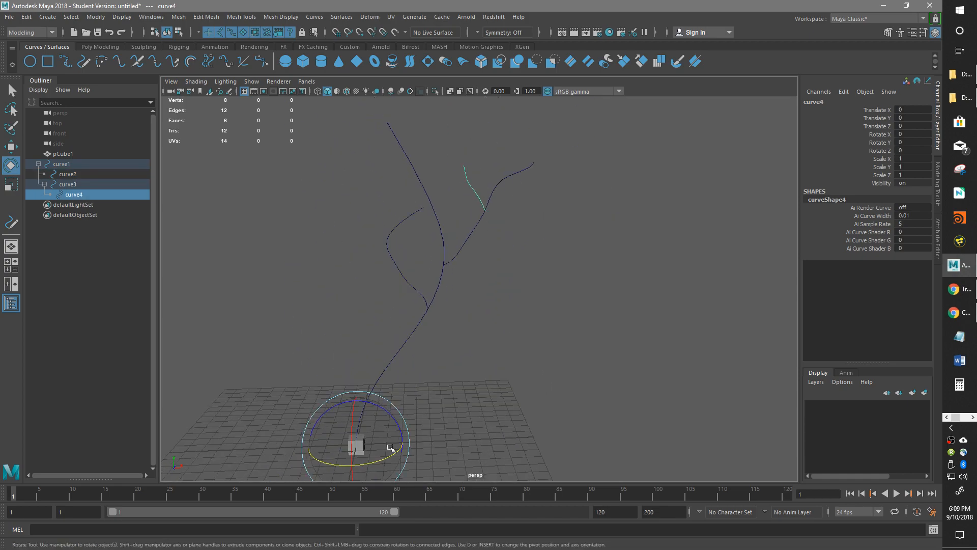
{"action": "mouse_move", "coordinate": [496, 302]}
{"action": "left_mouse_down", "text": "alt"}
{"action": "mouse_move", "coordinate": [498, 314]}
{"action": "mouse_move", "coordinate": [498, 304]}
{"action": "left_mouse_up", "text": "alt"}
{"action": "key", "text": "d"}
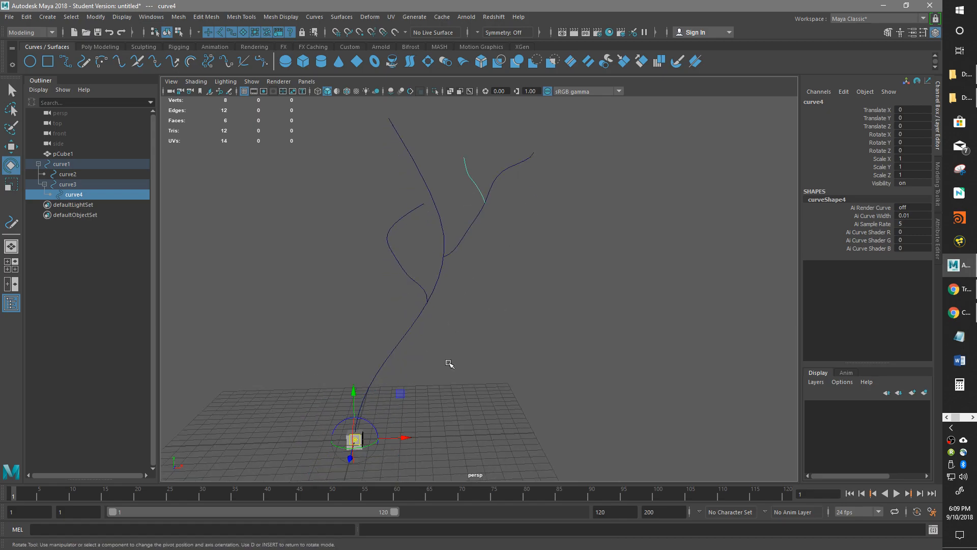
{"action": "key", "text": "space"}
{"action": "left_click_drag", "start_coordinate": [500, 358], "coordinate": [507, 386]}
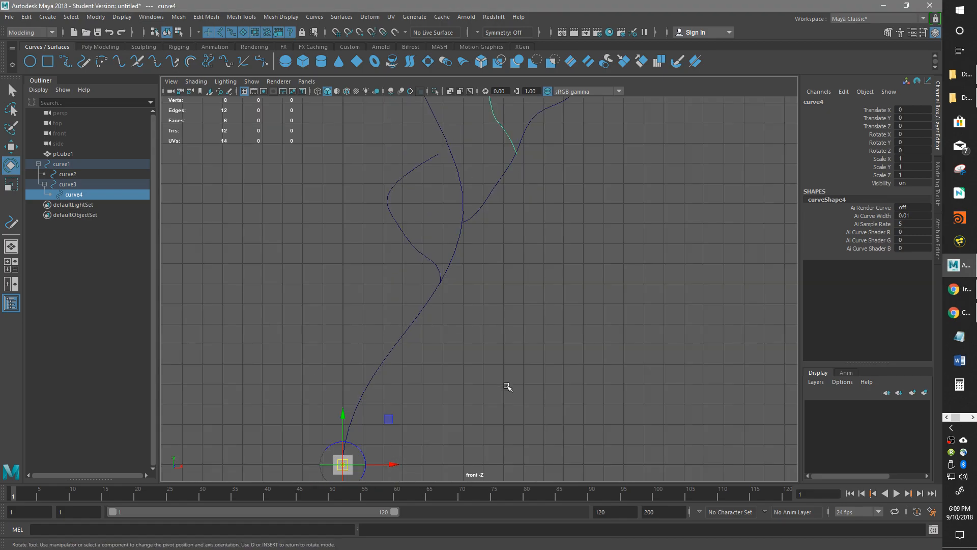
{"action": "left_click_drag", "start_coordinate": [388, 418], "coordinate": [562, 110]}
{"action": "middle_click_drag", "start_coordinate": [582, 168], "coordinate": [545, 327], "text": "alt"}
{"action": "scroll", "coordinate": [548, 301], "scroll_direction": "up", "scroll_amount": 8}
{"action": "middle_click_drag", "start_coordinate": [438, 412], "coordinate": [447, 364], "text": "alt"}
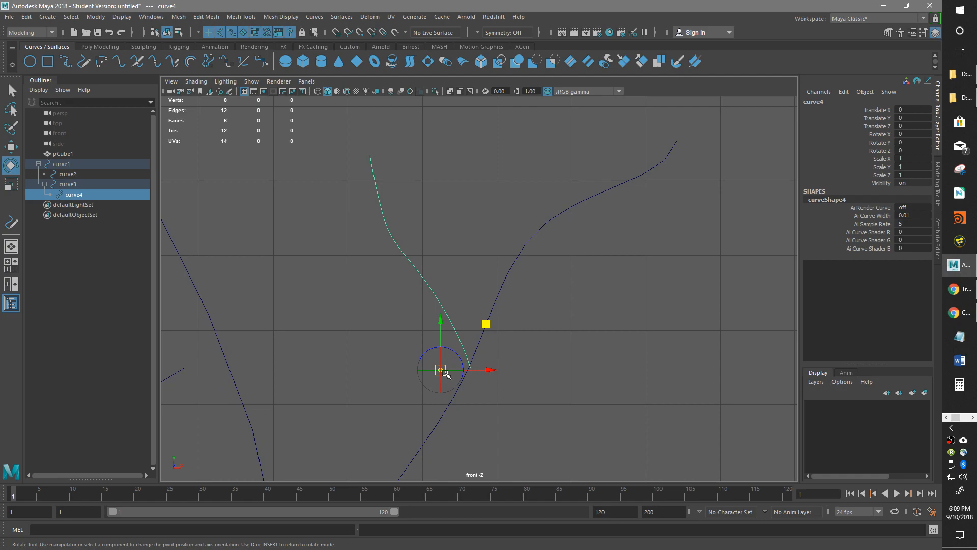
Step: Curve-snap the small branch's pivot to its base where it meets the right branch, and finish editing the pivot
{"action": "key", "text": "c"}
{"action": "left_click_drag", "start_coordinate": [446, 374], "coordinate": [466, 356]}
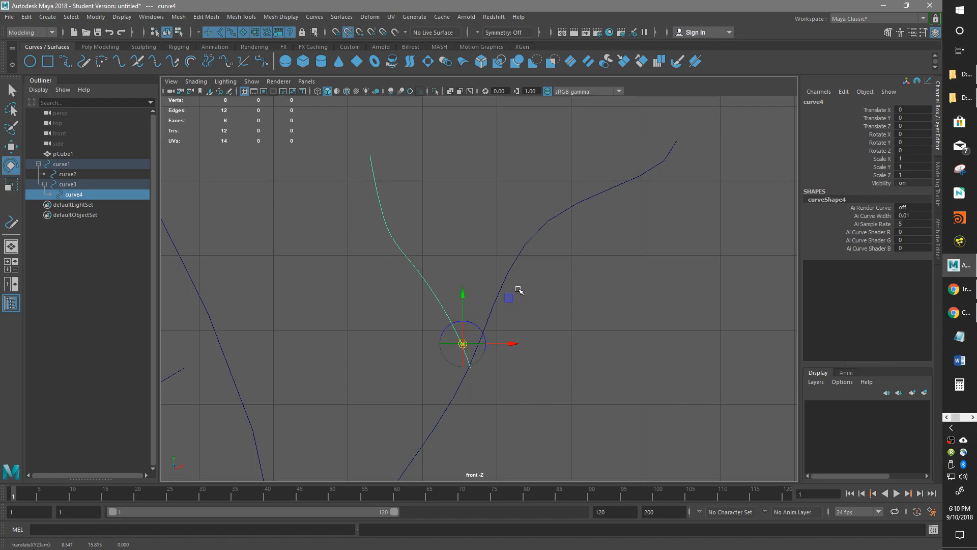
{"action": "mouse_move", "coordinate": [513, 308]}
{"action": "left_mouse_down"}
{"action": "mouse_move", "coordinate": [478, 323]}
{"action": "mouse_move", "coordinate": [512, 298]}
{"action": "mouse_move", "coordinate": [517, 324]}
{"action": "mouse_move", "coordinate": [512, 313]}
{"action": "left_mouse_up"}
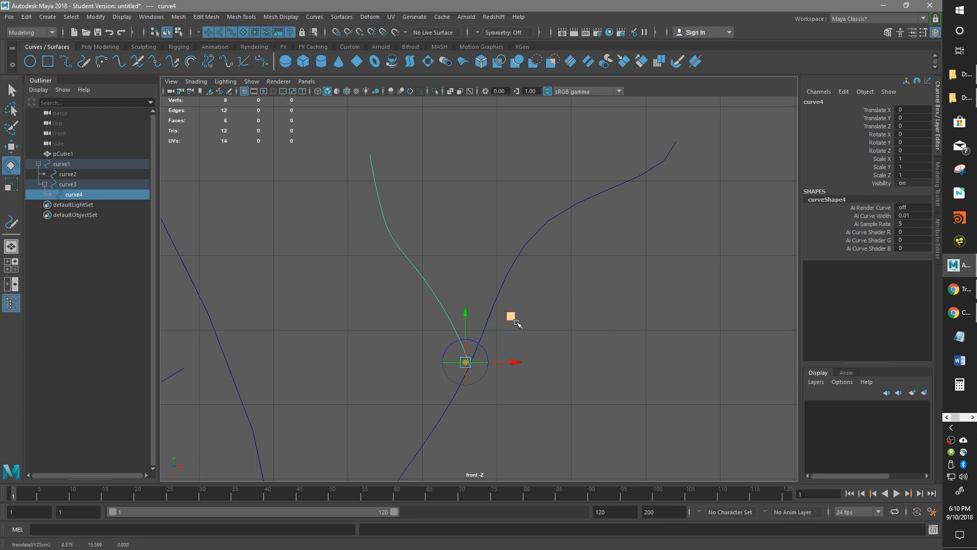
{"action": "key", "text": "c"}
{"action": "mouse_move", "coordinate": [511, 314]}
{"action": "left_mouse_down"}
{"action": "mouse_move", "coordinate": [519, 329]}
{"action": "mouse_move", "coordinate": [518, 319]}
{"action": "left_mouse_up"}
{"action": "key", "text": "c"}
{"action": "mouse_move", "coordinate": [474, 367]}
{"action": "left_mouse_down"}
{"action": "mouse_move", "coordinate": [468, 372]}
{"action": "mouse_move", "coordinate": [465, 356]}
{"action": "mouse_move", "coordinate": [473, 370]}
{"action": "left_mouse_up"}
{"action": "scroll", "coordinate": [482, 387], "scroll_direction": "up", "scroll_amount": 4}
{"action": "scroll", "coordinate": [484, 390], "scroll_direction": "up", "scroll_amount": 4}
{"action": "middle_click_drag", "start_coordinate": [475, 406], "coordinate": [470, 214], "text": "alt"}
{"action": "scroll", "coordinate": [467, 353], "scroll_direction": "up", "scroll_amount": 5}
{"action": "left_click_drag", "start_coordinate": [426, 413], "coordinate": [424, 410]}
{"action": "scroll", "coordinate": [465, 407], "scroll_direction": "down", "scroll_amount": 9}
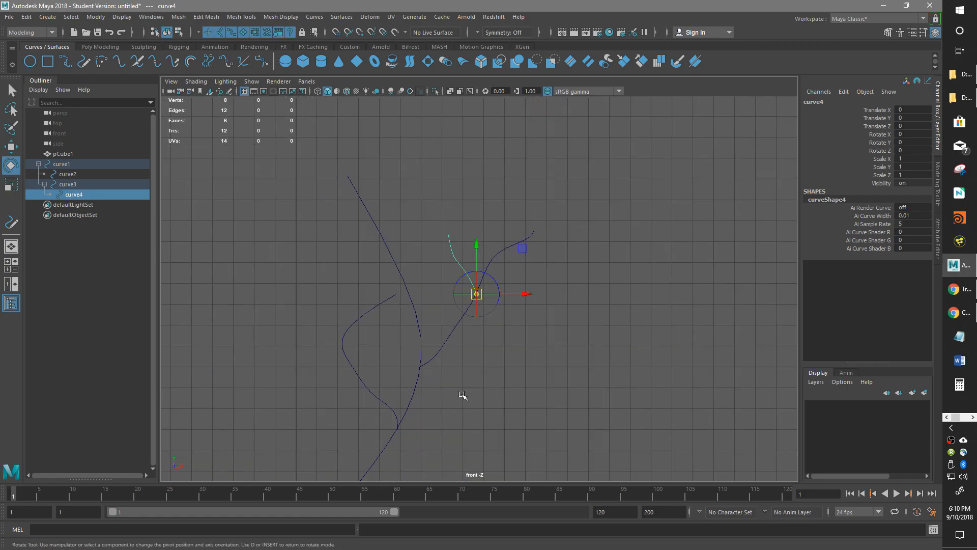
{"action": "key", "text": "Insert"}
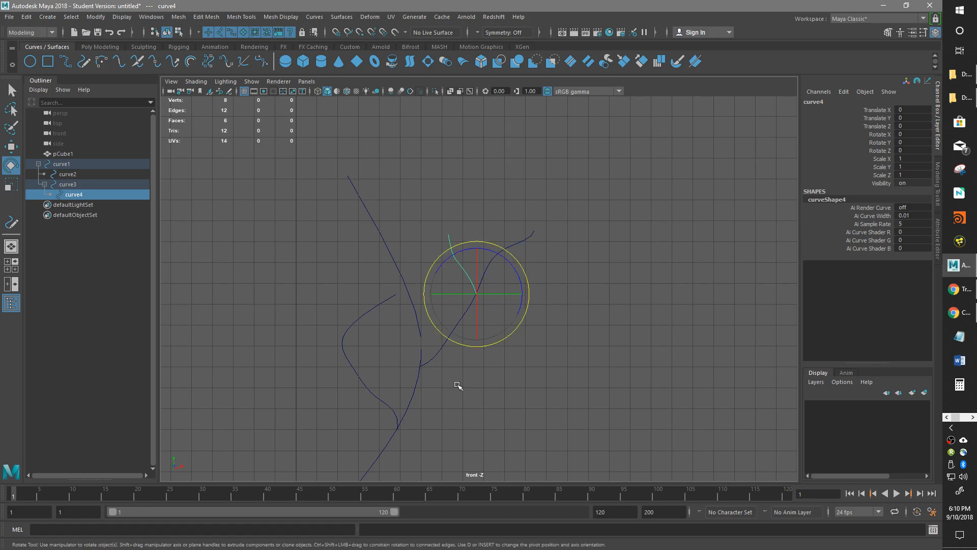
{"action": "middle_click_drag", "start_coordinate": [555, 310], "coordinate": [557, 337], "text": "alt"}
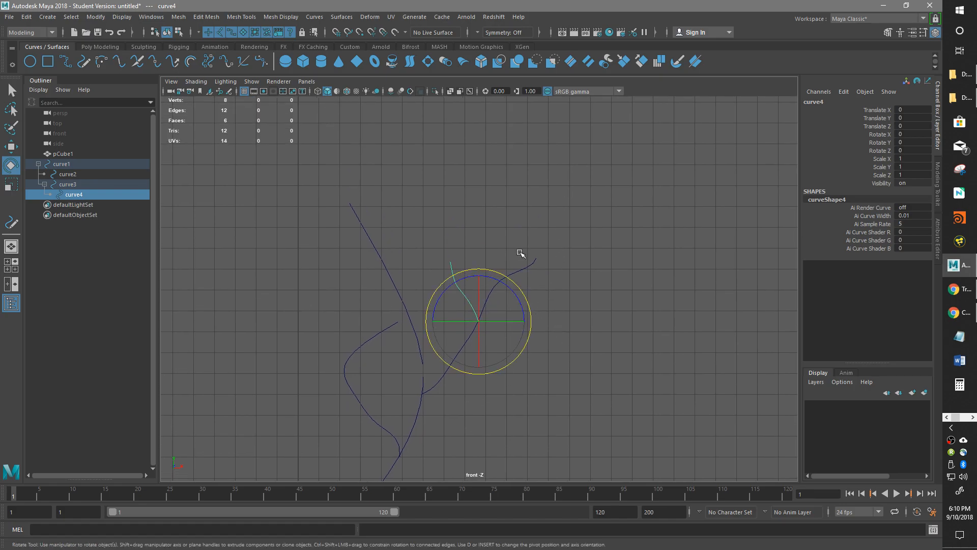
Step: Select the parent branch curve3 and move its pivot from the cube to near its junction with the trunk
{"action": "key", "text": "Up"}
{"action": "key", "text": "f"}
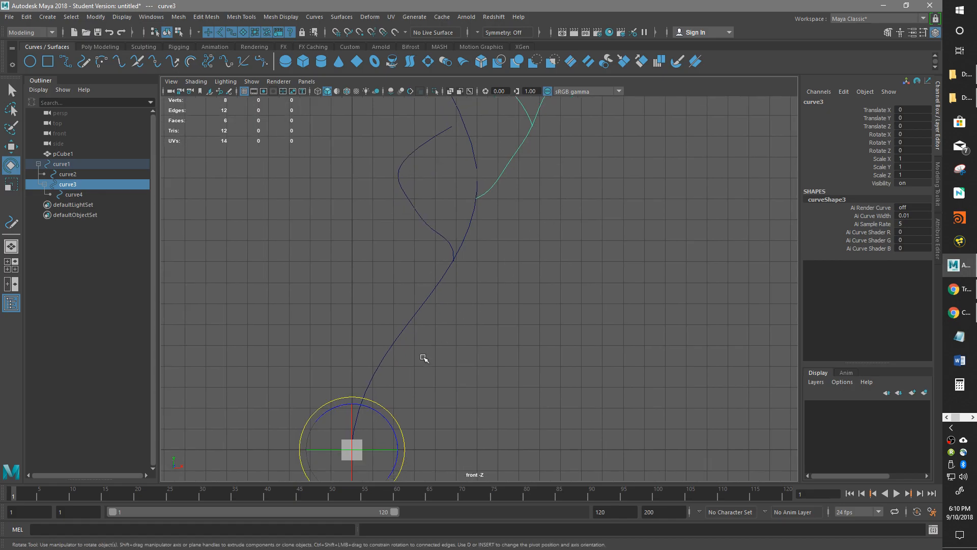
{"action": "key", "text": "Insert"}
{"action": "left_click_drag", "start_coordinate": [355, 452], "coordinate": [501, 185]}
{"action": "scroll", "coordinate": [504, 187], "scroll_direction": "up", "scroll_amount": 4}
{"action": "middle_click_drag", "start_coordinate": [509, 151], "coordinate": [463, 424], "text": "alt"}
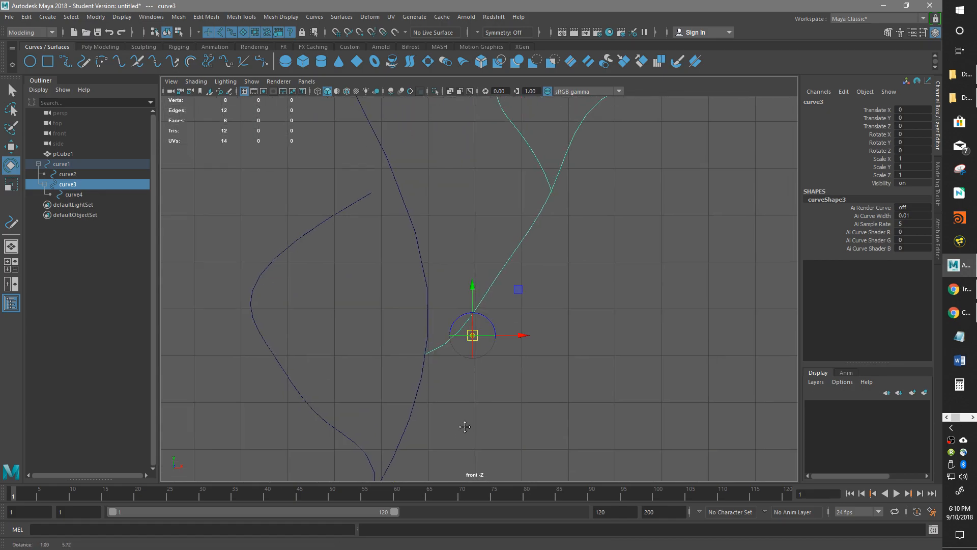
{"action": "left_click_drag", "start_coordinate": [475, 338], "coordinate": [437, 376]}
{"action": "scroll", "coordinate": [436, 350], "scroll_direction": "up", "scroll_amount": 3}
{"action": "key", "text": "c"}
{"action": "key", "text": "ctrl+z"}
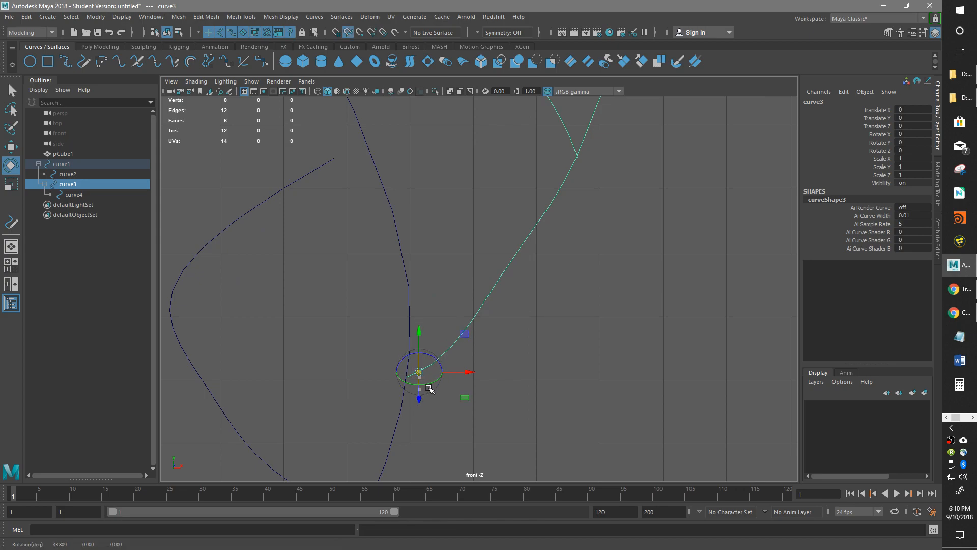
Step: Curve-snap the right branch's pivot onto its base at the trunk and return to the perspective view
{"action": "scroll", "coordinate": [425, 371], "scroll_direction": "up", "scroll_amount": 3}
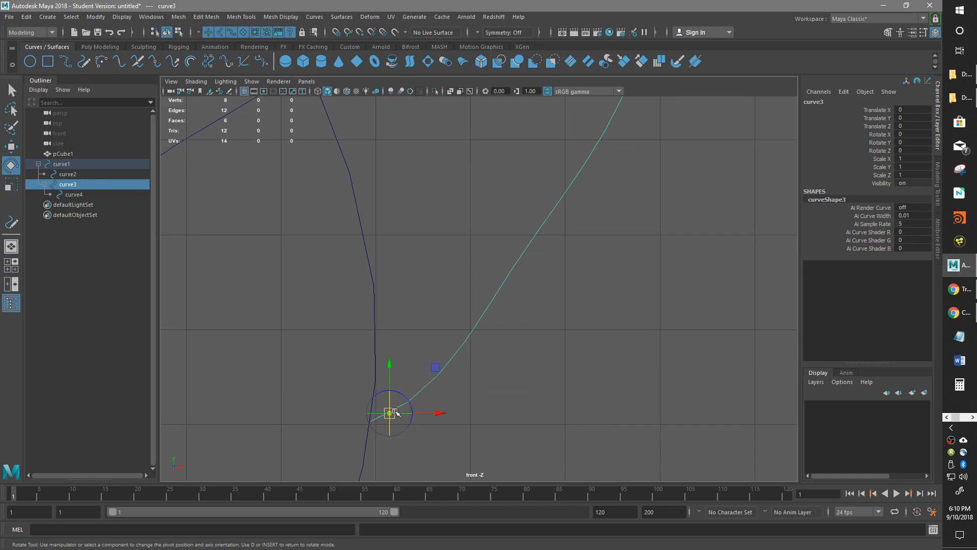
{"action": "key", "text": "c"}
{"action": "mouse_move", "coordinate": [393, 416]}
{"action": "left_mouse_down"}
{"action": "mouse_move", "coordinate": [410, 404]}
{"action": "mouse_move", "coordinate": [380, 422]}
{"action": "left_mouse_up"}
{"action": "mouse_move", "coordinate": [423, 372]}
{"action": "left_mouse_down"}
{"action": "mouse_move", "coordinate": [412, 395]}
{"action": "mouse_move", "coordinate": [417, 373]}
{"action": "left_mouse_up"}
{"action": "scroll", "coordinate": [417, 373], "scroll_direction": "down", "scroll_amount": 5}
{"action": "scroll", "coordinate": [418, 363], "scroll_direction": "up", "scroll_amount": 5}
{"action": "scroll", "coordinate": [419, 362], "scroll_direction": "down", "scroll_amount": 5}
{"action": "key", "text": "d"}
{"action": "key", "text": "space"}
{"action": "left_click_drag", "start_coordinate": [533, 279], "coordinate": [543, 254]}
{"action": "scroll", "coordinate": [504, 318], "scroll_direction": "up", "scroll_amount": 5}
{"action": "left_click_drag", "start_coordinate": [505, 319], "coordinate": [521, 331], "text": "alt"}
{"action": "scroll", "coordinate": [521, 331], "scroll_direction": "up", "scroll_amount": 4}
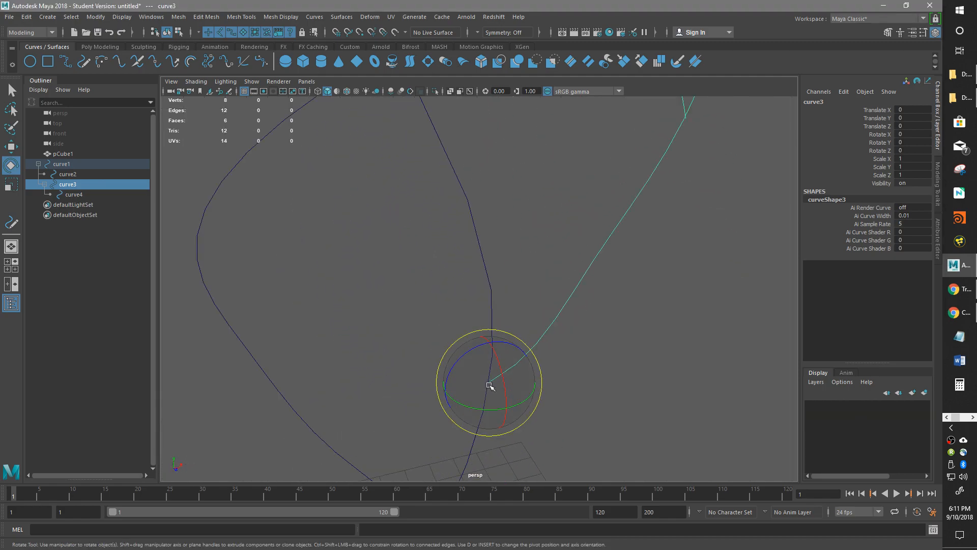
Step: Try to shift the right branch's pivot along its curve in the perspective view
{"action": "key", "text": "d"}
{"action": "key", "text": "c"}
{"action": "left_click_drag", "start_coordinate": [488, 384], "coordinate": [519, 362]}
{"action": "key", "text": "ctrl+z"}
{"action": "key", "text": "ctrl+z"}
Step: Rotate the right branch curve3 around the trunk to a Rotate Y of -52.5
{"action": "middle_click_drag", "start_coordinate": [609, 219], "coordinate": [563, 381], "text": "alt"}
{"action": "key", "text": "f"}
{"action": "key", "text": "d"}
{"action": "mouse_move", "coordinate": [544, 345]}
{"action": "left_mouse_down", "text": "alt"}
{"action": "mouse_move", "coordinate": [550, 372]}
{"action": "mouse_move", "coordinate": [596, 353]}
{"action": "mouse_move", "coordinate": [536, 359]}
{"action": "left_mouse_up", "text": "alt"}
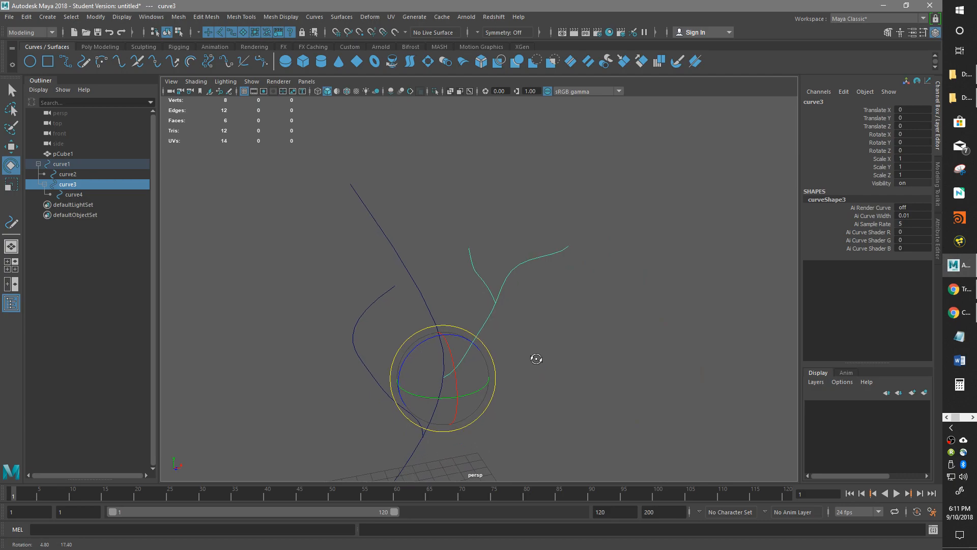
{"action": "scroll", "coordinate": [536, 356], "scroll_direction": "down", "scroll_amount": 5}
{"action": "scroll", "coordinate": [536, 356], "scroll_direction": "up", "scroll_amount": 8}
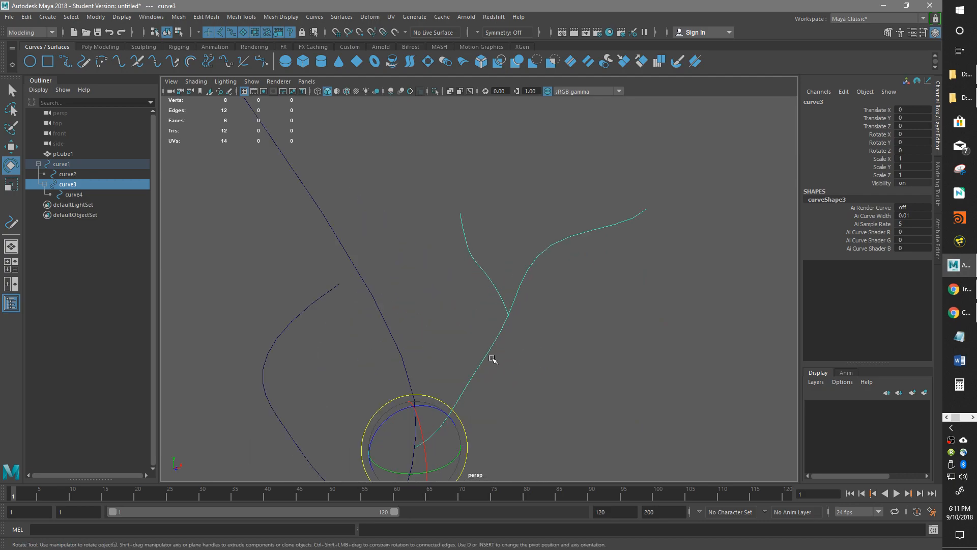
{"action": "left_click_drag", "start_coordinate": [500, 390], "coordinate": [486, 201], "text": "alt"}
{"action": "left_click_drag", "start_coordinate": [535, 255], "coordinate": [571, 331], "text": "alt"}
{"action": "key", "text": "space"}
{"action": "mouse_move", "coordinate": [519, 297]}
{"action": "left_mouse_down"}
{"action": "mouse_move", "coordinate": [509, 307]}
{"action": "mouse_move", "coordinate": [525, 332]}
{"action": "mouse_move", "coordinate": [507, 358]}
{"action": "mouse_move", "coordinate": [508, 297]}
{"action": "left_mouse_up"}
{"action": "key", "text": "space"}
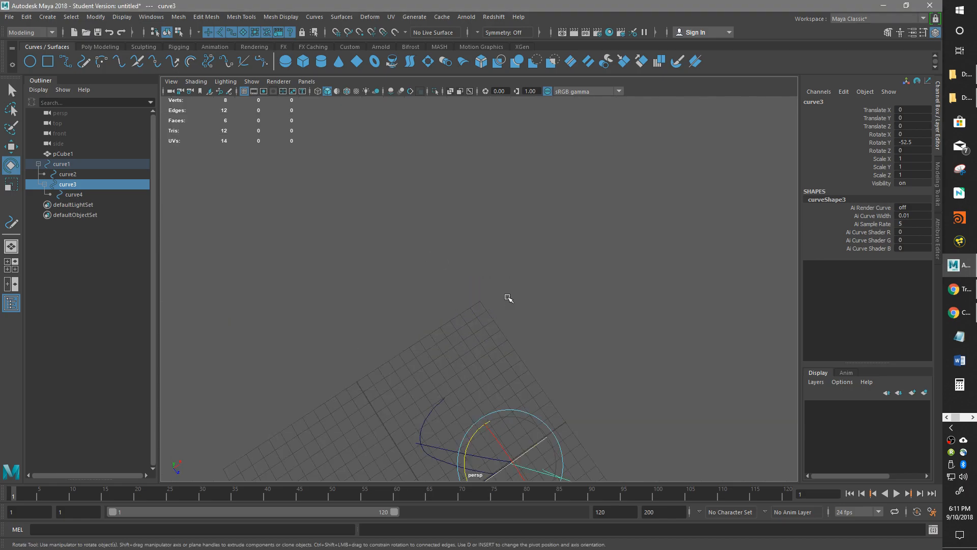
{"action": "key", "text": "a"}
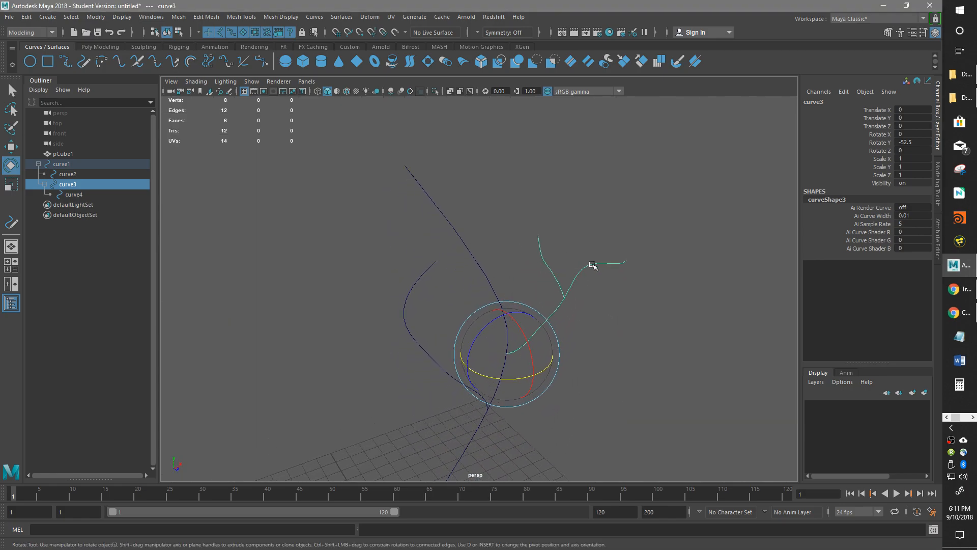
Step: Display the control vertices of the right branch and its small side branch, and select the side branch's tip vertex
{"action": "right_click_drag", "start_coordinate": [592, 266], "coordinate": [531, 264]}
{"action": "left_click_drag", "start_coordinate": [621, 239], "coordinate": [644, 268]}
{"action": "left_click_drag", "start_coordinate": [591, 320], "coordinate": [601, 348], "text": "alt"}
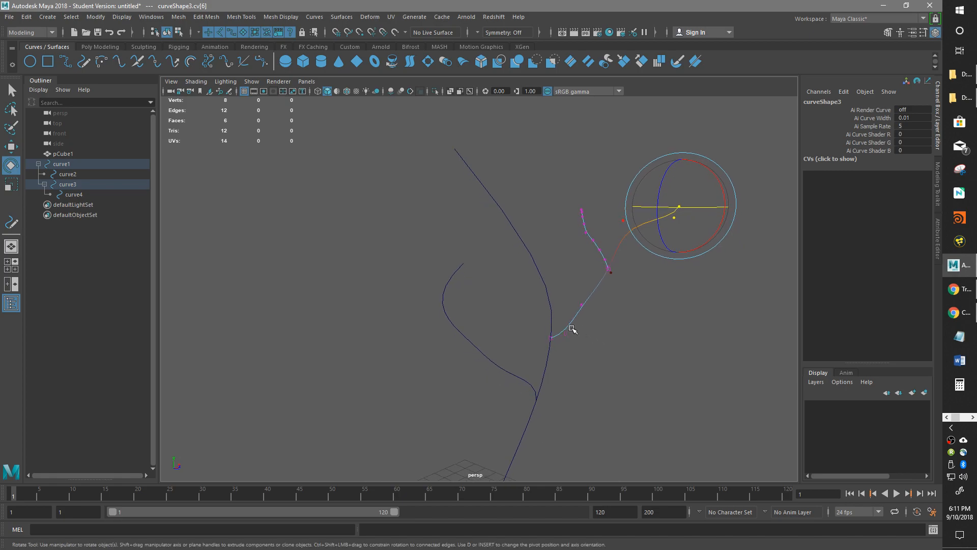
{"action": "left_click", "coordinate": [583, 209]}
{"action": "scroll", "coordinate": [658, 257], "scroll_direction": "up", "scroll_amount": 4}
{"action": "middle_click_drag", "start_coordinate": [667, 281], "coordinate": [602, 305], "text": "alt"}
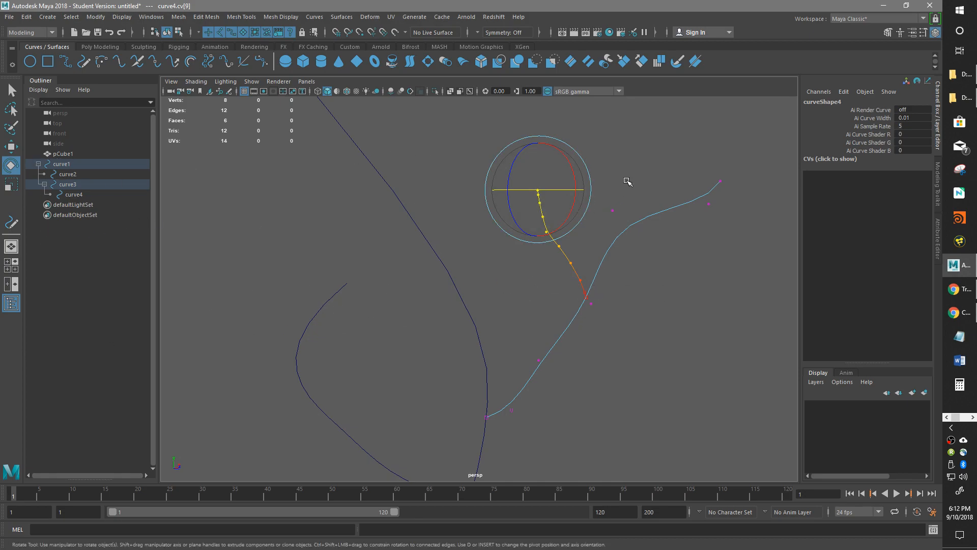
{"action": "left_click_drag", "start_coordinate": [600, 208], "coordinate": [496, 226], "text": "alt"}
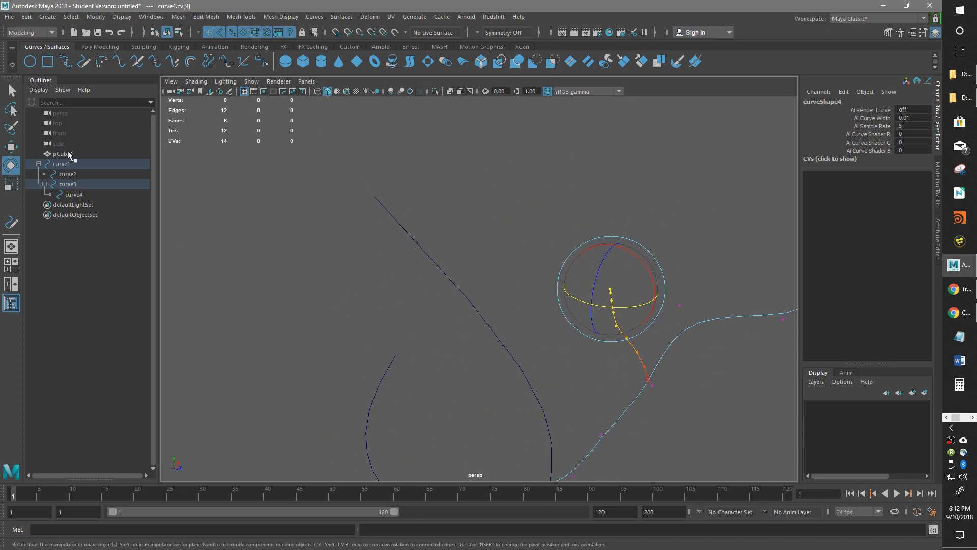
Step: Set the Move tool's soft-selection falloff radius to 2.67 and move the small side branch's tip to bend it
{"action": "double_click", "coordinate": [12, 165]}
{"action": "left_click", "coordinate": [11, 147]}
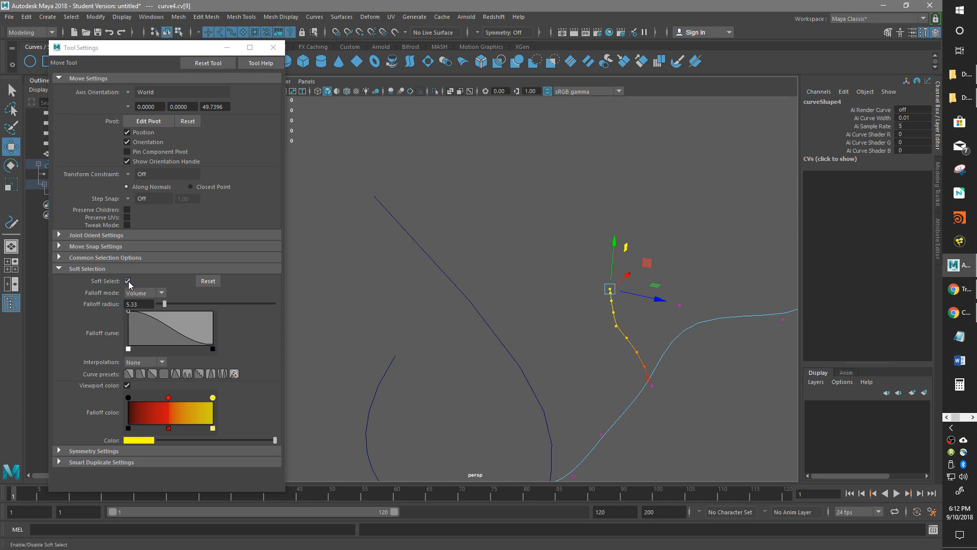
{"action": "left_click_drag", "start_coordinate": [164, 304], "coordinate": [161, 303]}
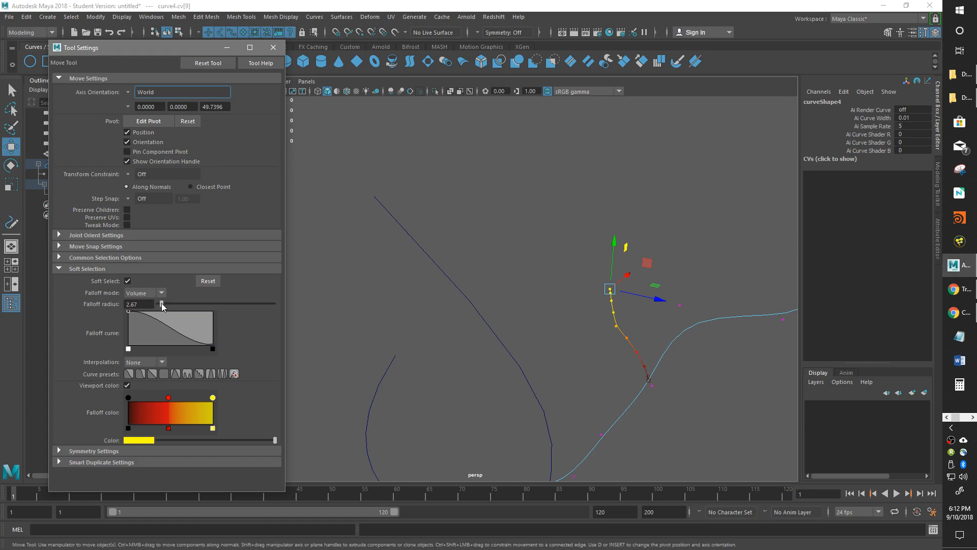
{"action": "middle_click_drag", "start_coordinate": [720, 244], "coordinate": [688, 224], "text": "alt"}
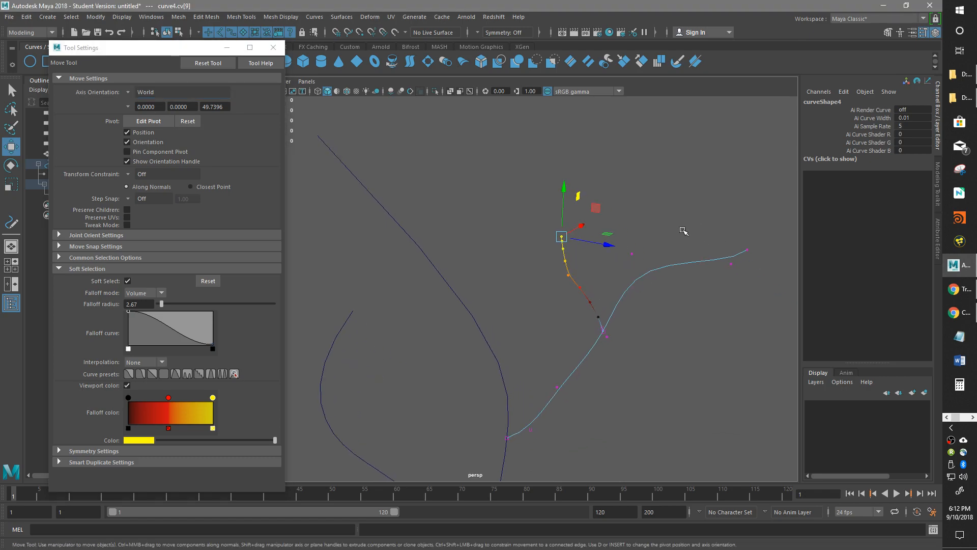
{"action": "left_click_drag", "start_coordinate": [682, 243], "coordinate": [688, 368], "text": "alt"}
{"action": "left_click_drag", "start_coordinate": [620, 379], "coordinate": [702, 305]}
{"action": "left_click_drag", "start_coordinate": [641, 362], "coordinate": [605, 348], "text": "alt"}
Step: Set the falloff radius to 7.56, then move and rotate the right branch's tip vertex to bend its outer part
{"action": "left_click_drag", "start_coordinate": [590, 397], "coordinate": [670, 280], "text": "alt"}
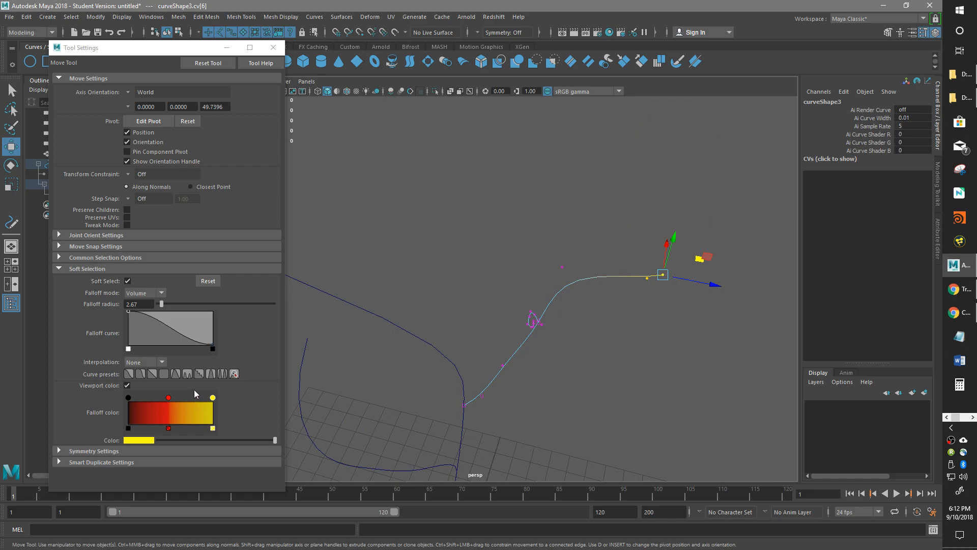
{"action": "left_click_drag", "start_coordinate": [164, 305], "coordinate": [167, 305]}
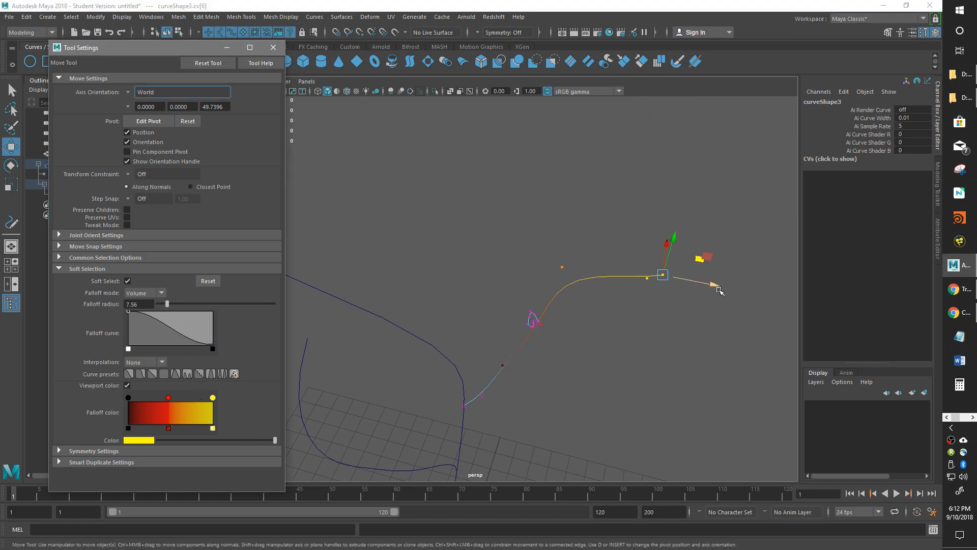
{"action": "left_click_drag", "start_coordinate": [696, 262], "coordinate": [663, 370]}
{"action": "key", "text": "e"}
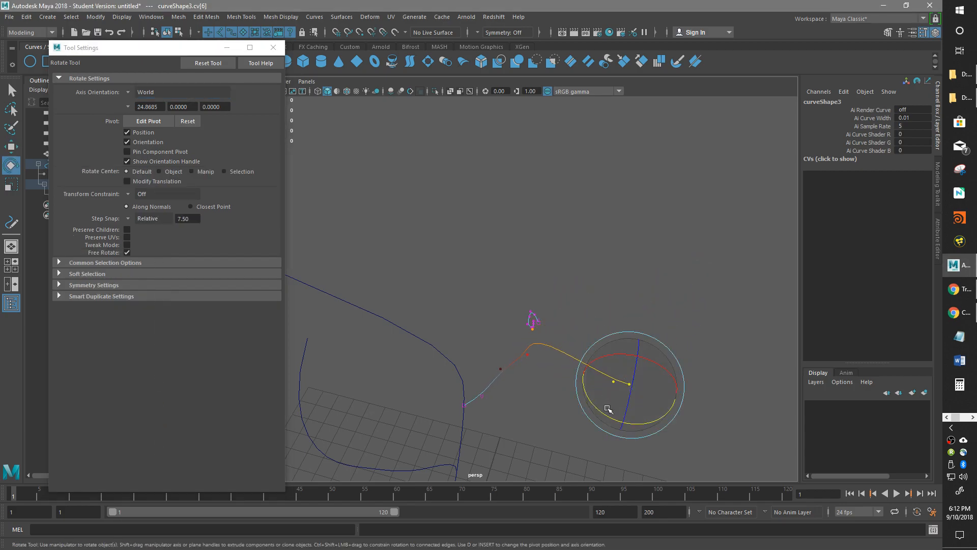
{"action": "left_click_drag", "start_coordinate": [609, 417], "coordinate": [584, 405]}
{"action": "left_click_drag", "start_coordinate": [529, 419], "coordinate": [481, 356], "text": "alt"}
{"action": "middle_click_drag", "start_coordinate": [481, 356], "coordinate": [611, 383], "text": "alt"}
{"action": "left_click_drag", "start_coordinate": [611, 383], "coordinate": [653, 387], "text": "alt"}
{"action": "left_click_drag", "start_coordinate": [706, 252], "coordinate": [644, 269], "text": "alt"}
Step: Select the base vertex of the small side branch curve4 and turn off soft selection
{"action": "left_click", "coordinate": [640, 275]}
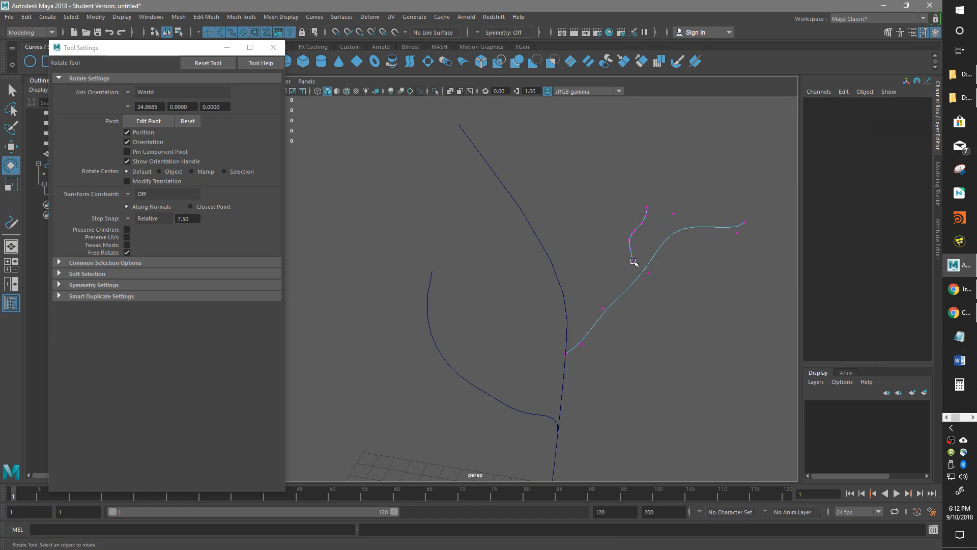
{"action": "left_click", "coordinate": [633, 262]}
{"action": "scroll", "coordinate": [588, 338], "scroll_direction": "up", "scroll_amount": 5}
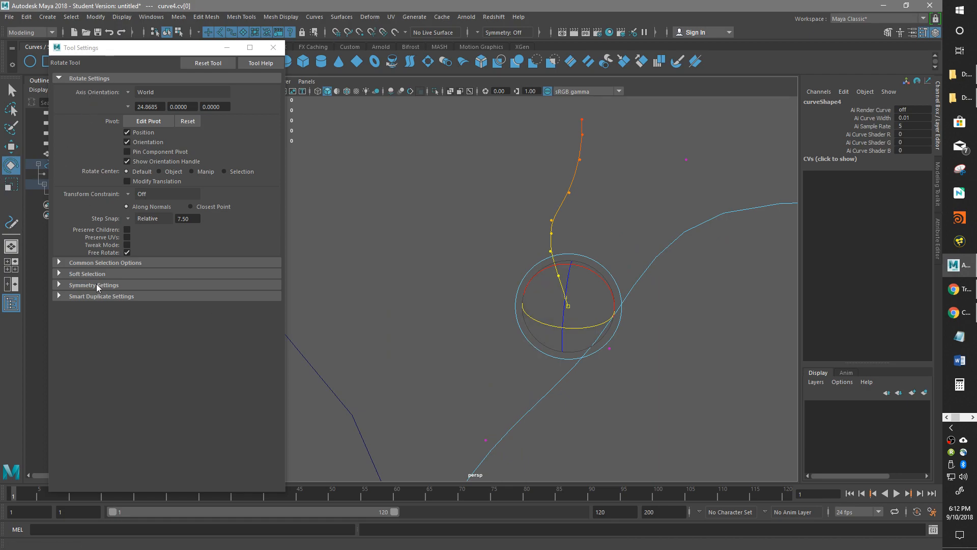
{"action": "left_click", "coordinate": [87, 274]}
{"action": "left_click", "coordinate": [128, 287]}
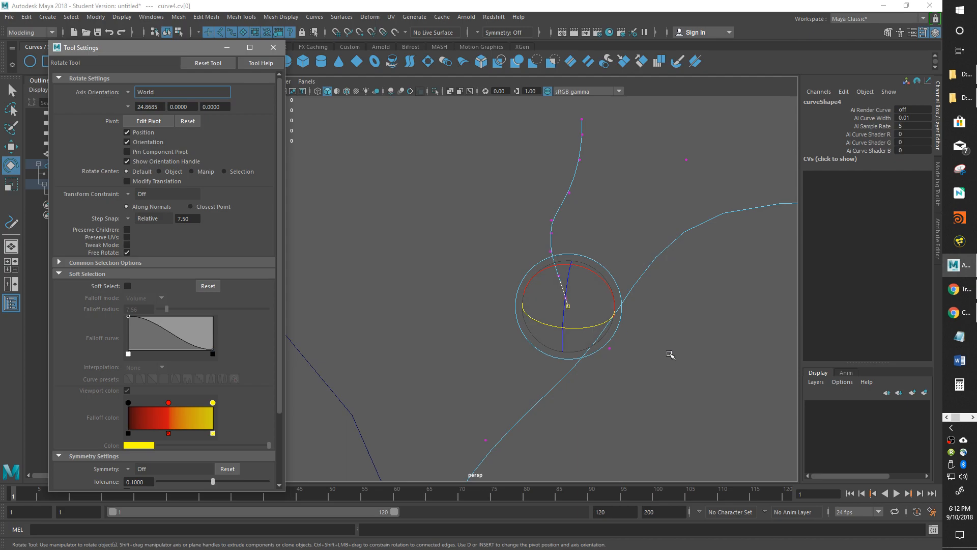
Step: Move the small side branch's base vertex down onto the right branch curve in the perspective view
{"action": "left_click_drag", "start_coordinate": [671, 355], "coordinate": [665, 349], "text": "alt"}
{"action": "key", "text": "w"}
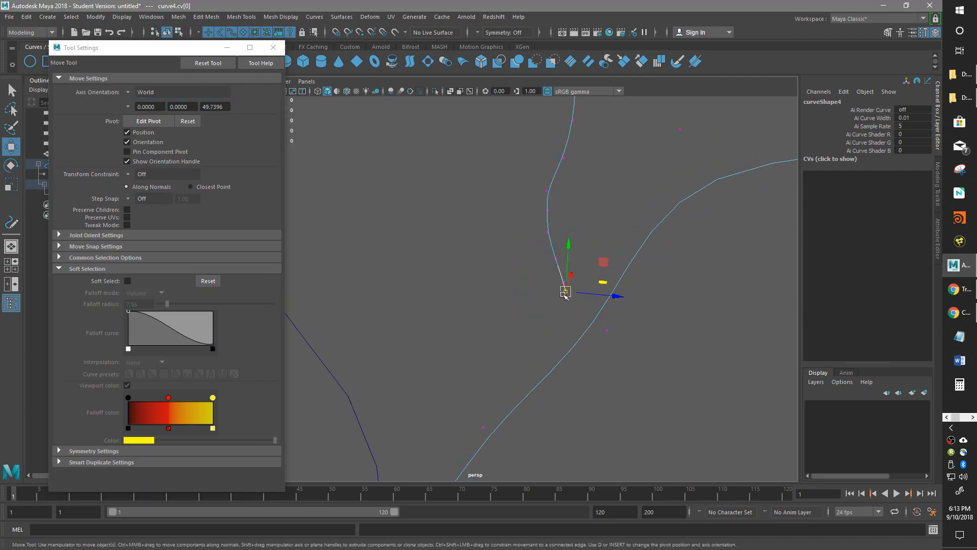
{"action": "key", "text": "c"}
{"action": "left_click_drag", "start_coordinate": [564, 293], "coordinate": [621, 389]}
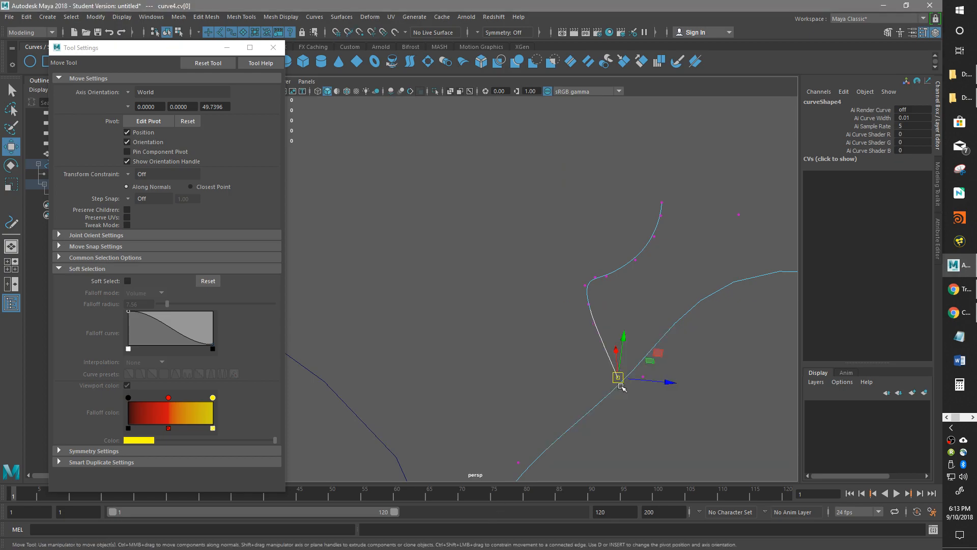
{"action": "key", "text": "space"}
{"action": "key", "text": "space"}
{"action": "scroll", "coordinate": [578, 334], "scroll_direction": "up", "scroll_amount": 3}
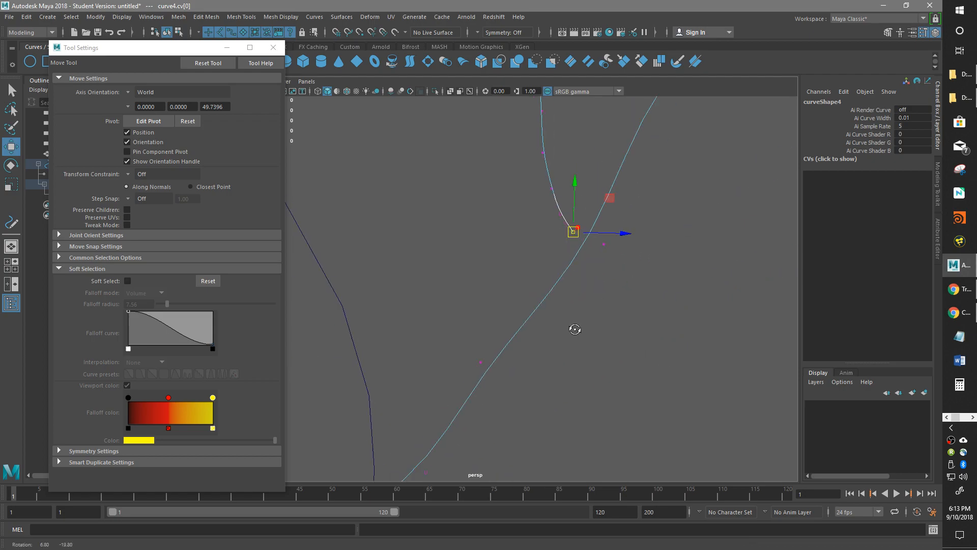
{"action": "left_click_drag", "start_coordinate": [588, 274], "coordinate": [591, 284]}
{"action": "key", "text": "space"}
{"action": "left_click", "coordinate": [598, 328]}
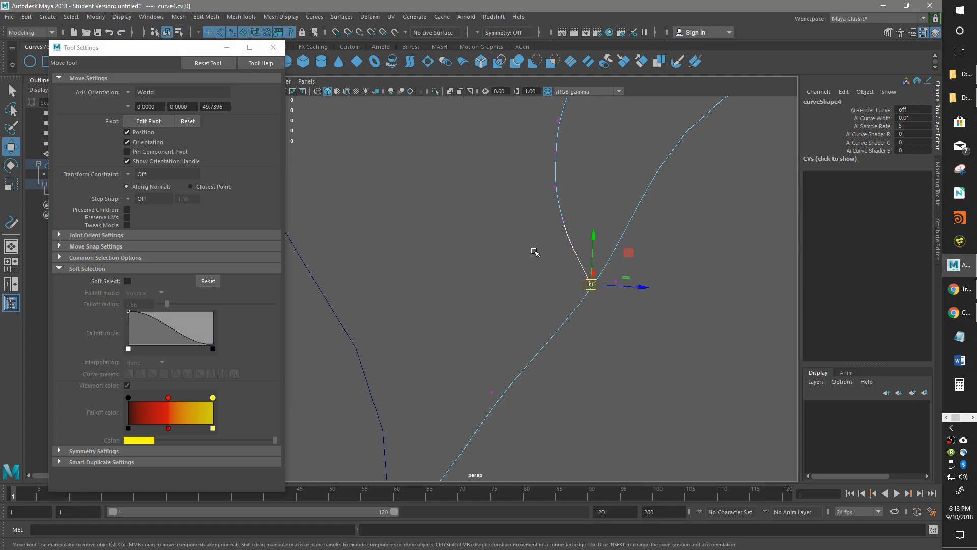
Step: Align the side branch's base vertex with the right branch using the top and front views
{"action": "key", "text": "space"}
{"action": "left_click_drag", "start_coordinate": [552, 246], "coordinate": [517, 247]}
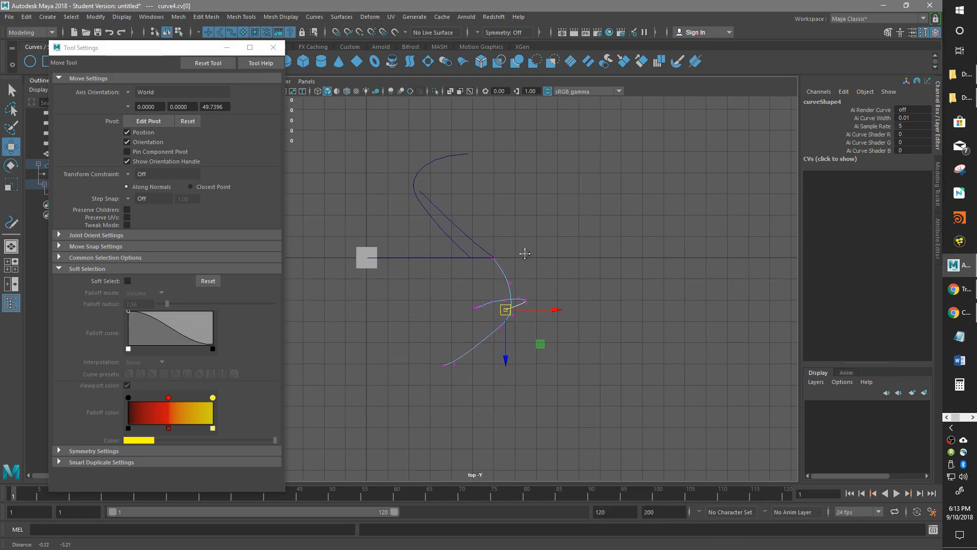
{"action": "left_click_drag", "start_coordinate": [628, 367], "coordinate": [645, 370]}
{"action": "key", "text": "space"}
{"action": "left_click_drag", "start_coordinate": [650, 283], "coordinate": [651, 314]}
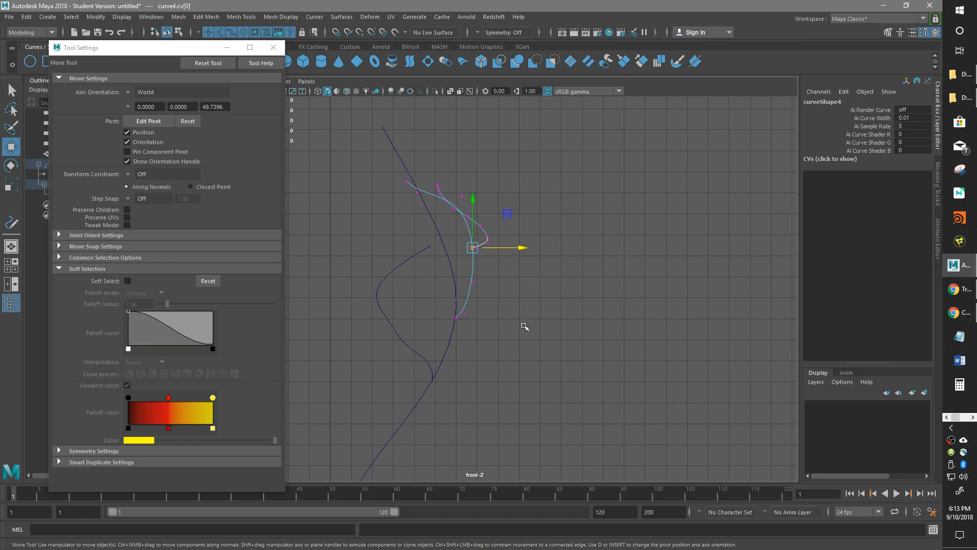
{"action": "left_click_drag", "start_coordinate": [514, 154], "coordinate": [512, 154]}
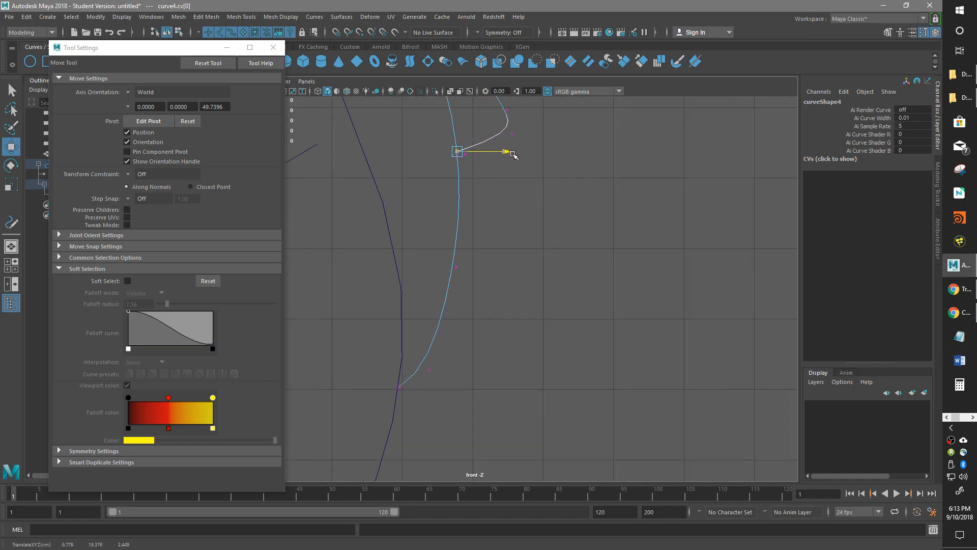
Step: Align the side branch's base vertex with the right branch in the side view, and return to the perspective view
{"action": "key", "text": "space"}
{"action": "left_click_drag", "start_coordinate": [554, 184], "coordinate": [596, 187]}
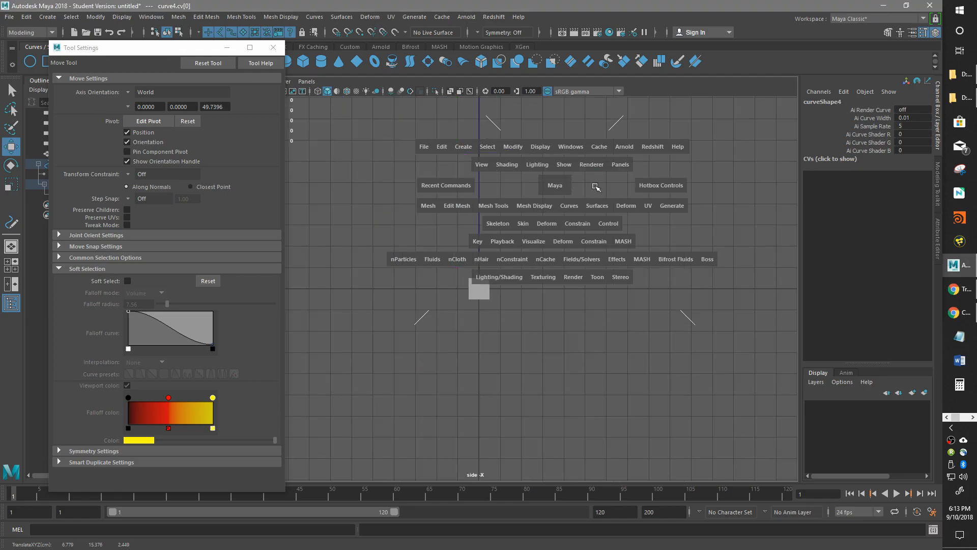
{"action": "key", "text": "f"}
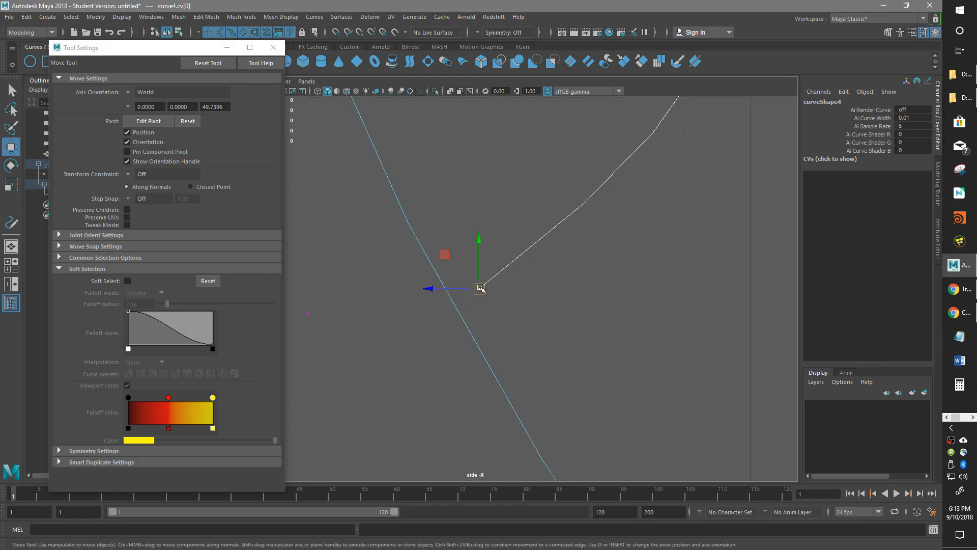
{"action": "left_click_drag", "start_coordinate": [446, 255], "coordinate": [419, 270]}
{"action": "key", "text": "space"}
{"action": "left_click_drag", "start_coordinate": [515, 300], "coordinate": [513, 230]}
Step: Select the control vertices of the right branch and its side branch, leaving out the vertex at the trunk
{"action": "left_click_drag", "start_coordinate": [674, 291], "coordinate": [472, 151]}
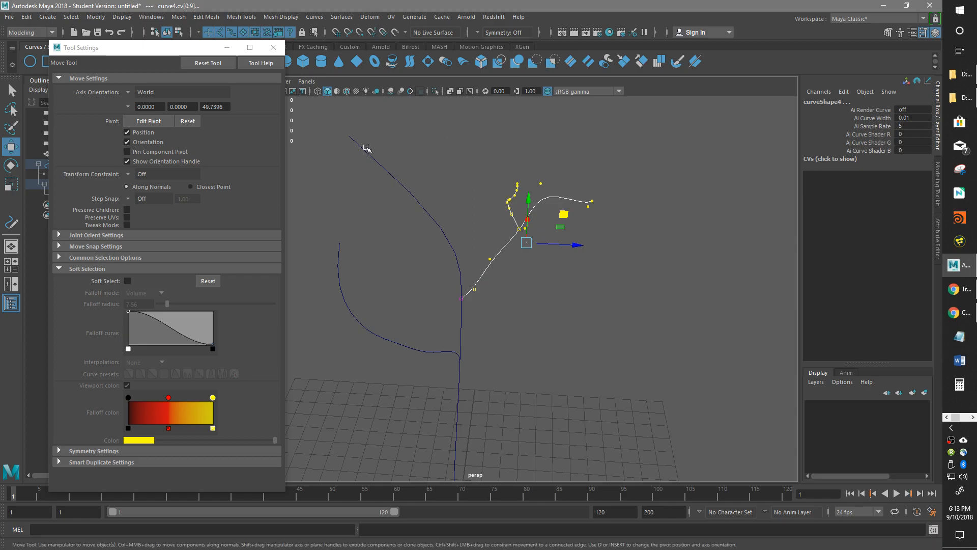
{"action": "left_click_drag", "start_coordinate": [648, 323], "coordinate": [465, 108]}
{"action": "left_click_drag", "start_coordinate": [469, 318], "coordinate": [429, 252]}
{"action": "left_click_drag", "start_coordinate": [617, 299], "coordinate": [472, 89]}
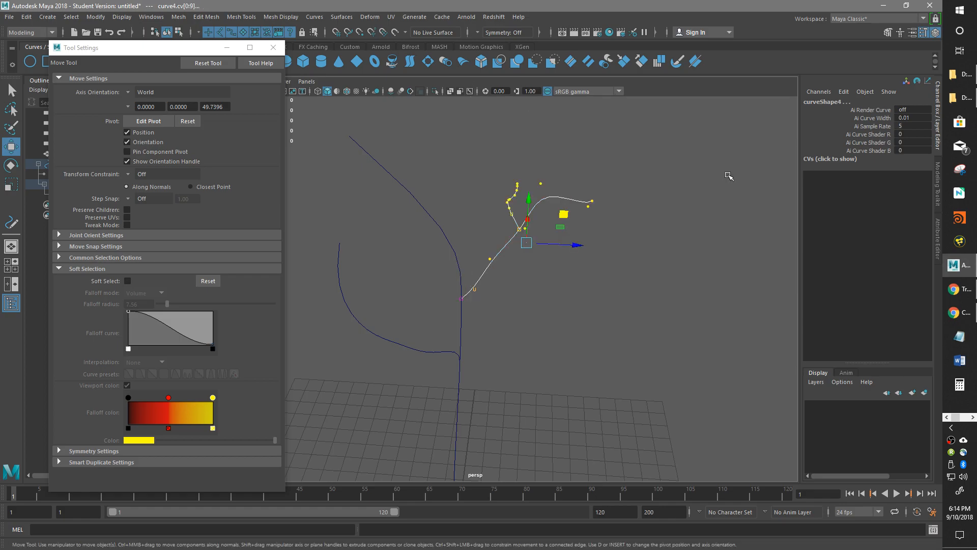
Step: Close the tool settings and apply a Bend deformer with low bound -1, high bound 1 and curvature 0 to the selected vertices
{"action": "left_click", "coordinate": [273, 48]}
{"action": "left_click", "coordinate": [369, 17]}
{"action": "mouse_move", "coordinate": [410, 170]}
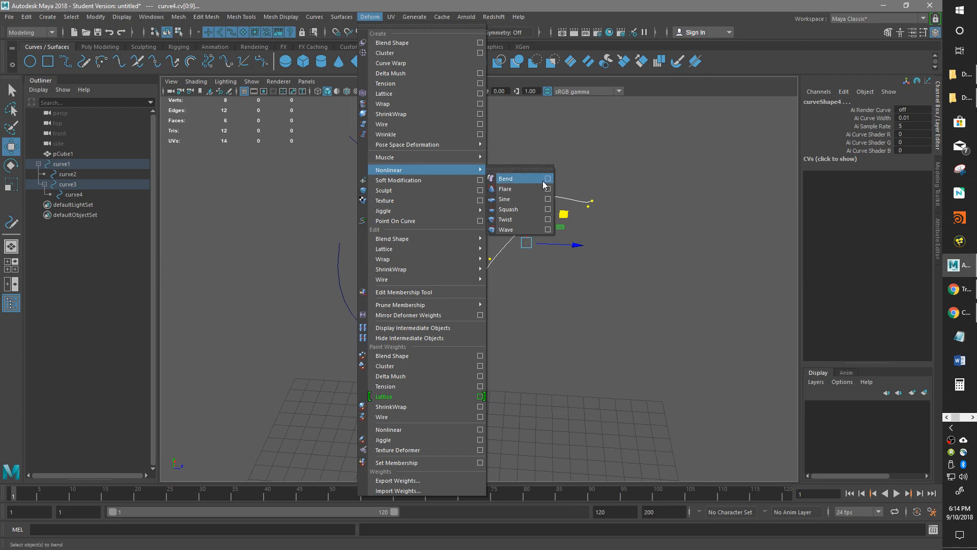
{"action": "left_click", "coordinate": [544, 180]}
{"action": "left_click", "coordinate": [249, 319]}
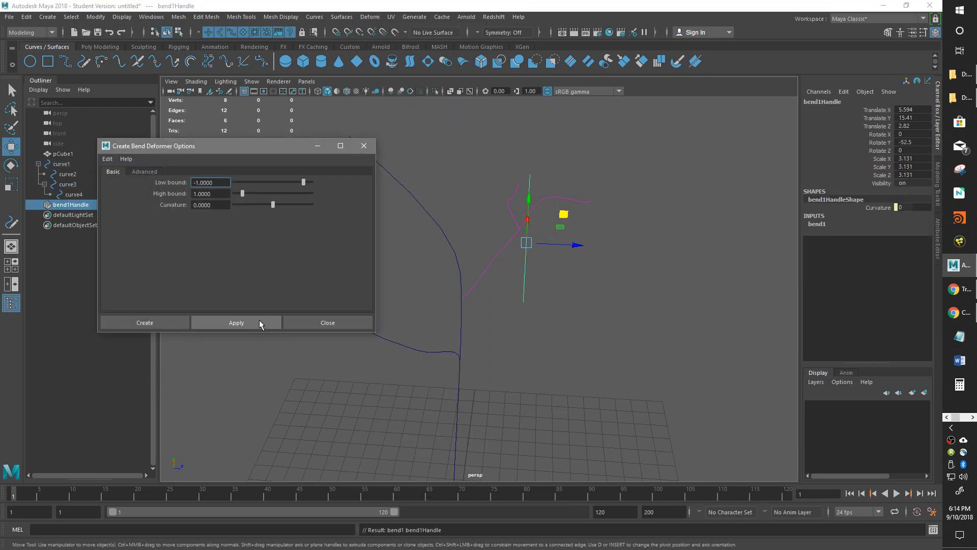
Step: Set the bend deformer's Curvature to 53.858
{"action": "left_click_drag", "start_coordinate": [607, 247], "coordinate": [662, 270], "text": "alt"}
{"action": "left_click", "coordinate": [838, 225]}
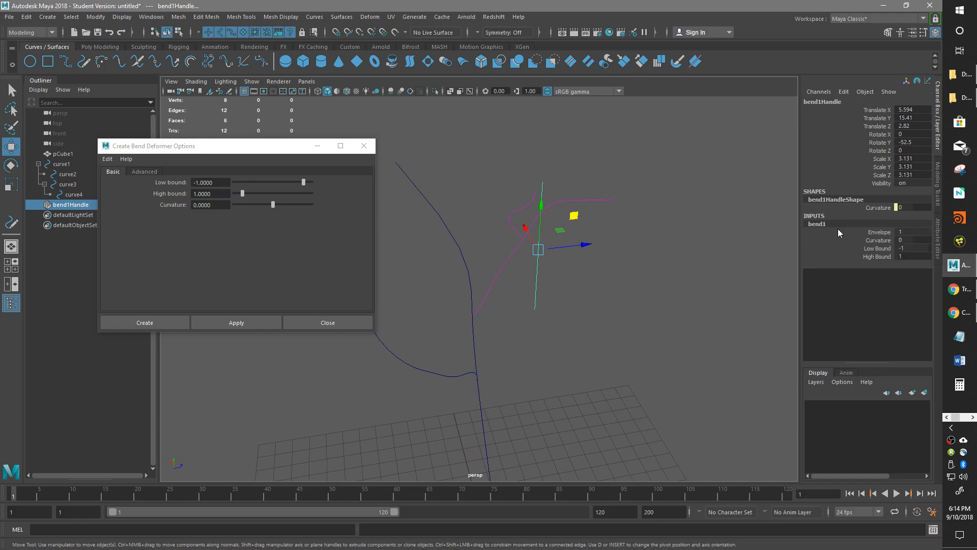
{"action": "left_click", "coordinate": [875, 240]}
{"action": "middle_click_drag", "start_coordinate": [706, 250], "coordinate": [728, 244]}
{"action": "mouse_move", "coordinate": [684, 268]}
{"action": "left_mouse_down", "text": "alt"}
{"action": "mouse_move", "coordinate": [619, 283]}
{"action": "mouse_move", "coordinate": [641, 308]}
{"action": "mouse_move", "coordinate": [686, 251]}
{"action": "left_mouse_up", "text": "alt"}
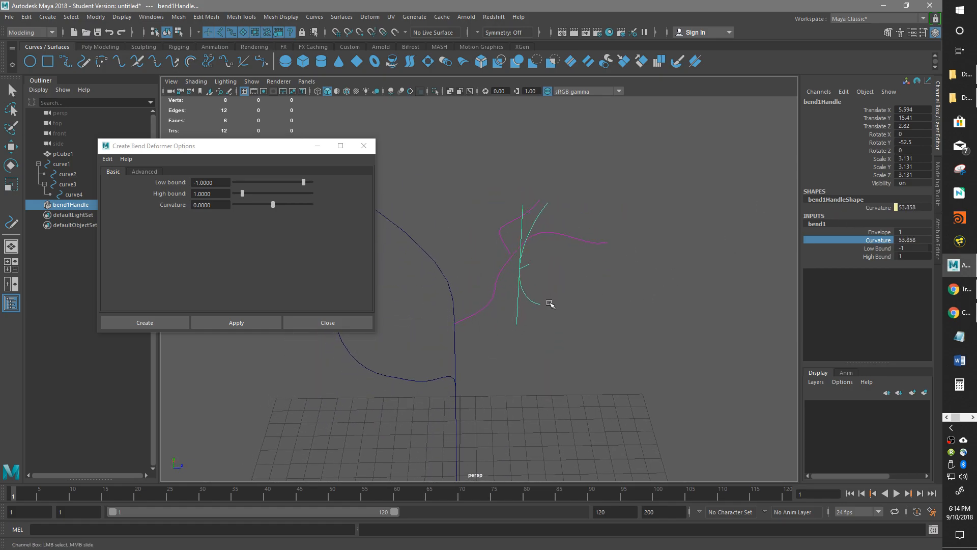
Step: Rotate the bend handle to a Rotate X of 58.195, Y of -39.894 and Z of -52.329
{"action": "key", "text": "e"}
{"action": "left_click_drag", "start_coordinate": [495, 254], "coordinate": [524, 238]}
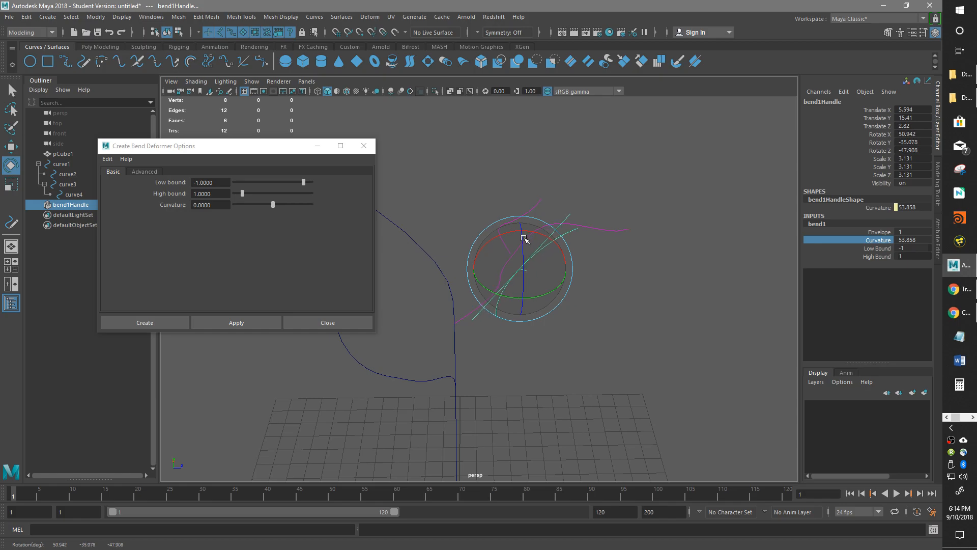
{"action": "left_click_drag", "start_coordinate": [547, 280], "coordinate": [548, 301]}
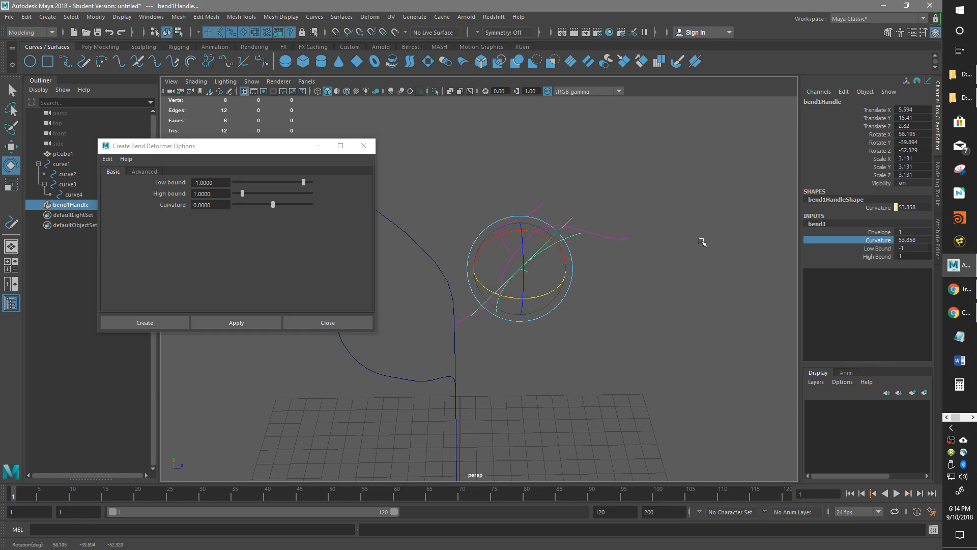
Step: Set the bend deformer's Low Bound to 0 and High Bound to 1.6
{"action": "left_click", "coordinate": [880, 257]}
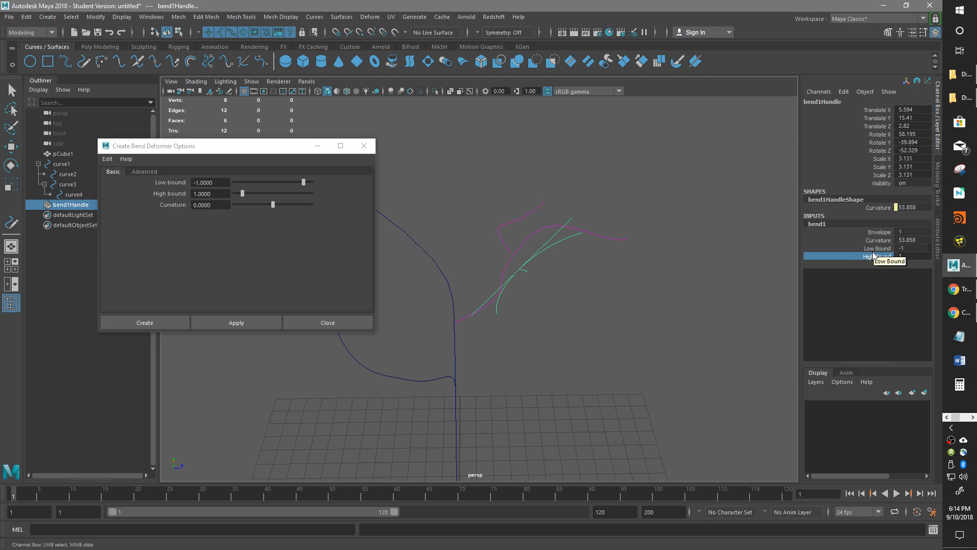
{"action": "middle_click_drag", "start_coordinate": [763, 266], "coordinate": [731, 279]}
{"action": "left_click", "coordinate": [878, 248]}
{"action": "mouse_move", "coordinate": [728, 280]}
{"action": "left_mouse_down", "text": "alt"}
{"action": "mouse_move", "coordinate": [697, 295]}
{"action": "mouse_move", "coordinate": [712, 274]}
{"action": "left_mouse_up", "text": "alt"}
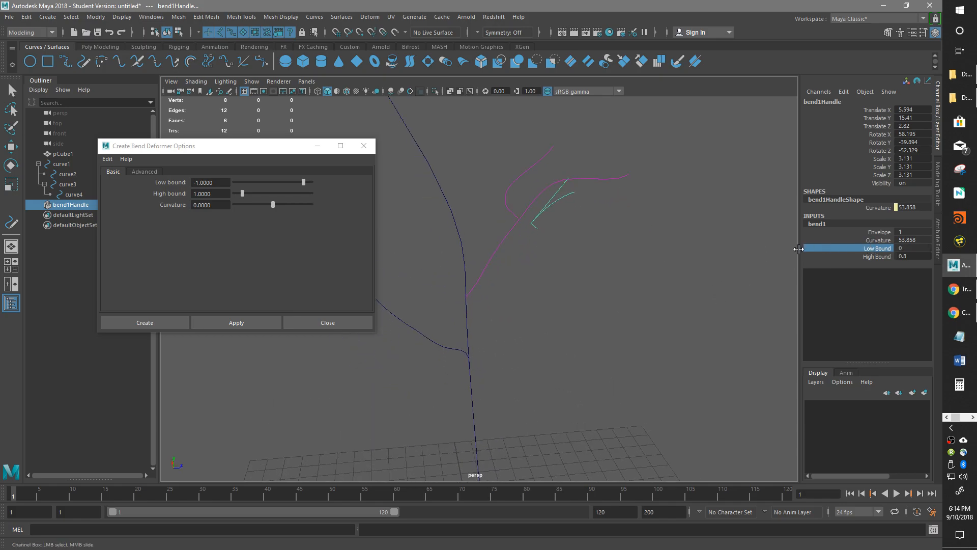
{"action": "left_click", "coordinate": [869, 256]}
{"action": "middle_click_drag", "start_coordinate": [661, 272], "coordinate": [667, 269]}
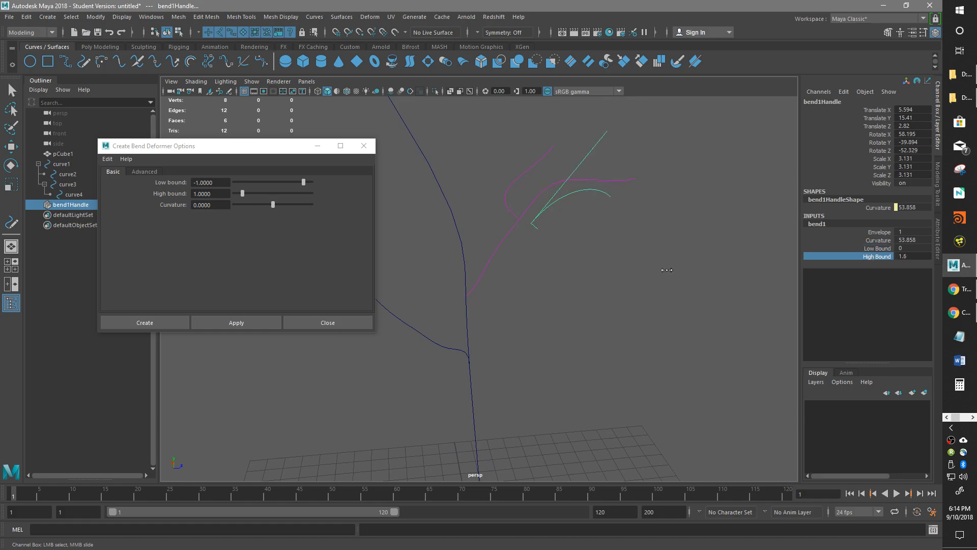
Step: Rotate the bend handle further to change the direction in which the right branch bends
{"action": "left_click_drag", "start_coordinate": [587, 282], "coordinate": [597, 286], "text": "alt"}
{"action": "key", "text": "e"}
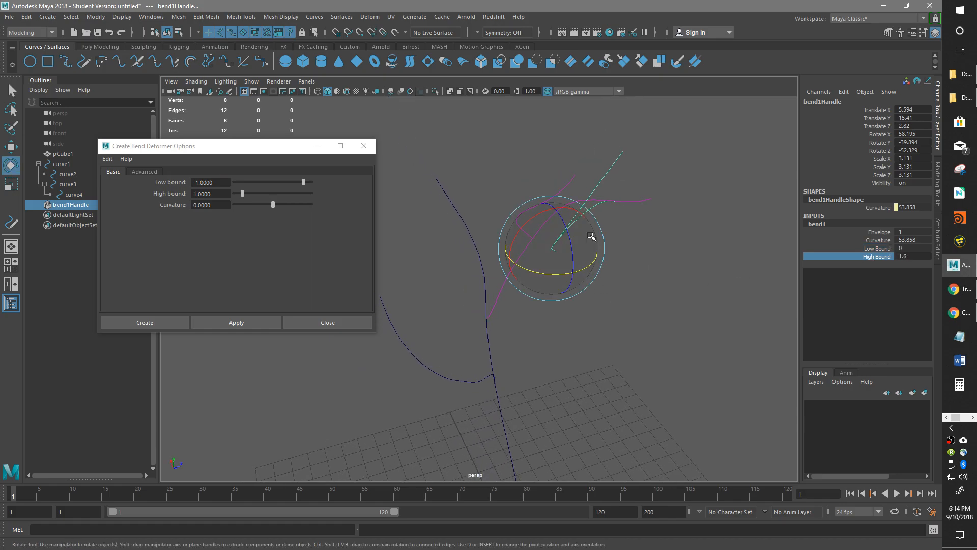
{"action": "left_click_drag", "start_coordinate": [575, 254], "coordinate": [559, 218]}
{"action": "mouse_move", "coordinate": [663, 151]}
{"action": "left_mouse_down", "text": "alt"}
{"action": "mouse_move", "coordinate": [671, 183]}
{"action": "mouse_move", "coordinate": [670, 167]}
{"action": "left_mouse_up", "text": "alt"}
{"action": "left_click_drag", "start_coordinate": [577, 334], "coordinate": [525, 344]}
{"action": "key", "text": "w"}
{"action": "middle_click_drag", "start_coordinate": [524, 344], "coordinate": [599, 310], "text": "alt"}
Step: Select the right branch curve3 as an object and delete its history to bake in the bend
{"action": "mouse_move", "coordinate": [532, 257]}
{"action": "right_mouse_down"}
{"action": "mouse_move", "coordinate": [534, 228]}
{"action": "mouse_move", "coordinate": [572, 242]}
{"action": "mouse_move", "coordinate": [527, 258]}
{"action": "right_mouse_up"}
{"action": "left_click", "coordinate": [527, 259]}
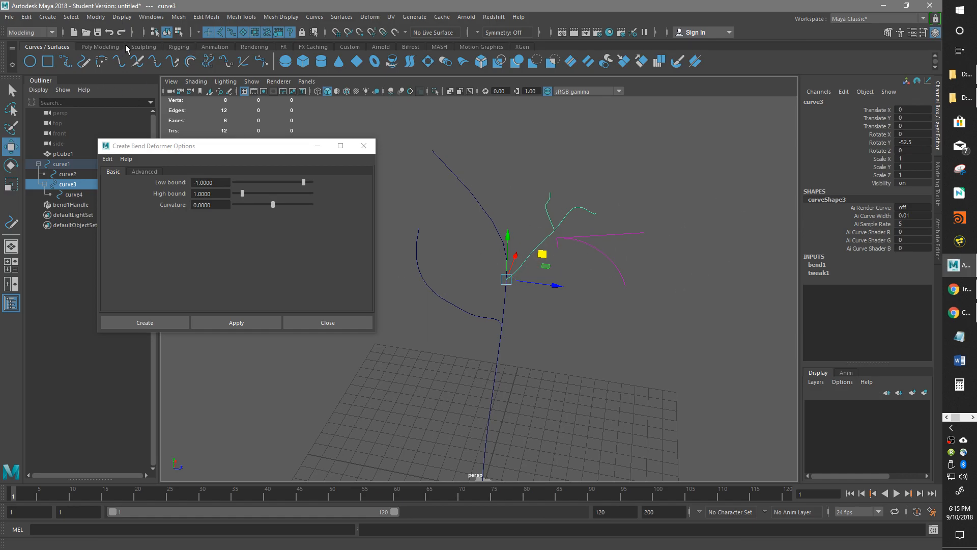
{"action": "left_click", "coordinate": [102, 47]}
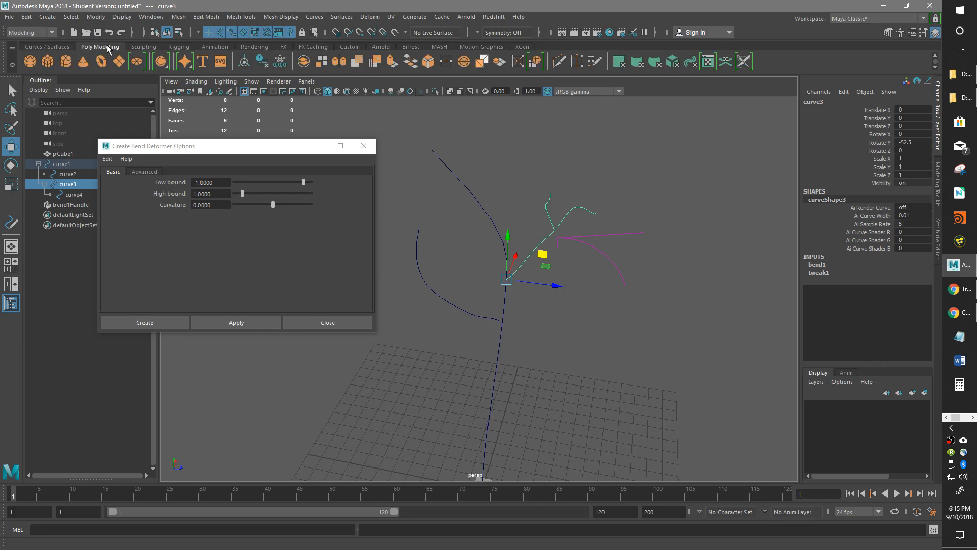
{"action": "left_click", "coordinate": [261, 61]}
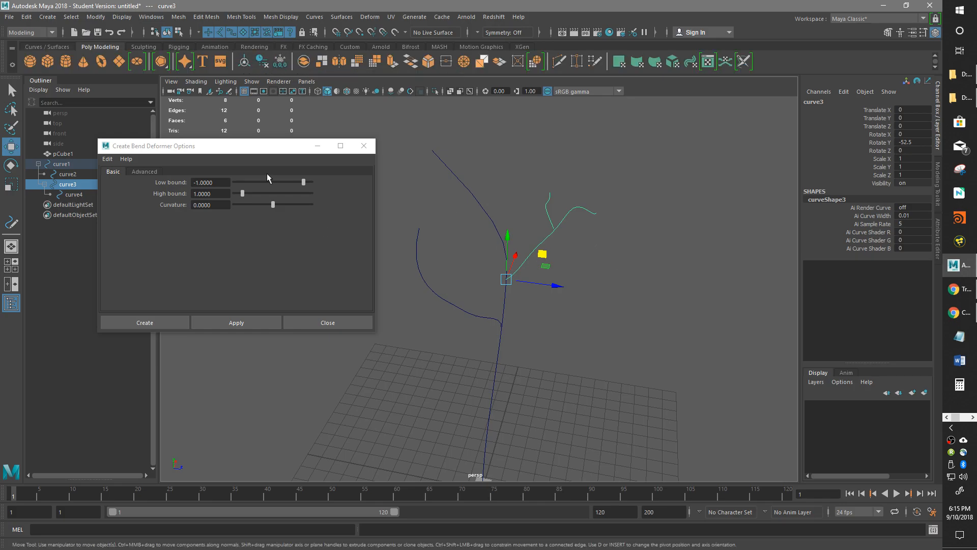
{"action": "left_click", "coordinate": [26, 17]}
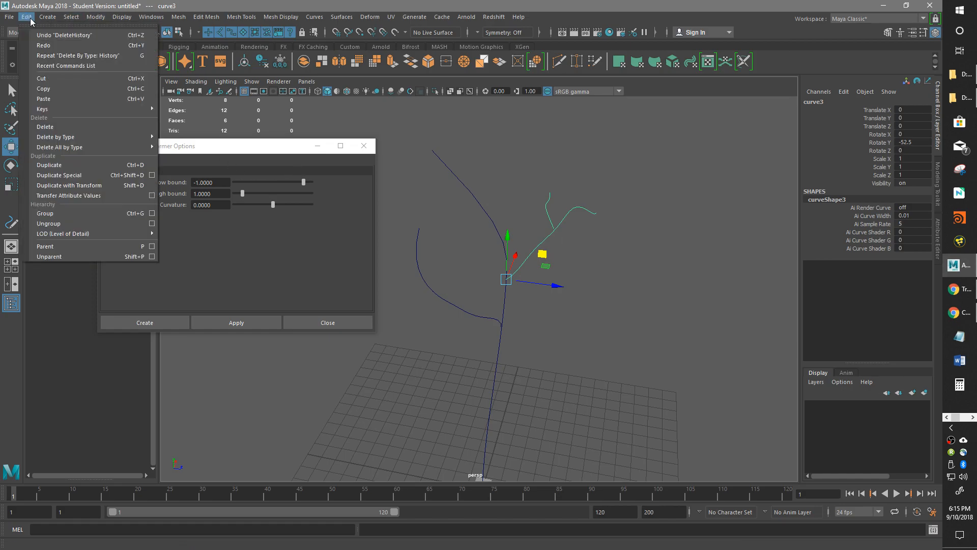
{"action": "mouse_move", "coordinate": [80, 138]}
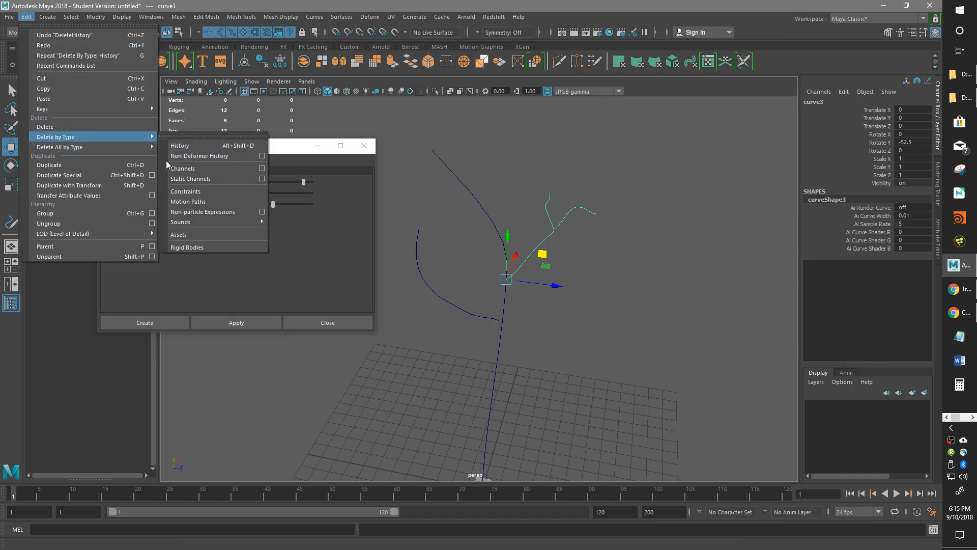
{"action": "left_click", "coordinate": [251, 146]}
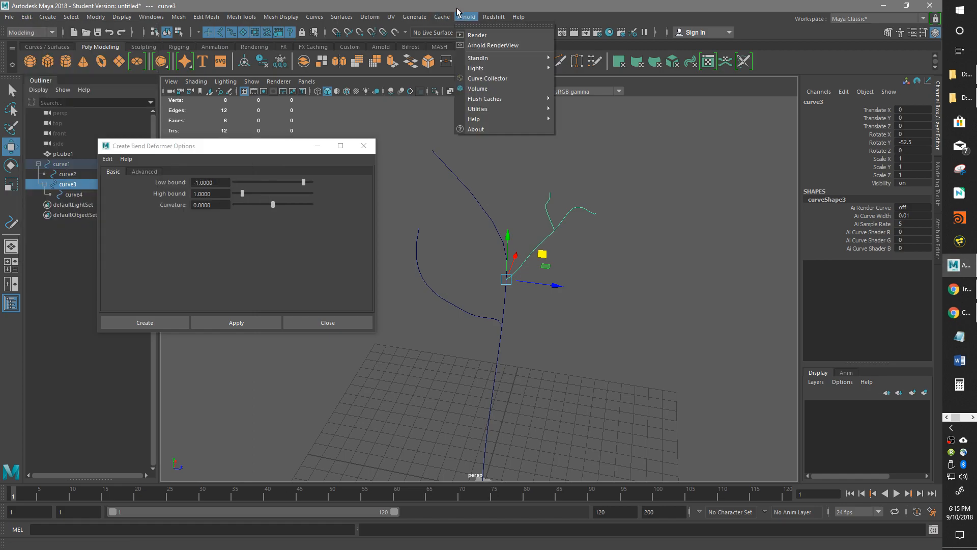
Step: Inspect the curve tree from several angles and close the bend deformer options
{"action": "left_click_drag", "start_coordinate": [621, 211], "coordinate": [643, 216], "text": "alt"}
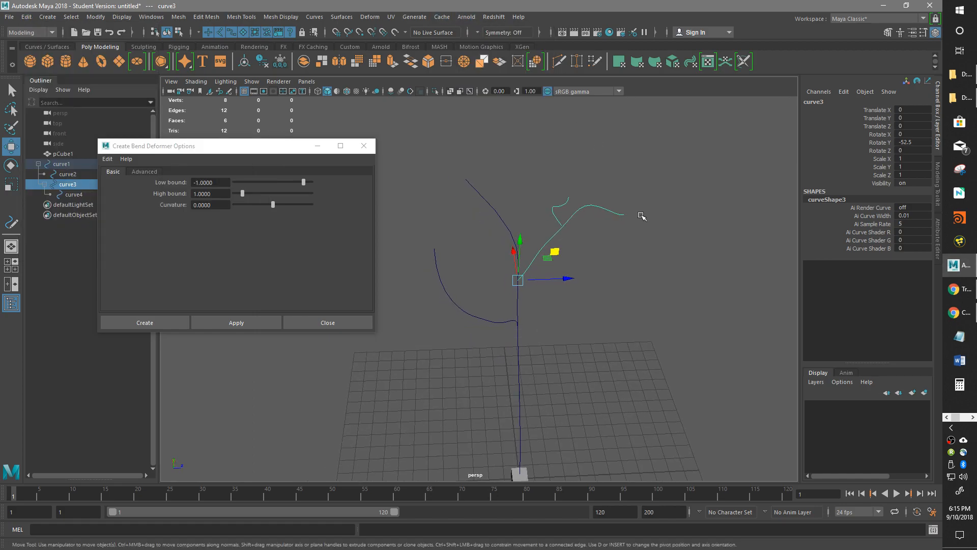
{"action": "left_click_drag", "start_coordinate": [568, 279], "coordinate": [642, 236], "text": "alt"}
{"action": "left_click_drag", "start_coordinate": [569, 235], "coordinate": [627, 269], "text": "alt"}
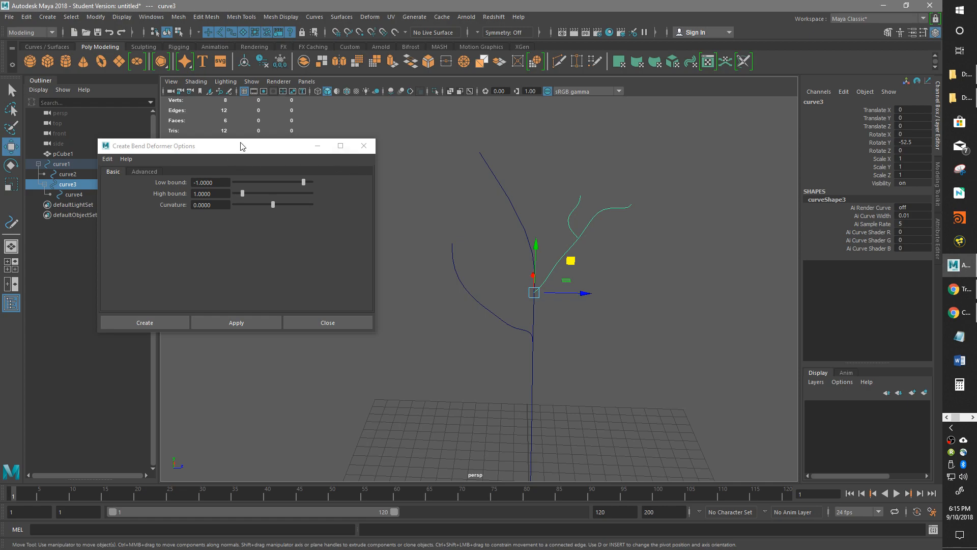
{"action": "left_click_drag", "start_coordinate": [241, 151], "coordinate": [248, 83]}
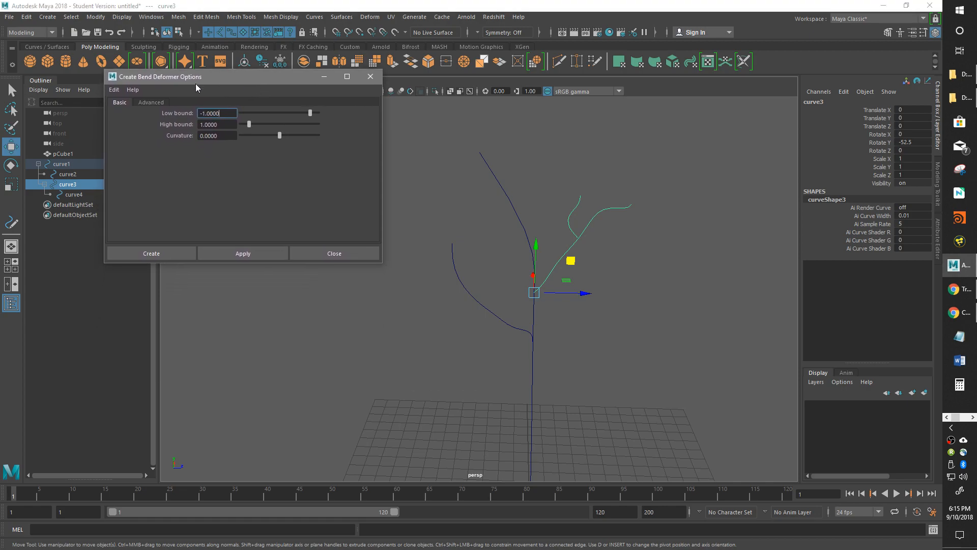
{"action": "left_click", "coordinate": [370, 76]}
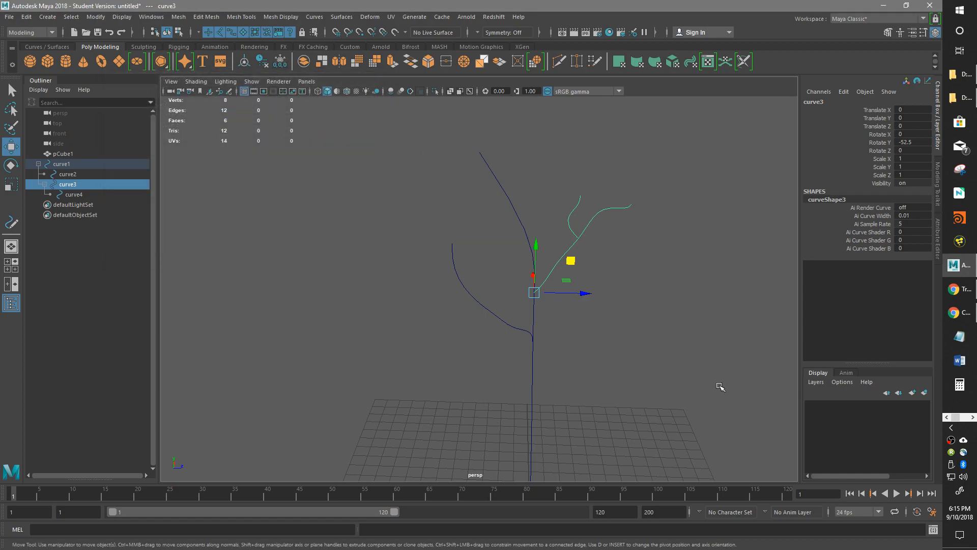
{"action": "left_click_drag", "start_coordinate": [732, 377], "coordinate": [647, 292], "text": "alt"}
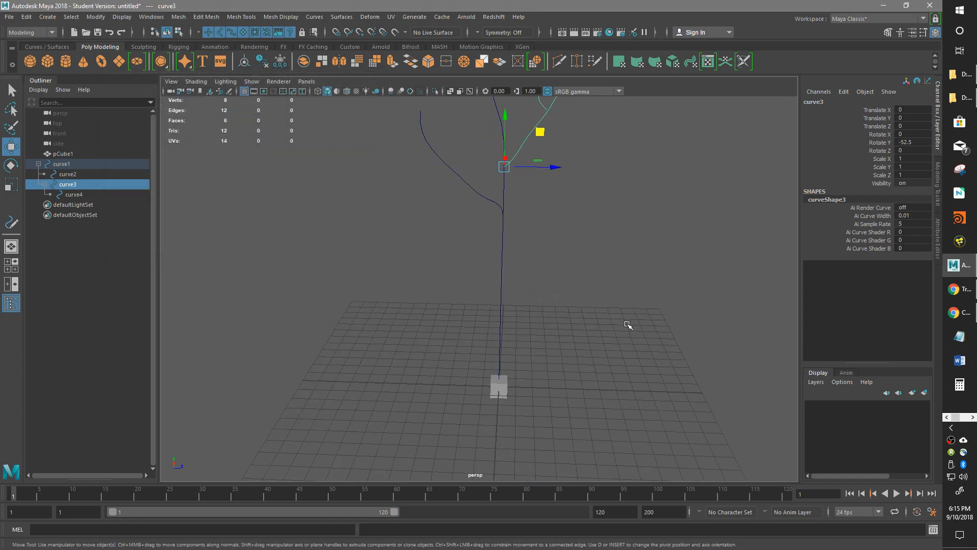
Step: Inspect the bent curve branches around the trunk from above, from the side and close up
{"action": "left_click_drag", "start_coordinate": [605, 313], "coordinate": [582, 338], "text": "alt"}
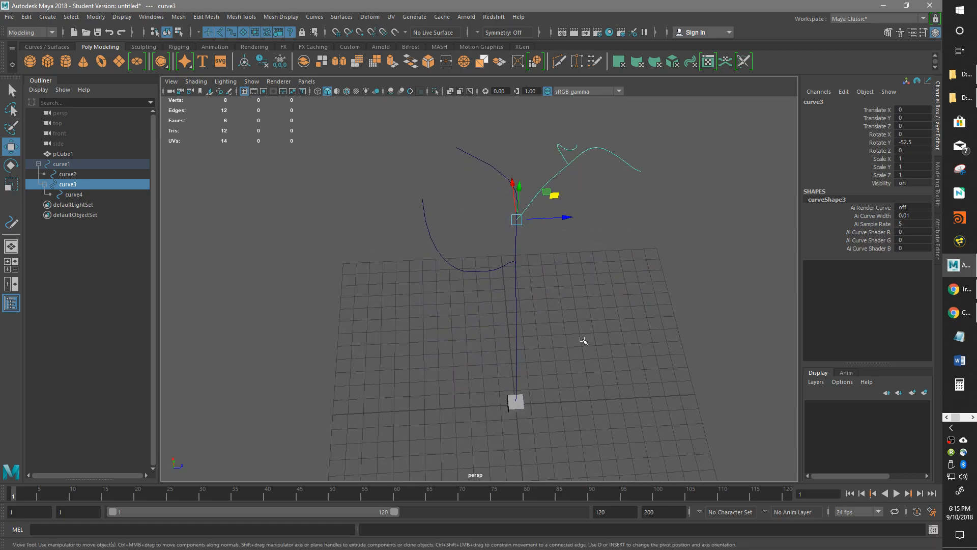
{"action": "middle_click_drag", "start_coordinate": [583, 326], "coordinate": [575, 270], "text": "alt"}
{"action": "left_click_drag", "start_coordinate": [519, 407], "coordinate": [460, 336], "text": "alt"}
{"action": "middle_click_drag", "start_coordinate": [605, 227], "coordinate": [614, 334], "text": "alt"}
{"action": "left_click_drag", "start_coordinate": [614, 334], "coordinate": [568, 254], "text": "alt"}
{"action": "right_click_drag", "start_coordinate": [568, 255], "coordinate": [628, 252], "text": "alt"}
{"action": "middle_click_drag", "start_coordinate": [690, 244], "coordinate": [653, 305], "text": "alt"}
{"action": "scroll", "coordinate": [572, 403], "scroll_direction": "down", "scroll_amount": 3}
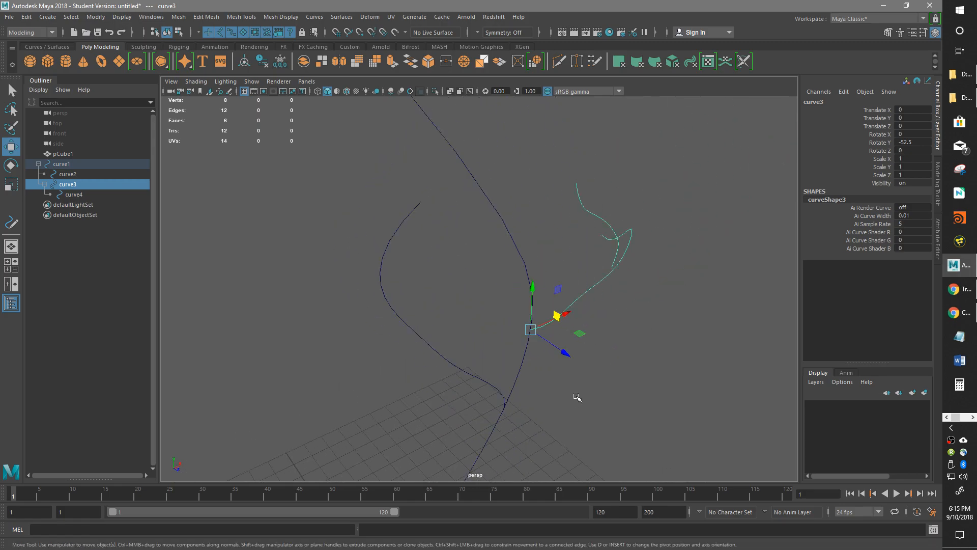
{"action": "middle_click_drag", "start_coordinate": [509, 449], "coordinate": [550, 285], "text": "alt"}
Step: Reposition the top control vertex of the trunk curve, then return to object mode and clear the selection
{"action": "left_click", "coordinate": [481, 346]}
{"action": "left_click_drag", "start_coordinate": [550, 273], "coordinate": [573, 367], "text": "alt"}
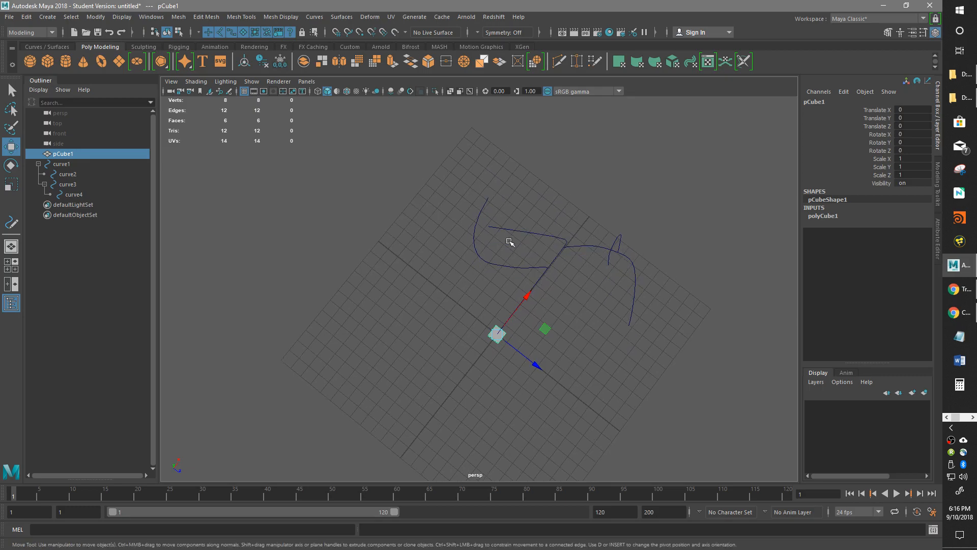
{"action": "left_click", "coordinate": [507, 231]}
{"action": "left_click", "coordinate": [507, 230]}
{"action": "right_click_drag", "start_coordinate": [507, 230], "coordinate": [448, 230]}
{"action": "left_click", "coordinate": [489, 227]}
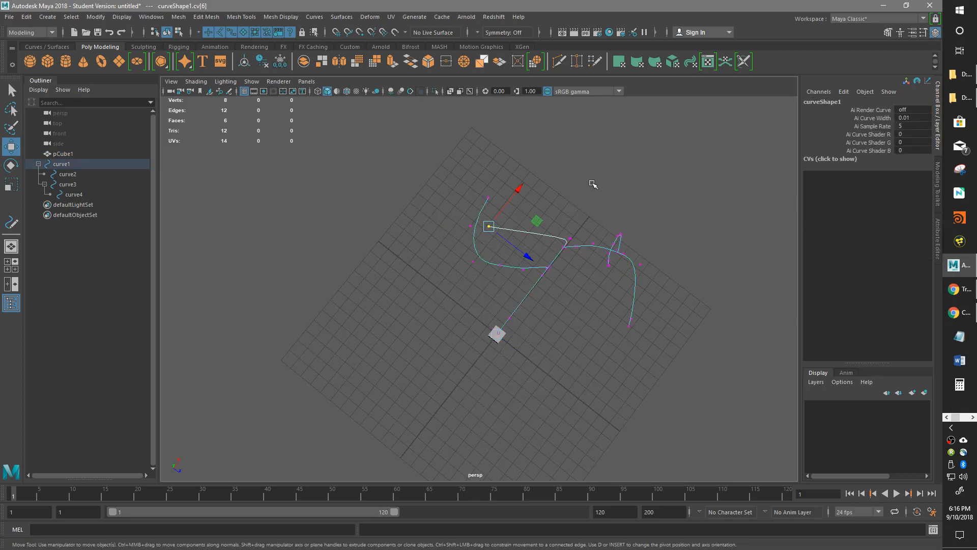
{"action": "middle_click_drag", "start_coordinate": [540, 224], "coordinate": [572, 199]}
{"action": "left_click_drag", "start_coordinate": [572, 198], "coordinate": [621, 261], "text": "alt"}
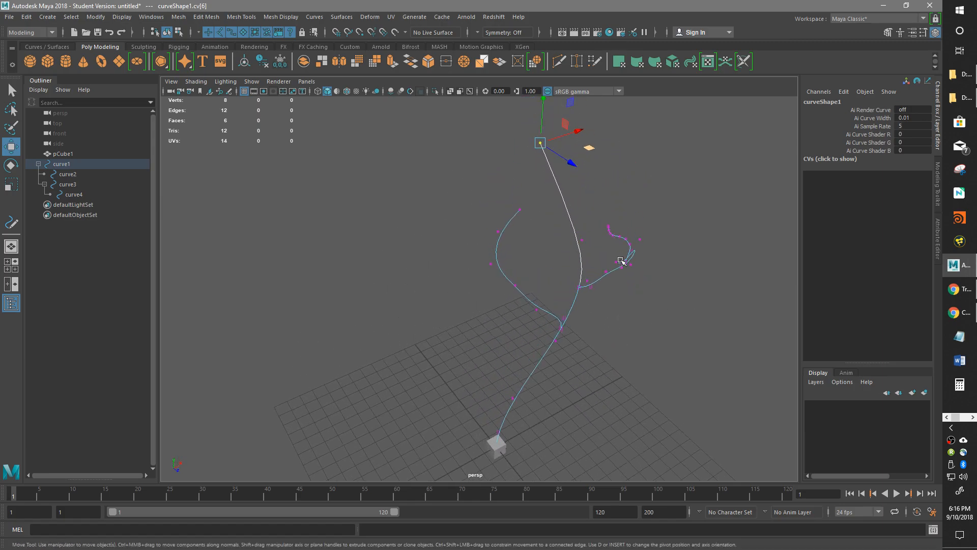
{"action": "left_click_drag", "start_coordinate": [590, 313], "coordinate": [552, 238], "text": "alt"}
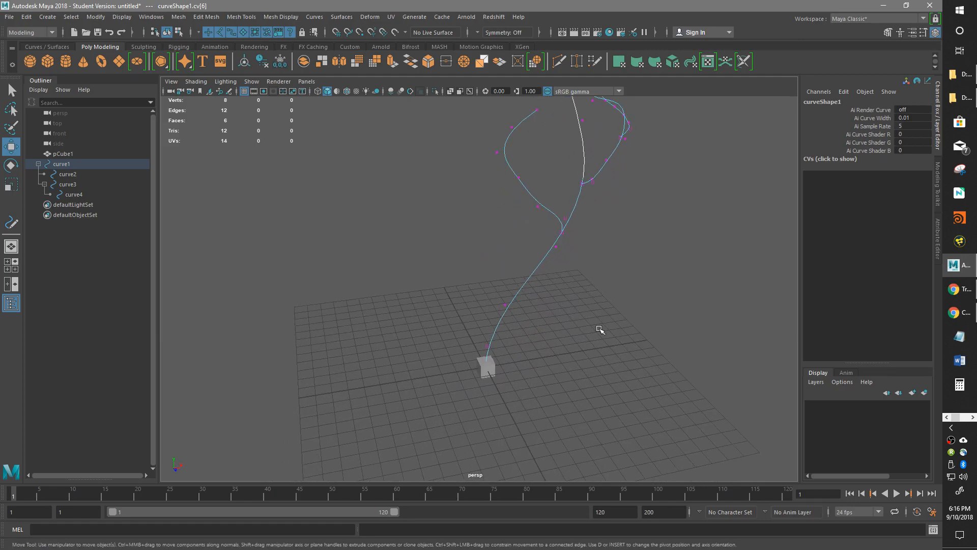
{"action": "right_click_drag", "start_coordinate": [526, 277], "coordinate": [560, 261]}
{"action": "left_click", "coordinate": [554, 364]}
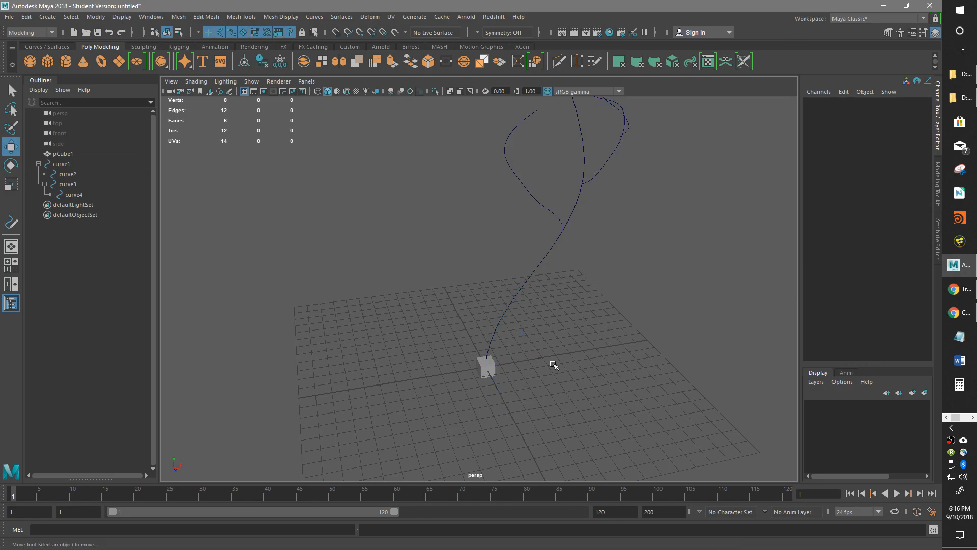
Step: Extrude the cube's top face along the trunk curve
{"action": "left_click", "coordinate": [496, 366]}
{"action": "right_click_drag", "start_coordinate": [492, 374], "coordinate": [492, 274]}
{"action": "left_click", "coordinate": [490, 363]}
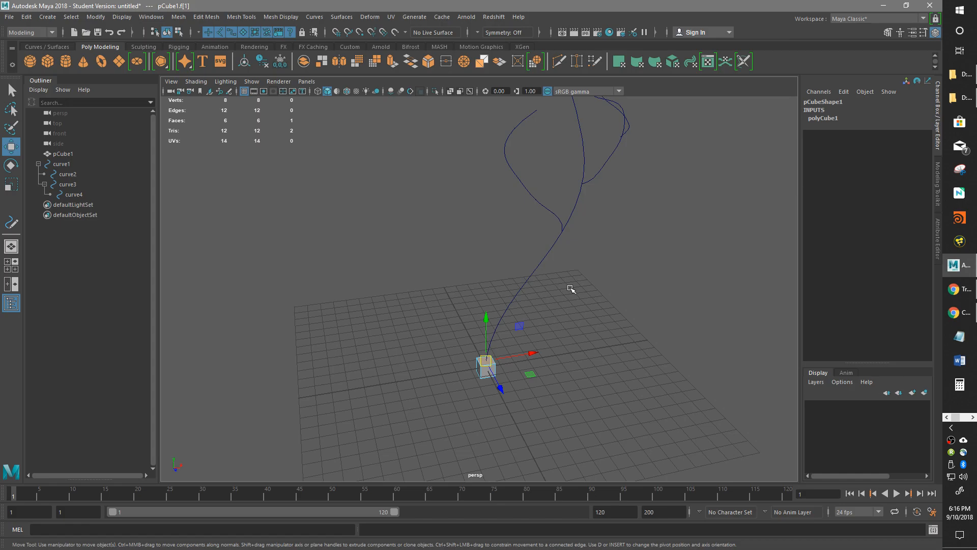
{"action": "left_click", "coordinate": [548, 253]}
{"action": "mouse_move", "coordinate": [564, 260]}
{"action": "left_mouse_down", "text": "alt"}
{"action": "mouse_move", "coordinate": [578, 315]}
{"action": "mouse_move", "coordinate": [557, 275]}
{"action": "left_mouse_up", "text": "alt"}
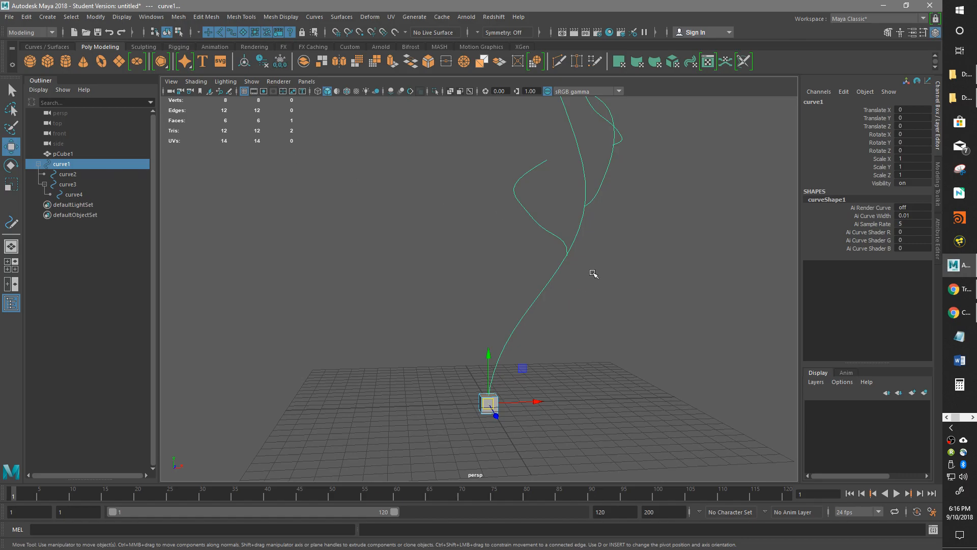
{"action": "middle_click_drag", "start_coordinate": [624, 299], "coordinate": [595, 318], "text": "alt"}
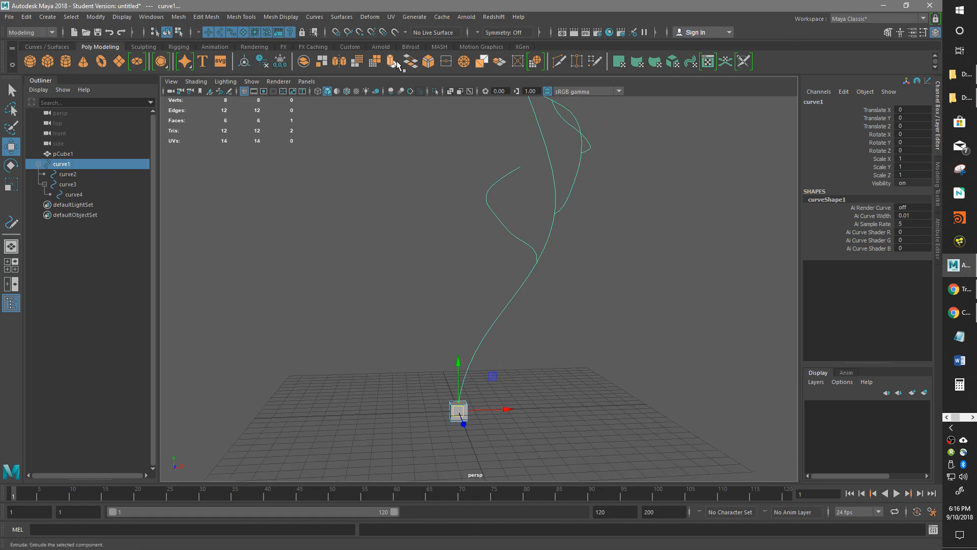
{"action": "left_click", "coordinate": [206, 16]}
{"action": "left_click", "coordinate": [219, 114]}
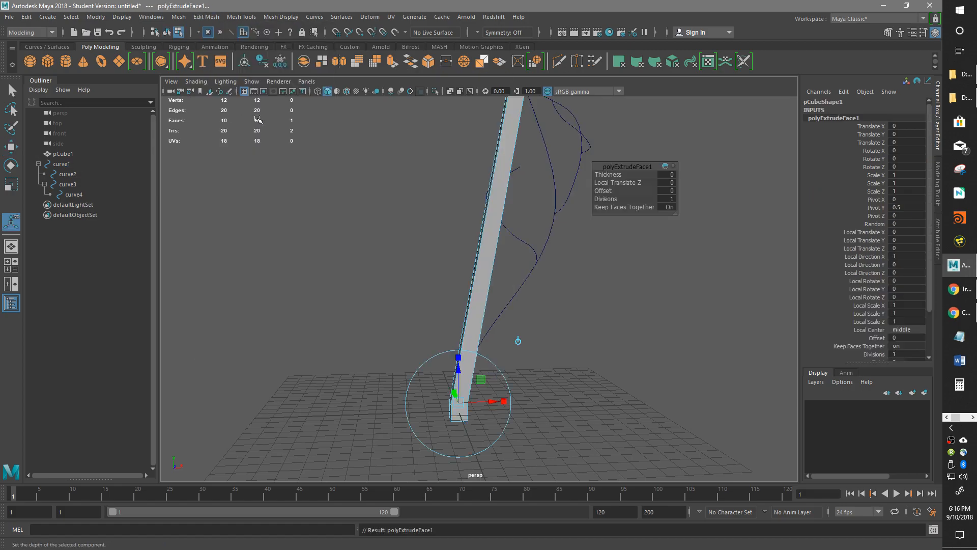
Step: Set the extrusion's Divisions to 13 so the mesh follows the trunk curve
{"action": "middle_click_drag", "start_coordinate": [678, 272], "coordinate": [649, 386], "text": "alt"}
{"action": "left_click_drag", "start_coordinate": [648, 385], "coordinate": [636, 305], "text": "alt"}
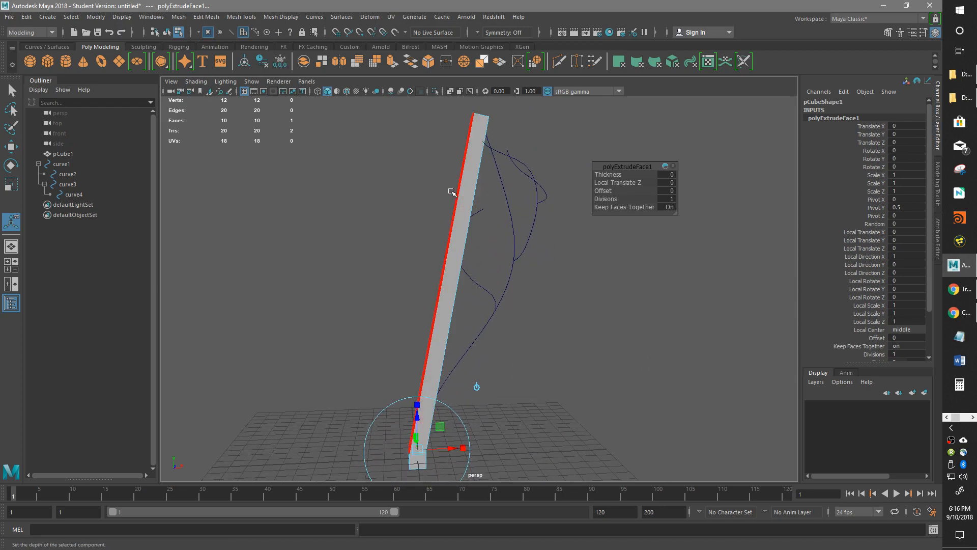
{"action": "left_click_drag", "start_coordinate": [598, 201], "coordinate": [664, 214]}
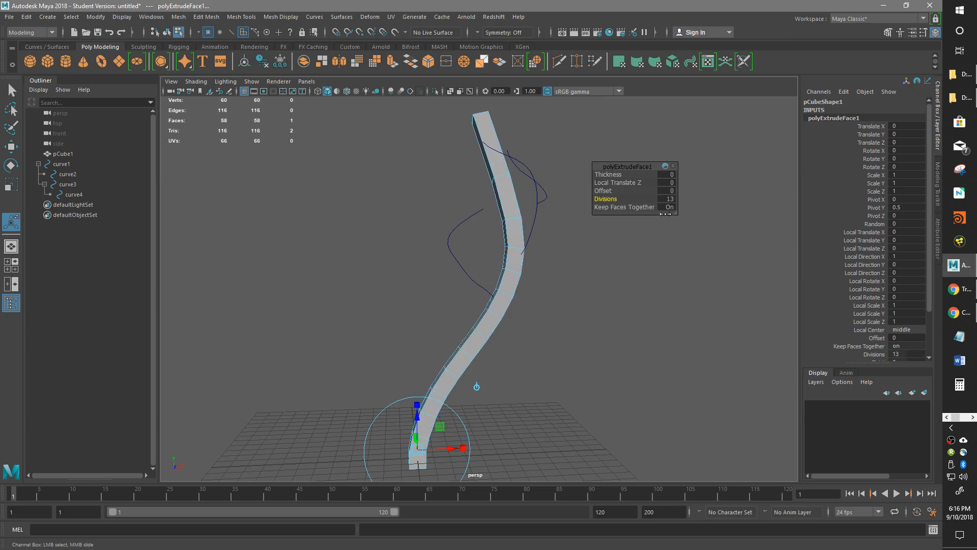
{"action": "mouse_move", "coordinate": [542, 308]}
{"action": "left_mouse_down", "text": "alt"}
{"action": "mouse_move", "coordinate": [630, 306]}
{"action": "mouse_move", "coordinate": [525, 330]}
{"action": "mouse_move", "coordinate": [535, 310]}
{"action": "left_mouse_up", "text": "alt"}
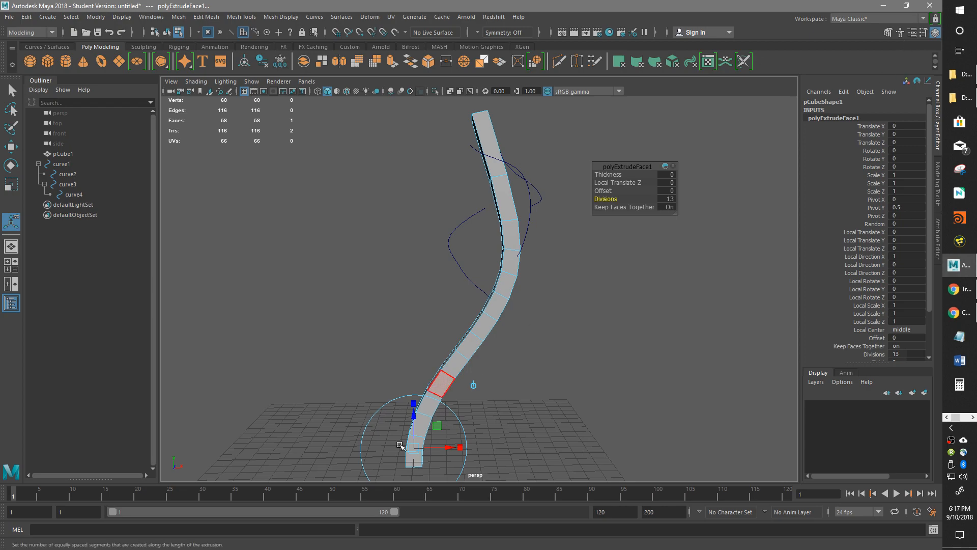
{"action": "left_click_drag", "start_coordinate": [488, 421], "coordinate": [598, 363], "text": "alt"}
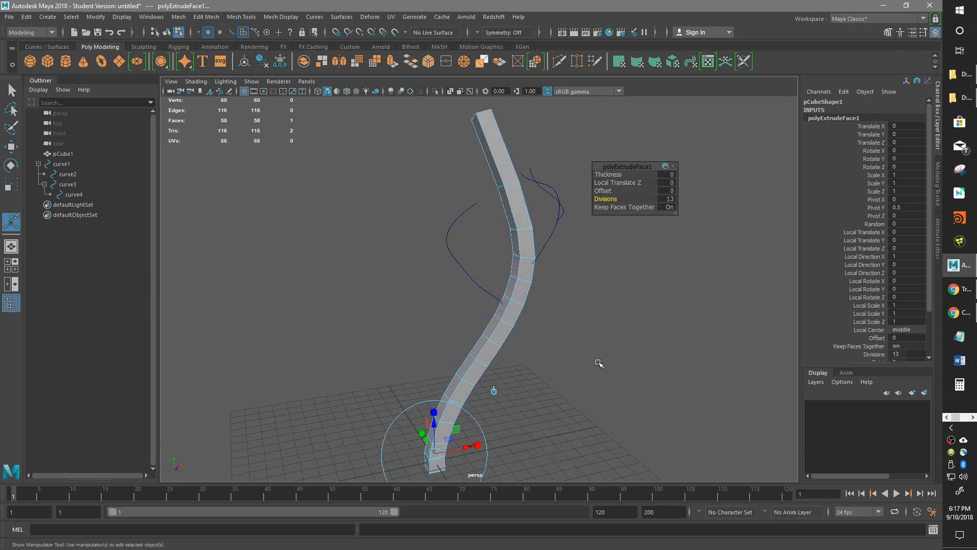
{"action": "left_click_drag", "start_coordinate": [528, 414], "coordinate": [508, 392], "text": "alt"}
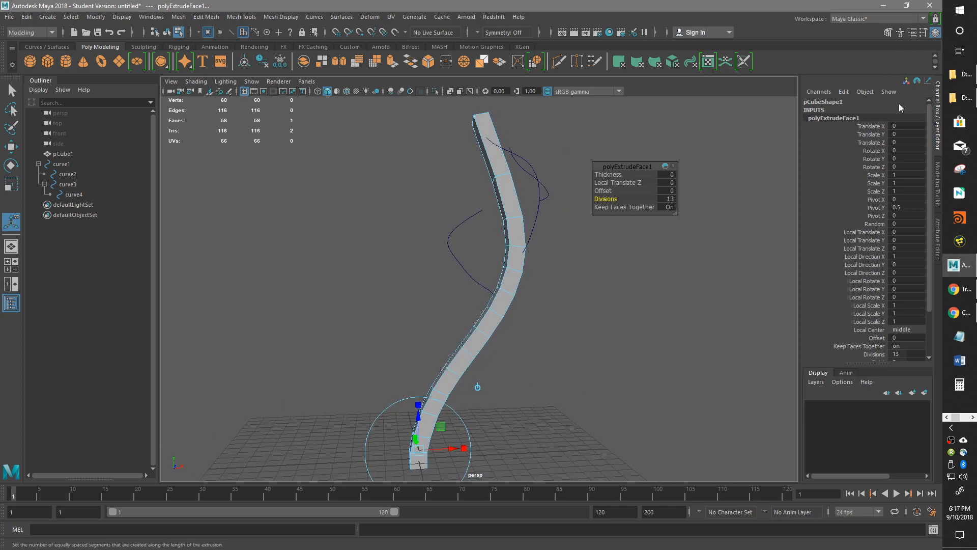
{"action": "left_click_drag", "start_coordinate": [529, 337], "coordinate": [545, 323], "text": "alt"}
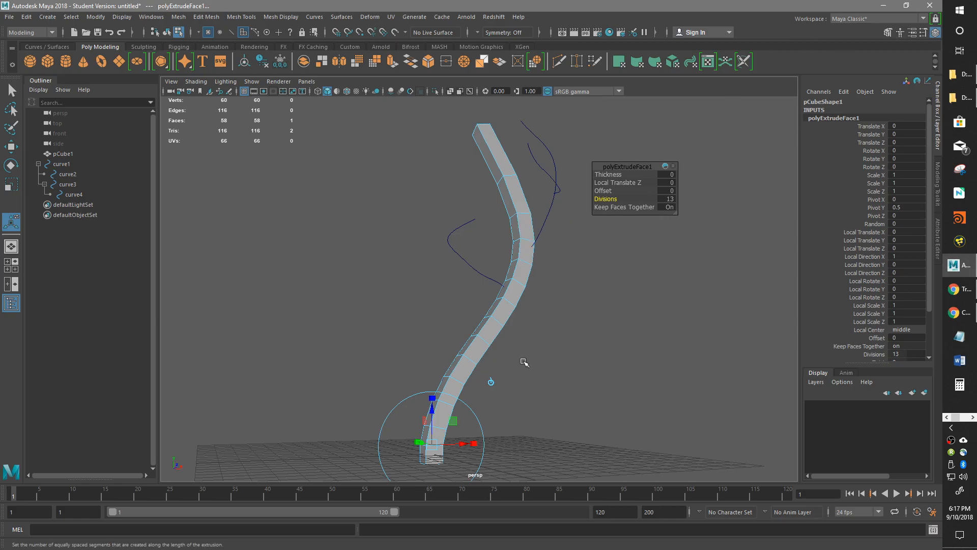
Step: Shape the extrusion's taper curve to 0.100 at its end, with an added point at position 0.191 and value 0.660, using Linear interpolation
{"action": "left_click", "coordinate": [912, 34]}
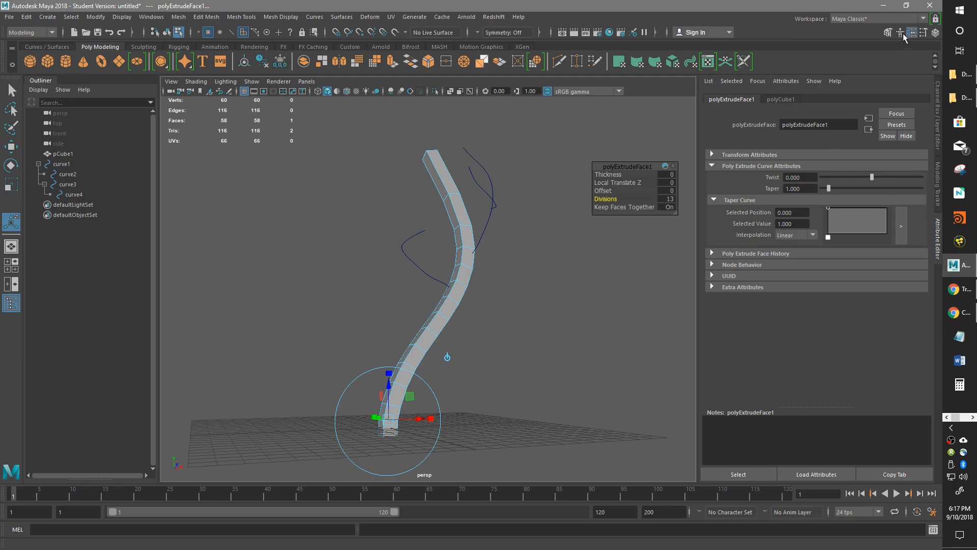
{"action": "key", "text": "ctrl+a"}
{"action": "key", "text": "ctrl+a"}
{"action": "left_click_drag", "start_coordinate": [885, 208], "coordinate": [889, 234]}
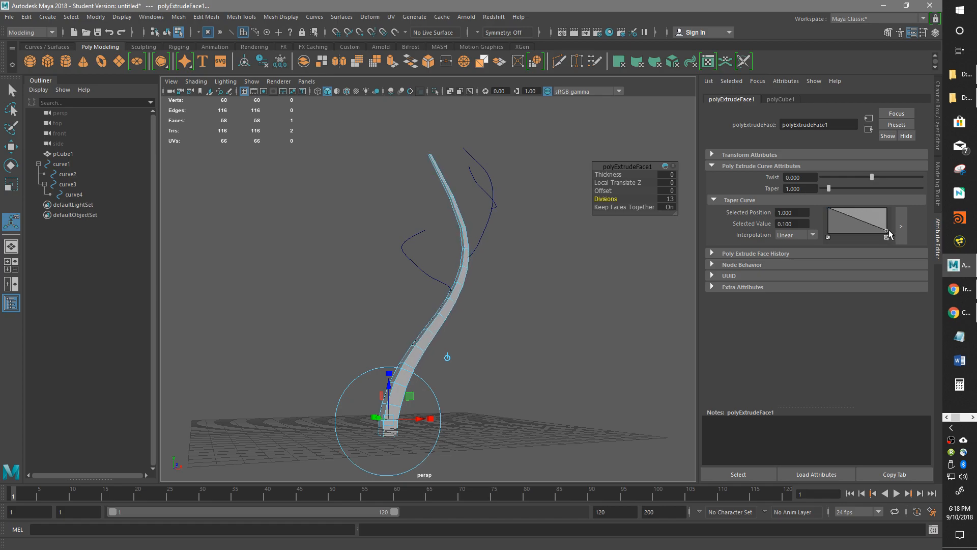
{"action": "left_click_drag", "start_coordinate": [829, 207], "coordinate": [825, 214]}
{"action": "left_click_drag", "start_coordinate": [824, 211], "coordinate": [823, 207]}
{"action": "mouse_move", "coordinate": [850, 213]}
{"action": "left_mouse_down"}
{"action": "mouse_move", "coordinate": [854, 227]}
{"action": "mouse_move", "coordinate": [838, 216]}
{"action": "left_mouse_up"}
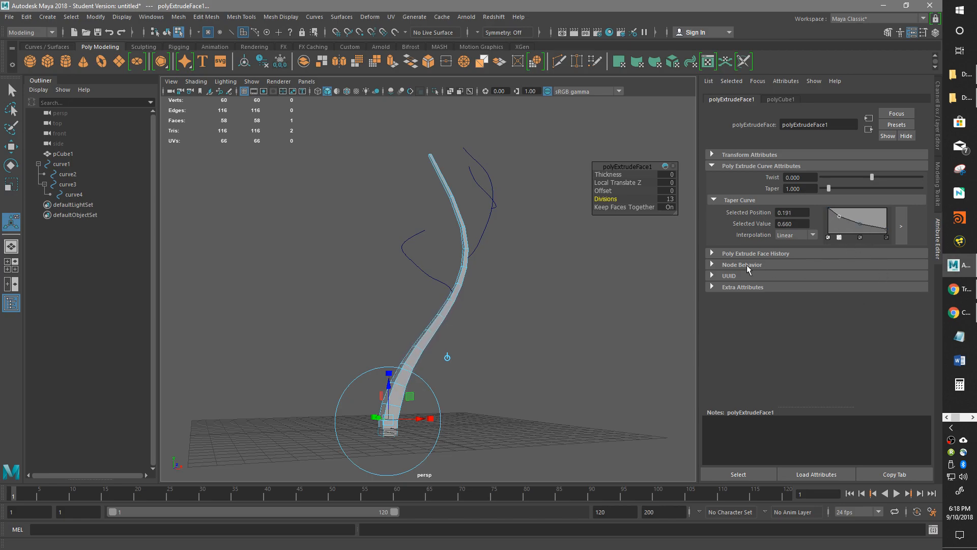
{"action": "left_click", "coordinate": [798, 235]}
{"action": "left_click", "coordinate": [805, 237]}
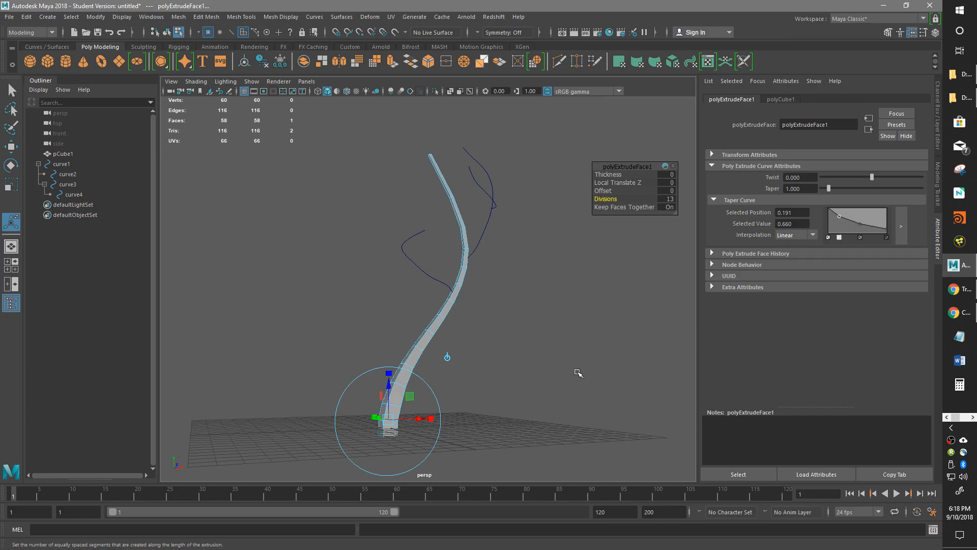
Step: Set the extrusion's Twist to -98.351 and Taper to 1.160, and leave the extrude manipulator
{"action": "left_click_drag", "start_coordinate": [873, 181], "coordinate": [895, 182]}
{"action": "left_click_drag", "start_coordinate": [624, 282], "coordinate": [709, 273], "text": "alt"}
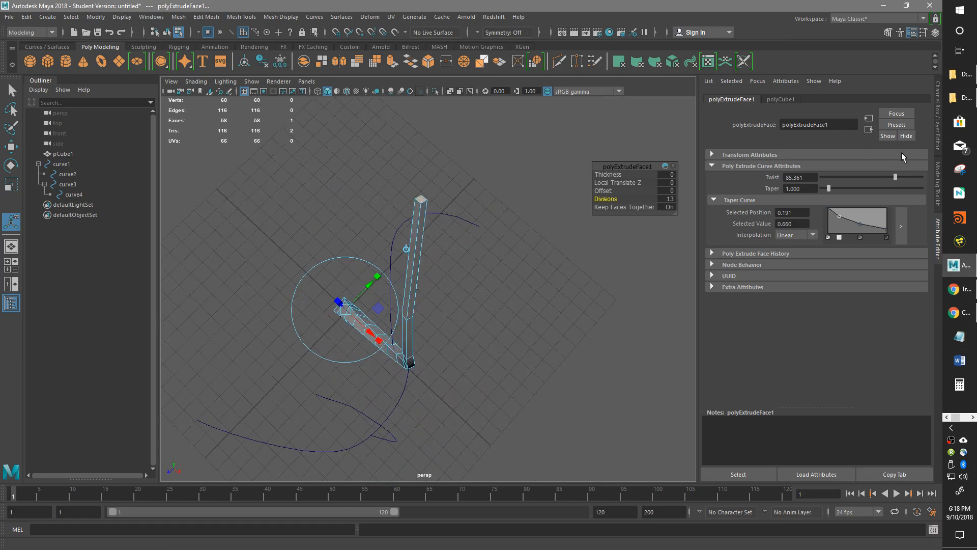
{"action": "left_click_drag", "start_coordinate": [895, 177], "coordinate": [829, 188]}
{"action": "left_click_drag", "start_coordinate": [577, 351], "coordinate": [575, 271], "text": "alt"}
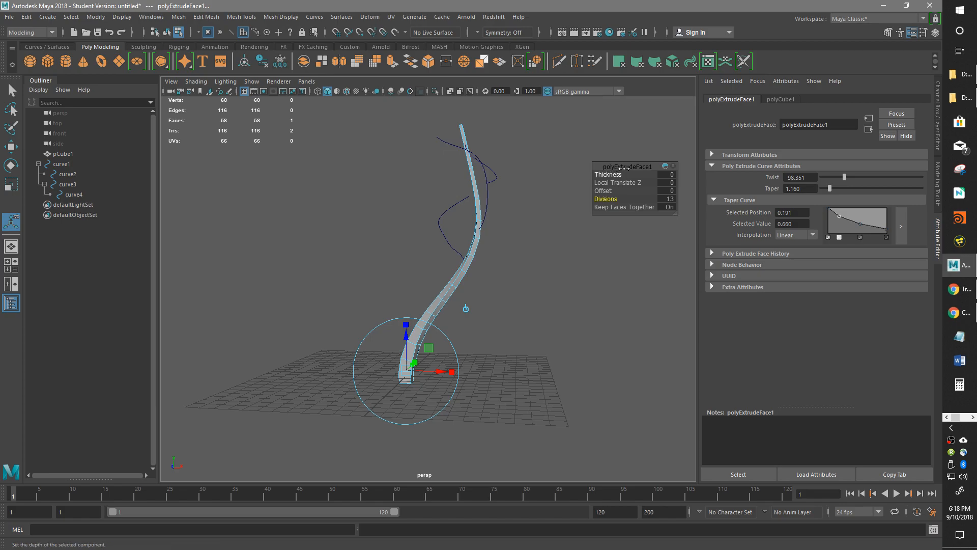
{"action": "left_click_drag", "start_coordinate": [625, 167], "coordinate": [610, 158]}
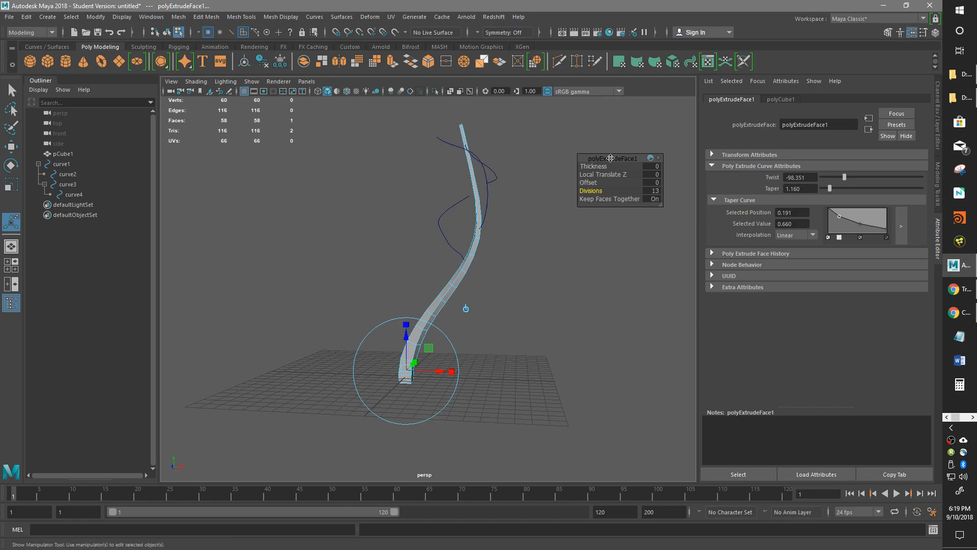
{"action": "key", "text": "q"}
Step: Delete the bottom face at the base of the extruded trunk
{"action": "left_click_drag", "start_coordinate": [592, 260], "coordinate": [668, 256], "text": "alt"}
{"action": "left_click_drag", "start_coordinate": [574, 306], "coordinate": [491, 290], "text": "alt"}
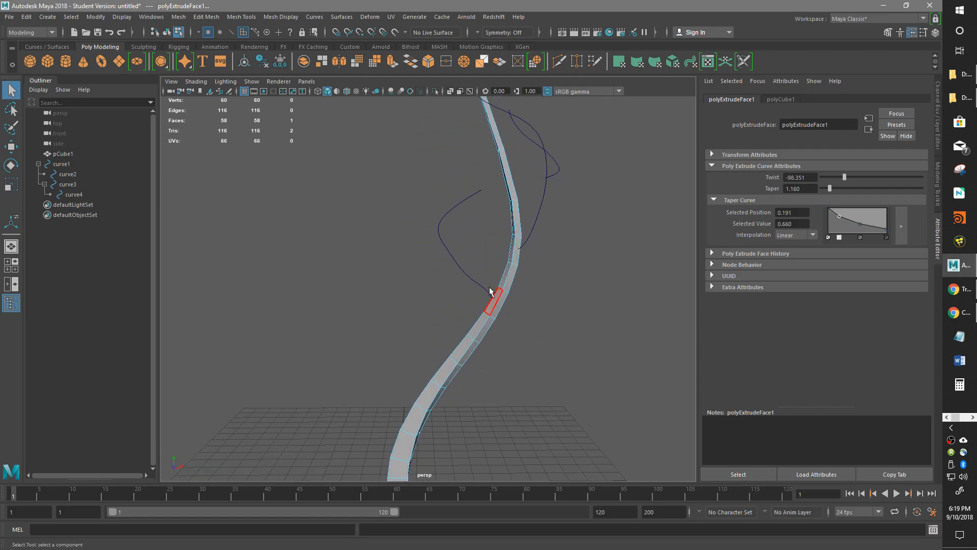
{"action": "scroll", "coordinate": [507, 274], "scroll_direction": "up", "scroll_amount": 7}
{"action": "middle_click_drag", "start_coordinate": [613, 300], "coordinate": [478, 337], "text": "alt"}
{"action": "mouse_move", "coordinate": [477, 337]}
{"action": "left_mouse_down", "text": "alt"}
{"action": "mouse_move", "coordinate": [541, 308]}
{"action": "mouse_move", "coordinate": [523, 300]}
{"action": "mouse_move", "coordinate": [485, 322]}
{"action": "left_mouse_up", "text": "alt"}
{"action": "scroll", "coordinate": [524, 301], "scroll_direction": "down", "scroll_amount": 8}
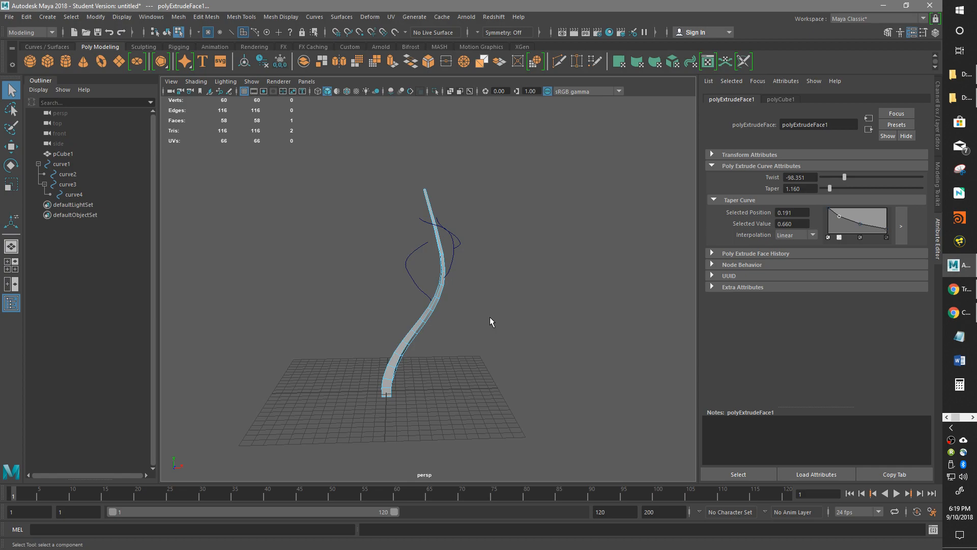
{"action": "left_click_drag", "start_coordinate": [486, 315], "coordinate": [521, 285], "text": "alt"}
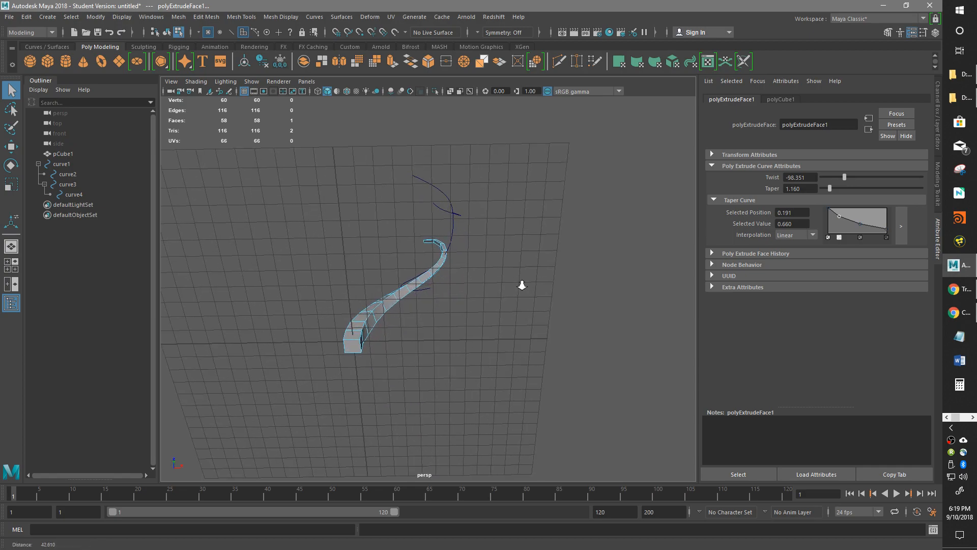
{"action": "left_click", "coordinate": [349, 351]}
{"action": "key", "text": "Delete"}
Step: Examine the extruded trunk mesh and where the branch curves meet it, from base to tip
{"action": "left_click_drag", "start_coordinate": [445, 378], "coordinate": [465, 348], "text": "alt"}
{"action": "scroll", "coordinate": [449, 350], "scroll_direction": "up", "scroll_amount": 5}
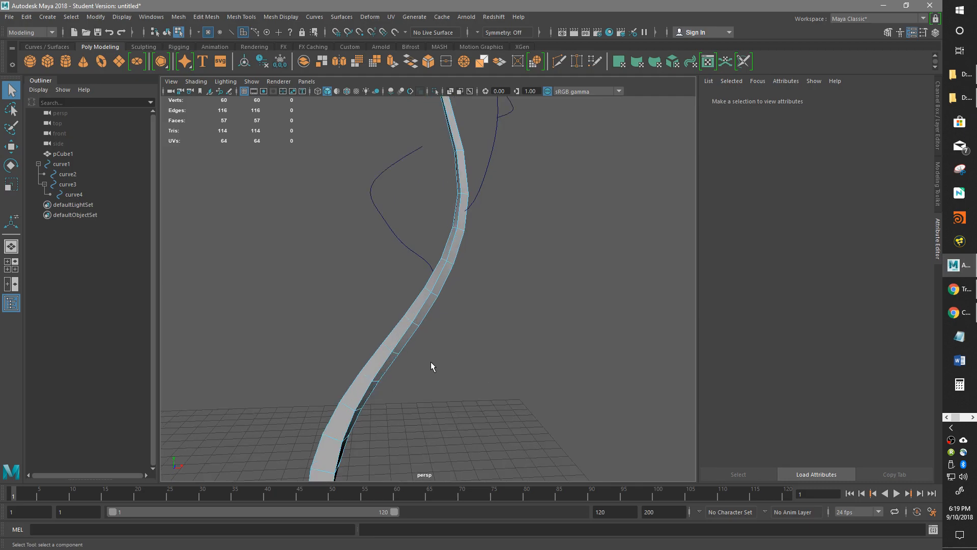
{"action": "middle_click_drag", "start_coordinate": [446, 357], "coordinate": [479, 257], "text": "alt"}
{"action": "left_click_drag", "start_coordinate": [479, 257], "coordinate": [486, 236], "text": "alt"}
{"action": "middle_click_drag", "start_coordinate": [487, 236], "coordinate": [452, 353], "text": "alt"}
{"action": "left_click_drag", "start_coordinate": [453, 355], "coordinate": [462, 369], "text": "alt"}
{"action": "right_click_drag", "start_coordinate": [463, 369], "coordinate": [429, 385], "text": "alt"}
{"action": "left_click_drag", "start_coordinate": [429, 385], "coordinate": [477, 343], "text": "alt"}
{"action": "right_click_drag", "start_coordinate": [477, 342], "coordinate": [413, 385], "text": "alt"}
{"action": "left_click_drag", "start_coordinate": [413, 385], "coordinate": [410, 376], "text": "alt"}
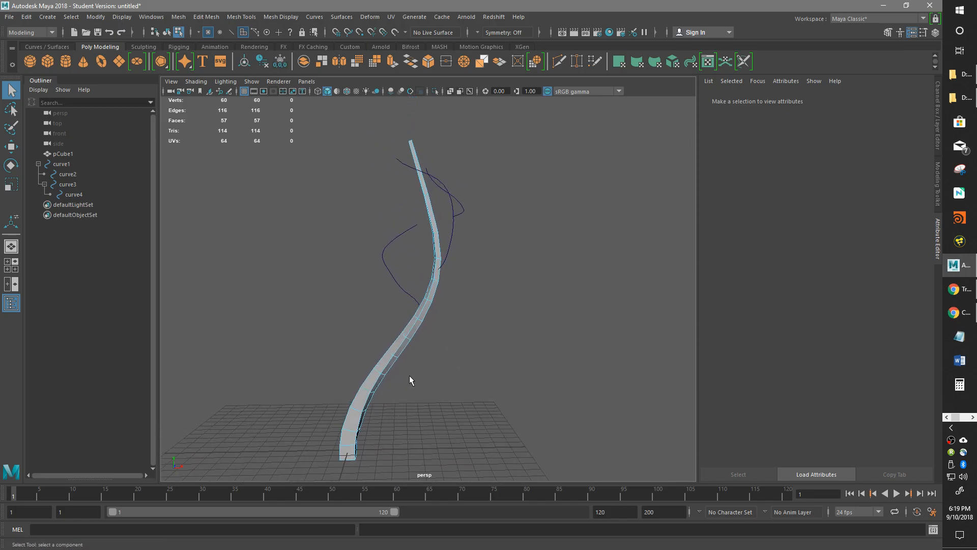
{"action": "left_click", "coordinate": [708, 61]}
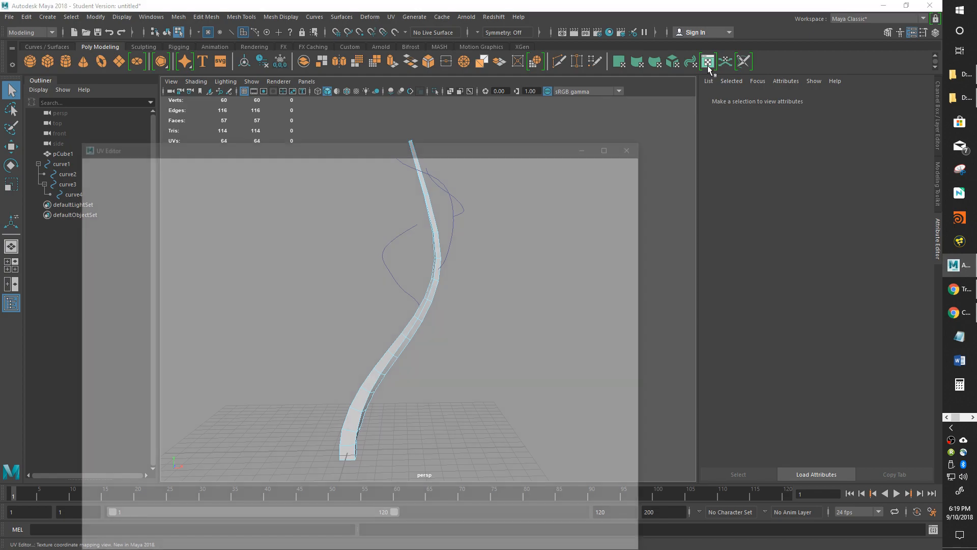
{"action": "left_click_drag", "start_coordinate": [522, 158], "coordinate": [529, 90]}
{"action": "left_click", "coordinate": [796, 81]}
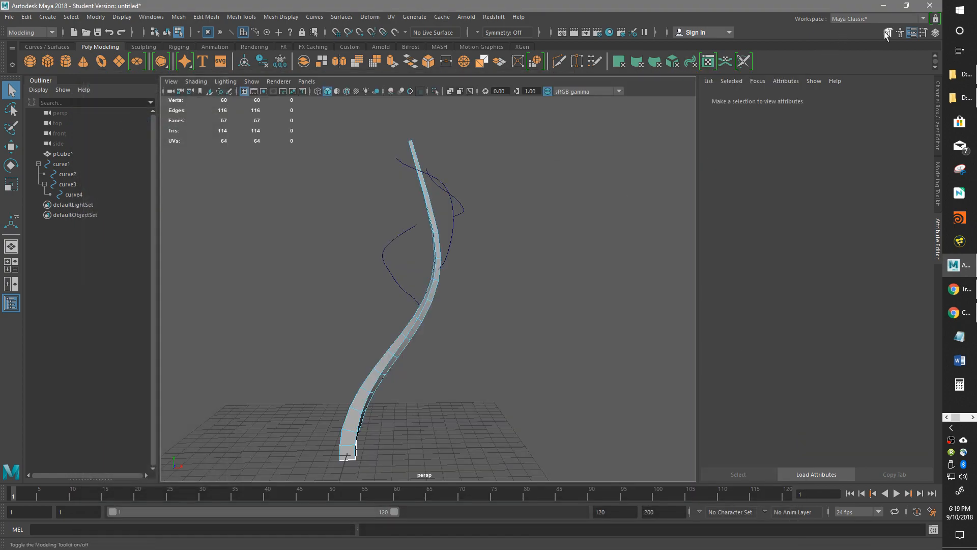
Step: Switch to the UV Editing workspace, widen the 3D view and frame the trunk's UV layout in the UV Editor
{"action": "left_click", "coordinate": [923, 18]}
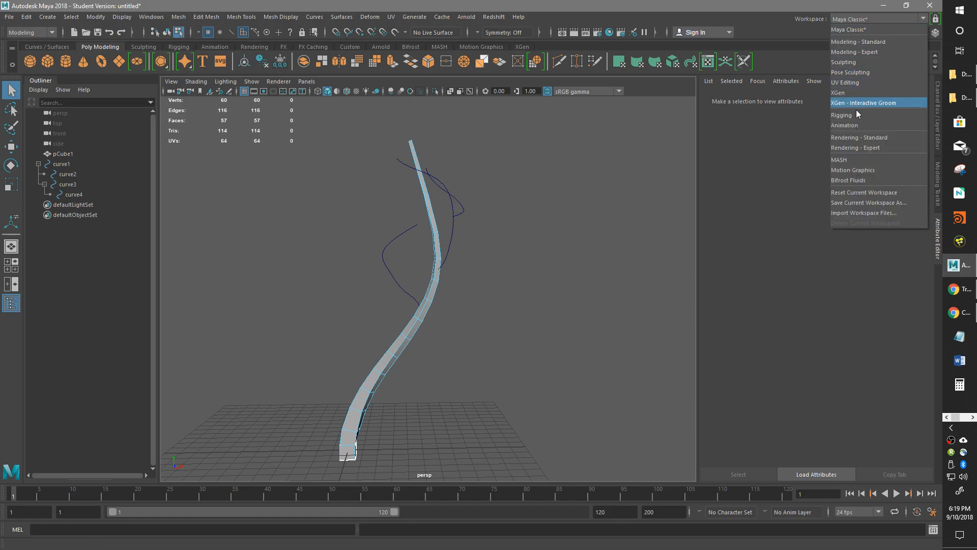
{"action": "left_click", "coordinate": [856, 83]}
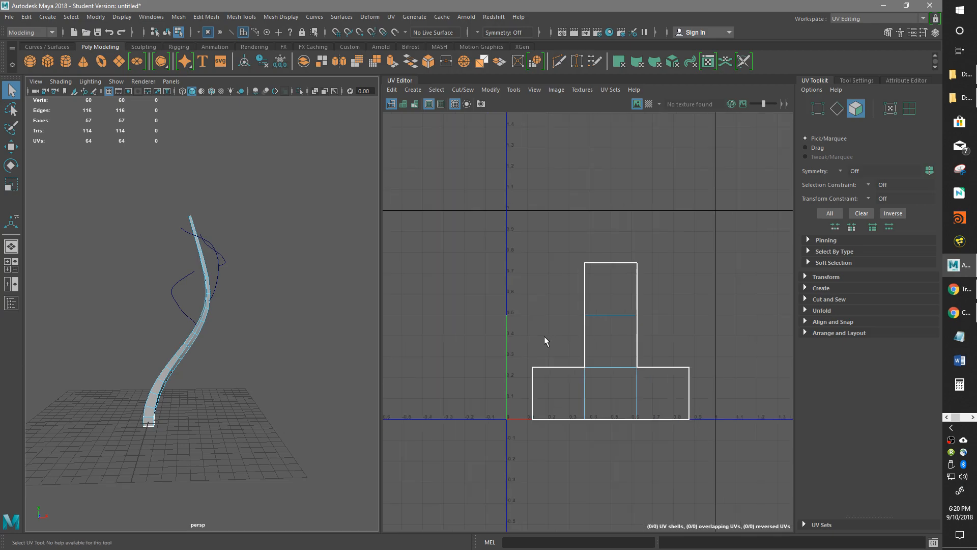
{"action": "left_click_drag", "start_coordinate": [382, 378], "coordinate": [390, 379]}
{"action": "left_click", "coordinate": [627, 374]}
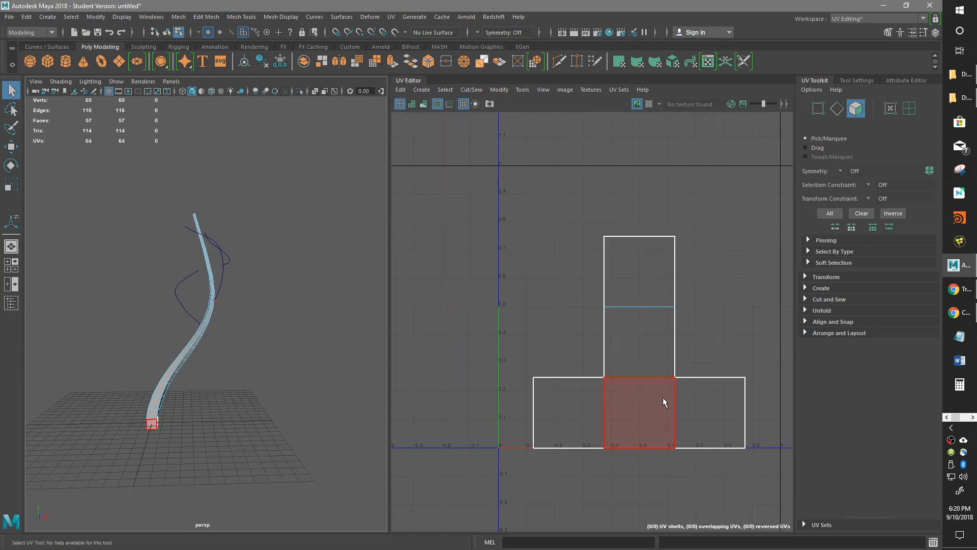
{"action": "middle_click_drag", "start_coordinate": [716, 391], "coordinate": [668, 352], "text": "alt"}
{"action": "scroll", "coordinate": [669, 352], "scroll_direction": "down", "scroll_amount": 2}
{"action": "scroll", "coordinate": [668, 352], "scroll_direction": "up", "scroll_amount": 2}
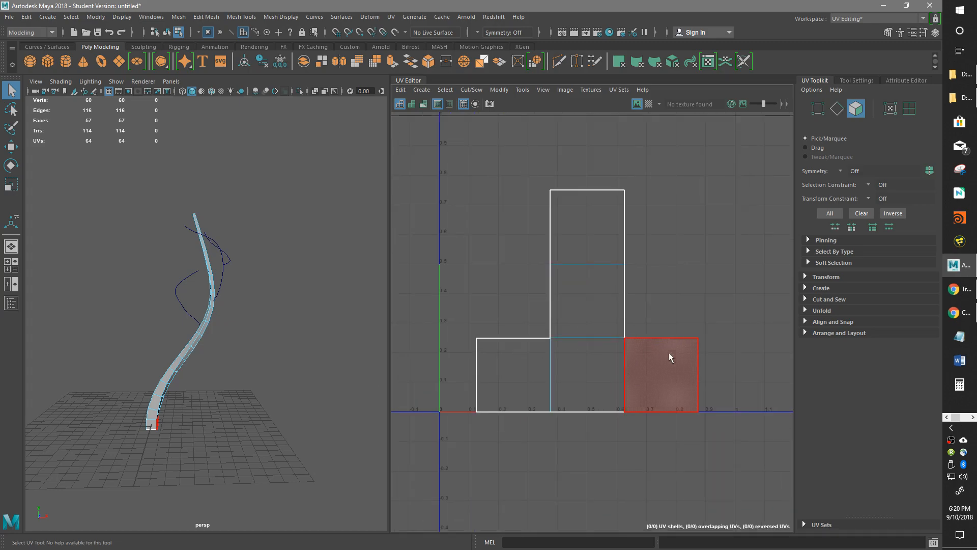
Step: Switch to UV selection and select groups of UVs along the trunk's middle in the 3D view to compare them with the layout
{"action": "middle_click_drag", "start_coordinate": [459, 406], "coordinate": [460, 435], "text": "alt"}
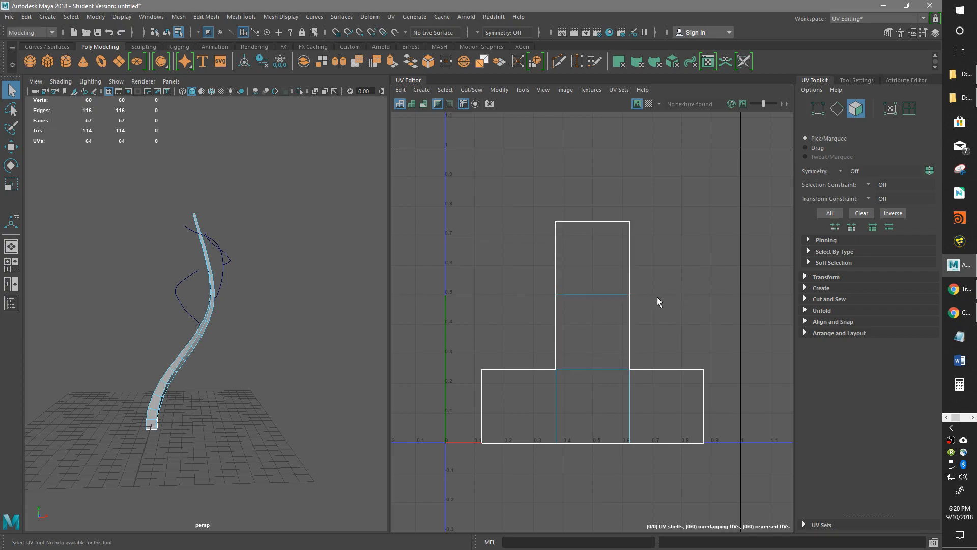
{"action": "right_click", "coordinate": [599, 316]}
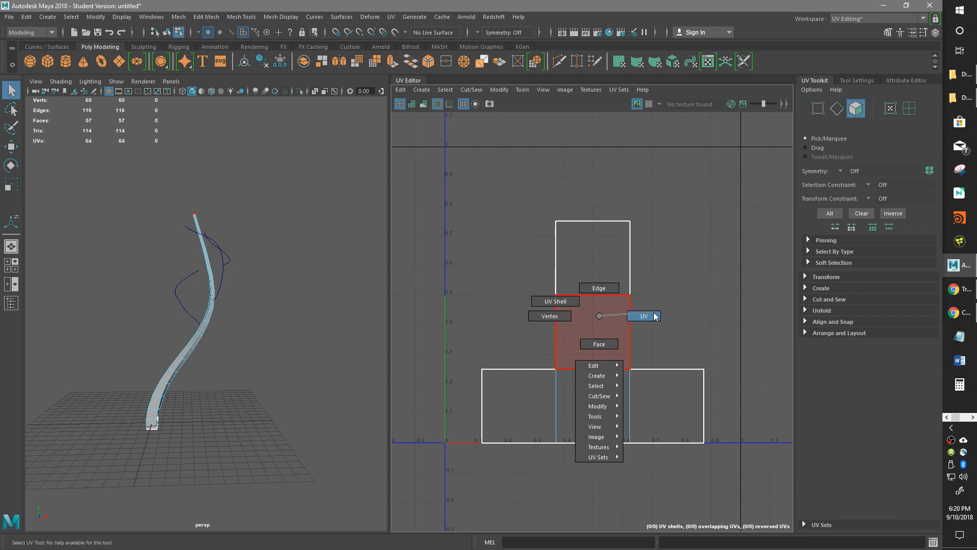
{"action": "right_click_drag", "start_coordinate": [653, 319], "coordinate": [652, 320]}
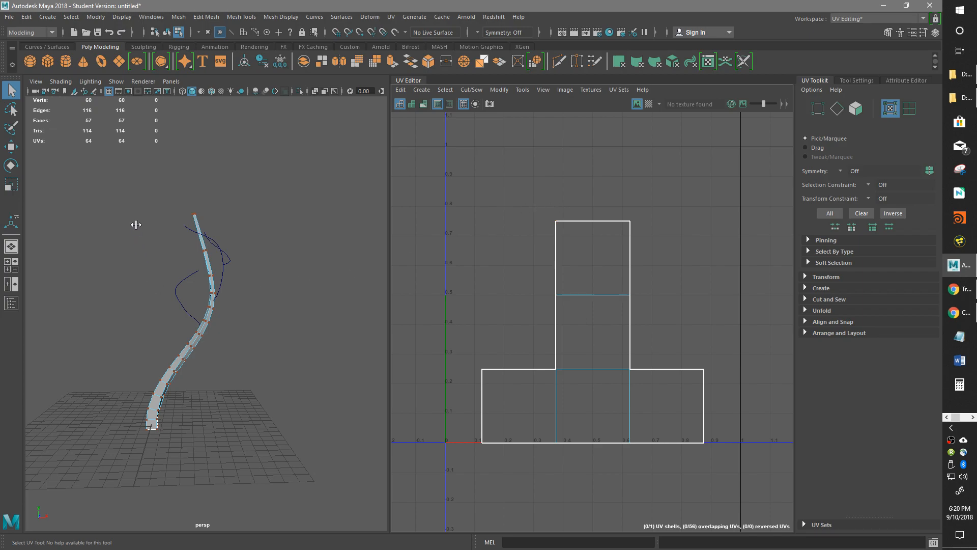
{"action": "right_click_drag", "start_coordinate": [198, 437], "coordinate": [224, 372], "text": "alt"}
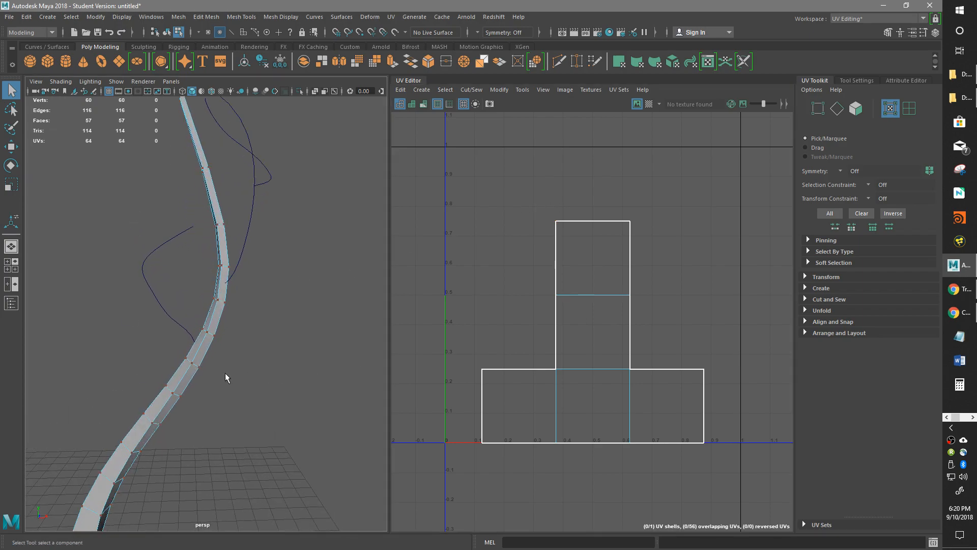
{"action": "left_click_drag", "start_coordinate": [132, 326], "coordinate": [213, 383]}
{"action": "left_click_drag", "start_coordinate": [295, 411], "coordinate": [294, 438], "text": "alt"}
{"action": "left_click_drag", "start_coordinate": [251, 389], "coordinate": [164, 319], "text": "shift"}
{"action": "left_click_drag", "start_coordinate": [258, 414], "coordinate": [149, 315], "text": "shift"}
{"action": "left_click_drag", "start_coordinate": [212, 354], "coordinate": [251, 380], "text": "alt"}
{"action": "left_click_drag", "start_coordinate": [255, 415], "coordinate": [164, 353], "text": "shift"}
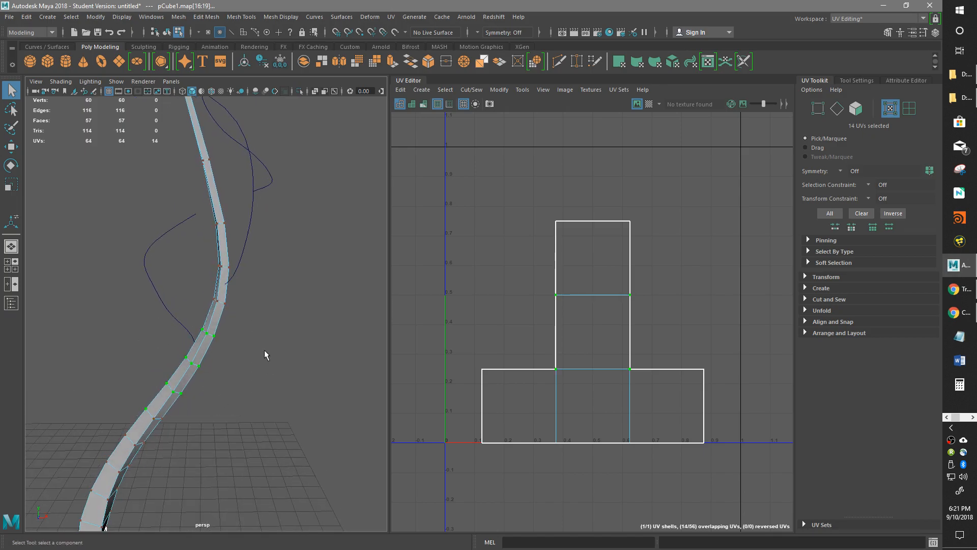
Step: Select all the trunk's UVs in the UV Editor and turn off the thick texture border display
{"action": "left_click_drag", "start_coordinate": [493, 182], "coordinate": [710, 468]}
{"action": "mouse_move", "coordinate": [666, 399]}
{"action": "right_mouse_down"}
{"action": "mouse_move", "coordinate": [675, 420]}
{"action": "mouse_move", "coordinate": [676, 380]}
{"action": "mouse_move", "coordinate": [664, 400]}
{"action": "right_mouse_up"}
{"action": "left_click", "coordinate": [437, 104]}
{"action": "middle_click_drag", "start_coordinate": [614, 423], "coordinate": [614, 386], "text": "alt"}
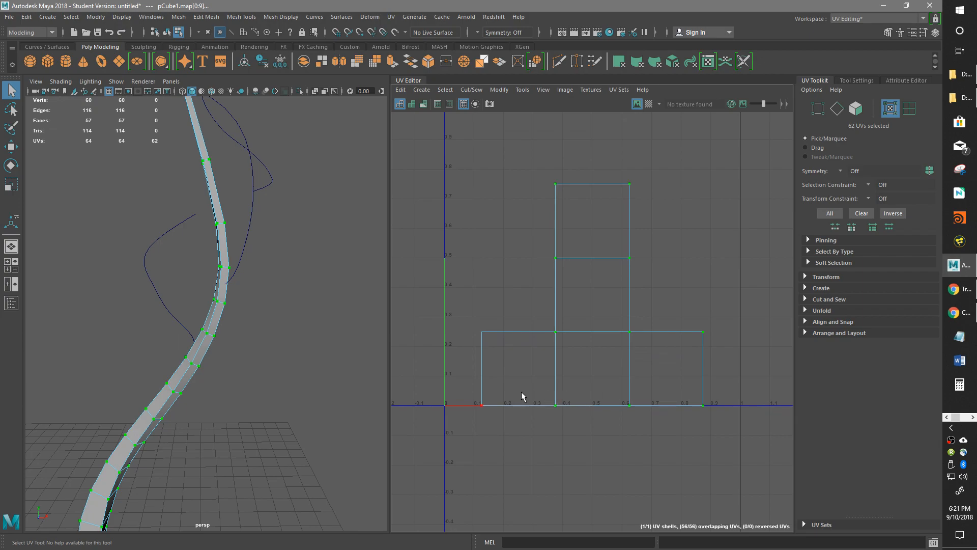
Step: Select the stacked UVs at one inner corner of the layout and examine where they lie along the trunk
{"action": "left_click_drag", "start_coordinate": [650, 362], "coordinate": [605, 317]}
{"action": "left_click_drag", "start_coordinate": [154, 435], "coordinate": [134, 437], "text": "alt"}
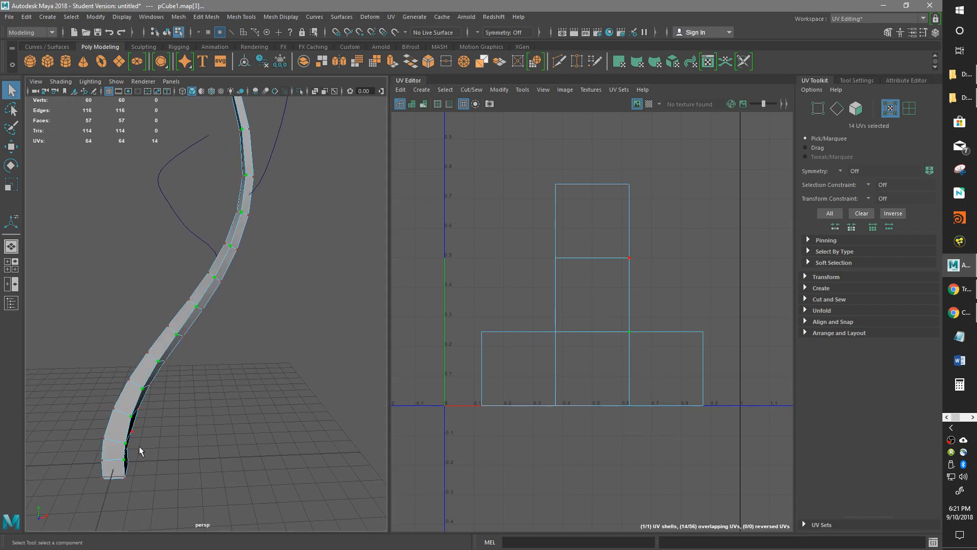
{"action": "left_click_drag", "start_coordinate": [271, 258], "coordinate": [326, 295], "text": "alt"}
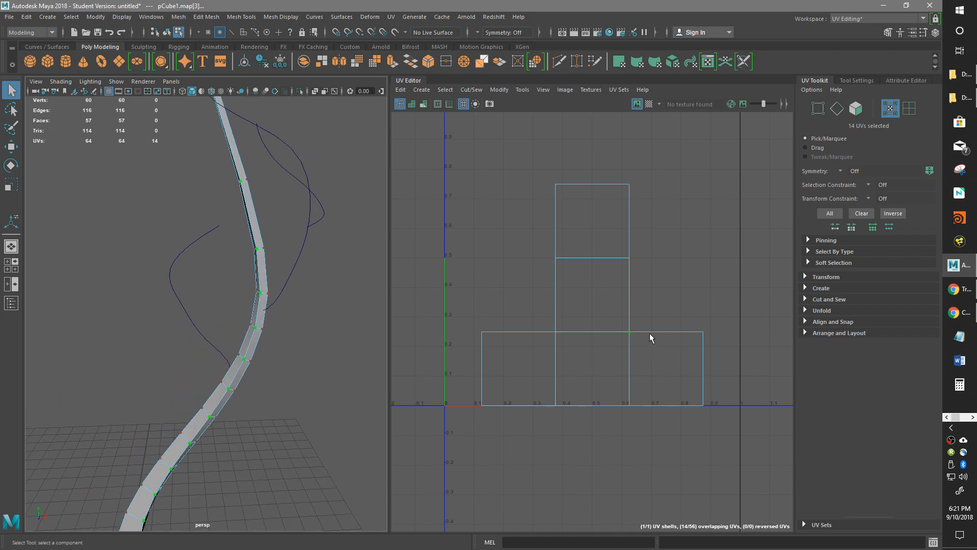
{"action": "left_click_drag", "start_coordinate": [281, 322], "coordinate": [255, 277], "text": "alt"}
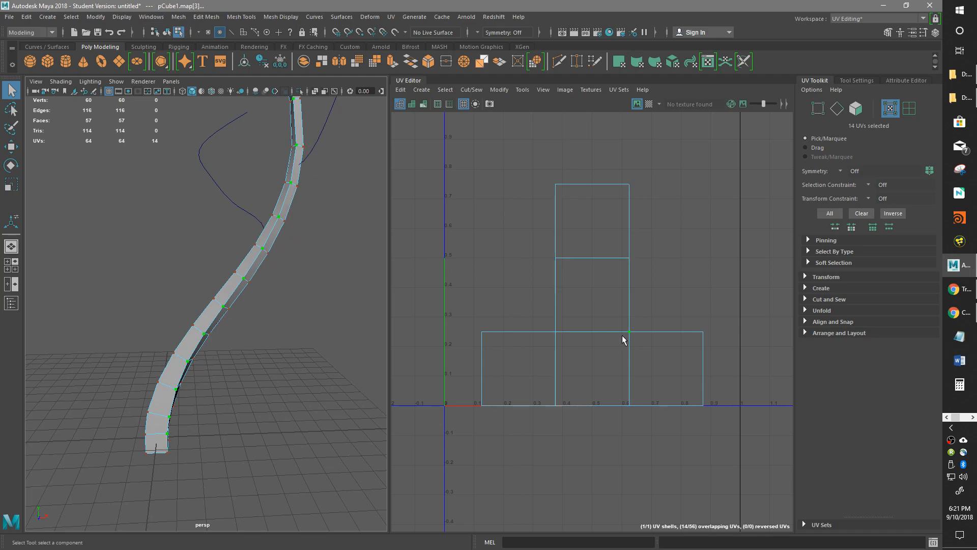
{"action": "left_click_drag", "start_coordinate": [257, 291], "coordinate": [122, 522], "text": "alt"}
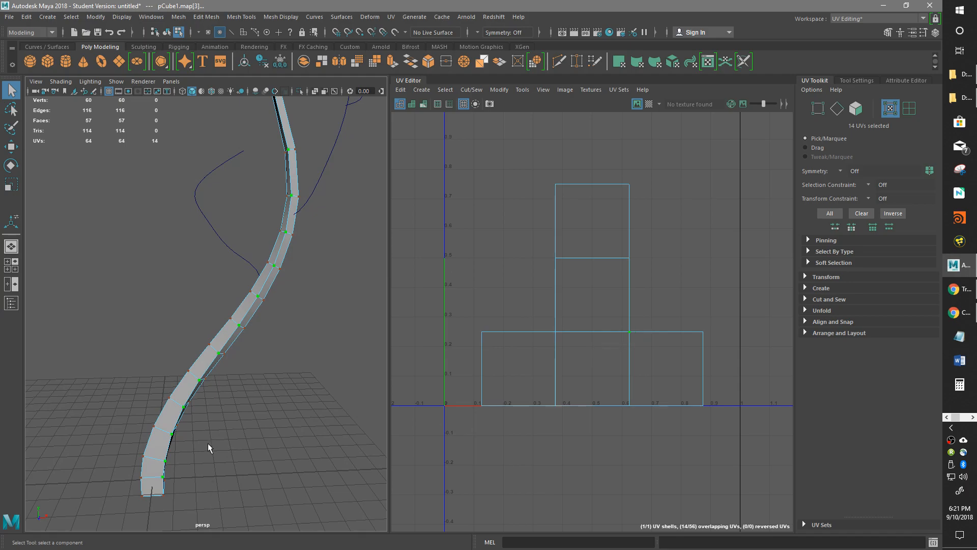
{"action": "left_click_drag", "start_coordinate": [208, 469], "coordinate": [240, 458], "text": "alt"}
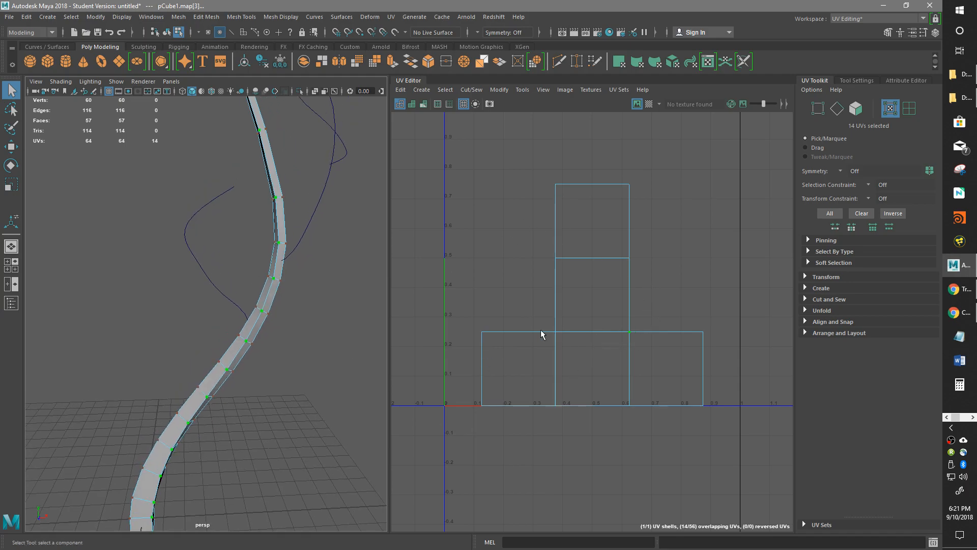
{"action": "middle_click_drag", "start_coordinate": [620, 347], "coordinate": [619, 317], "text": "alt"}
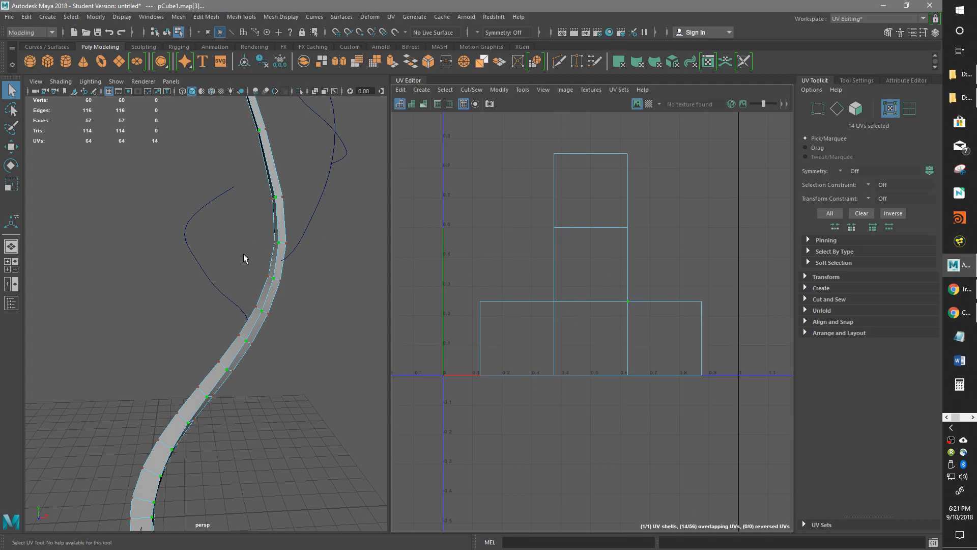
Step: Select all of the trunk's faces in the UV Editor and apply a planar UV projection to them
{"action": "right_click_drag", "start_coordinate": [555, 246], "coordinate": [558, 275]}
{"action": "left_click_drag", "start_coordinate": [436, 138], "coordinate": [747, 399]}
{"action": "mouse_move", "coordinate": [629, 300]}
{"action": "right_mouse_down"}
{"action": "mouse_move", "coordinate": [643, 335]}
{"action": "mouse_move", "coordinate": [622, 310]}
{"action": "right_mouse_up"}
{"action": "left_click_drag", "start_coordinate": [440, 135], "coordinate": [761, 404]}
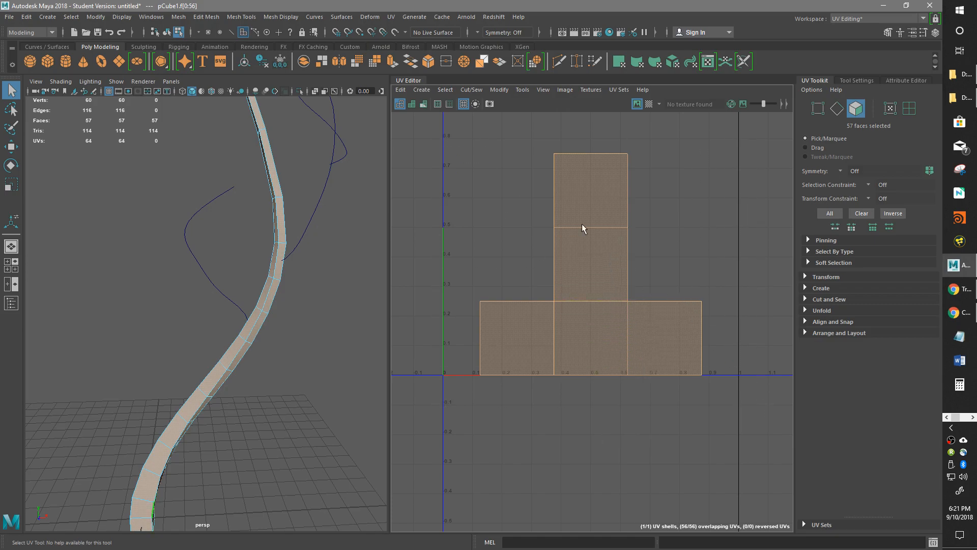
{"action": "left_click", "coordinate": [619, 63]}
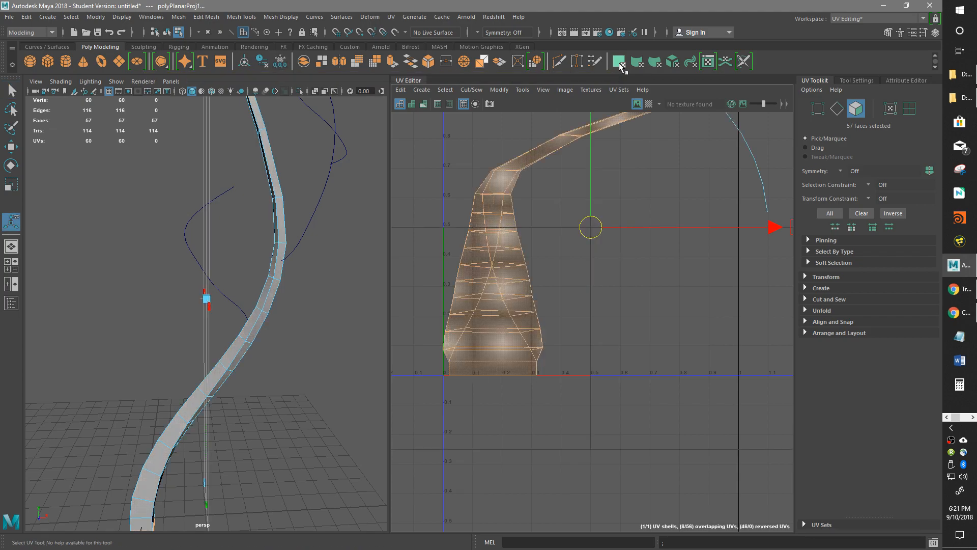
Step: Scale the projected UVs to about 0.34 in U and 1.396 in V, and inspect the projection around the trunk
{"action": "scroll", "coordinate": [581, 328], "scroll_direction": "down", "scroll_amount": 3}
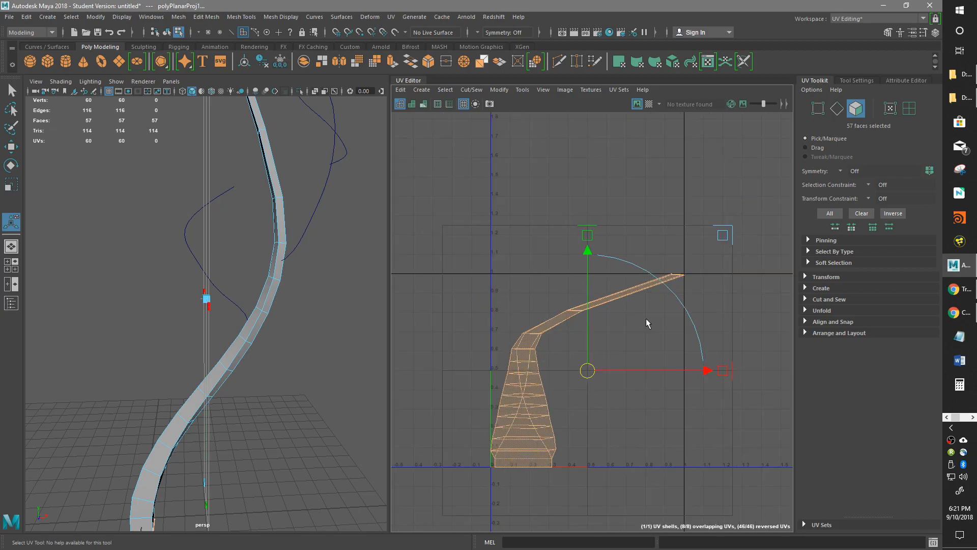
{"action": "left_click_drag", "start_coordinate": [724, 238], "coordinate": [628, 178]}
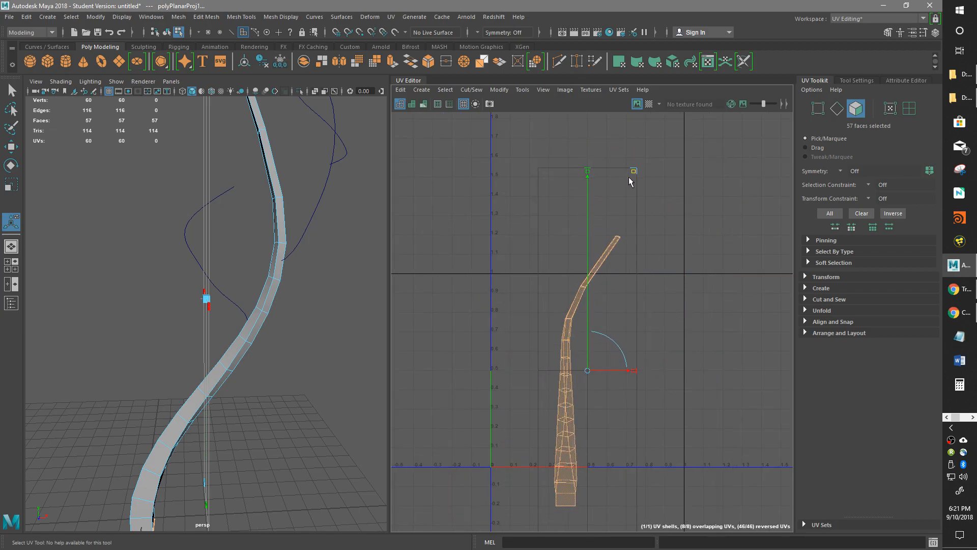
{"action": "middle_click_drag", "start_coordinate": [753, 382], "coordinate": [740, 359], "text": "alt"}
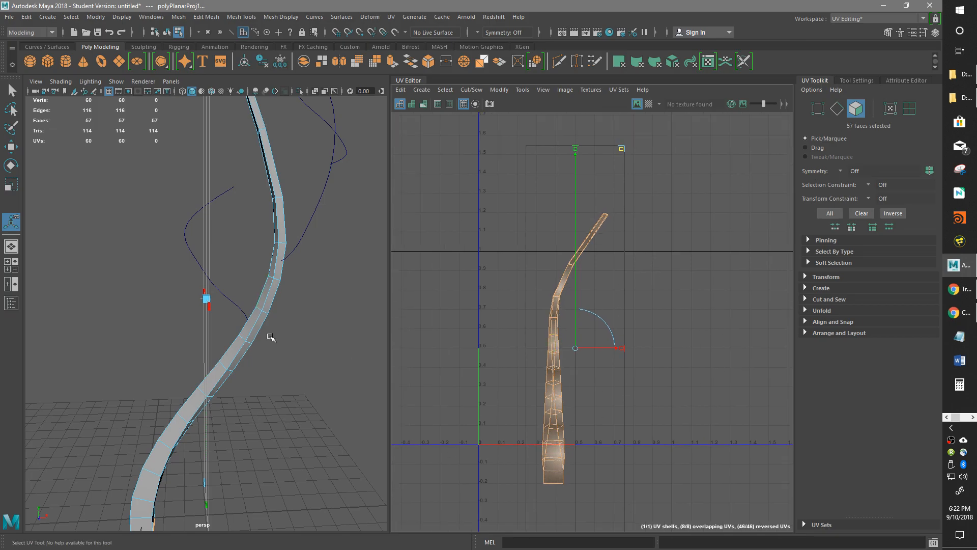
{"action": "scroll", "coordinate": [305, 356], "scroll_direction": "down", "scroll_amount": 6}
{"action": "left_click_drag", "start_coordinate": [310, 358], "coordinate": [237, 372], "text": "alt"}
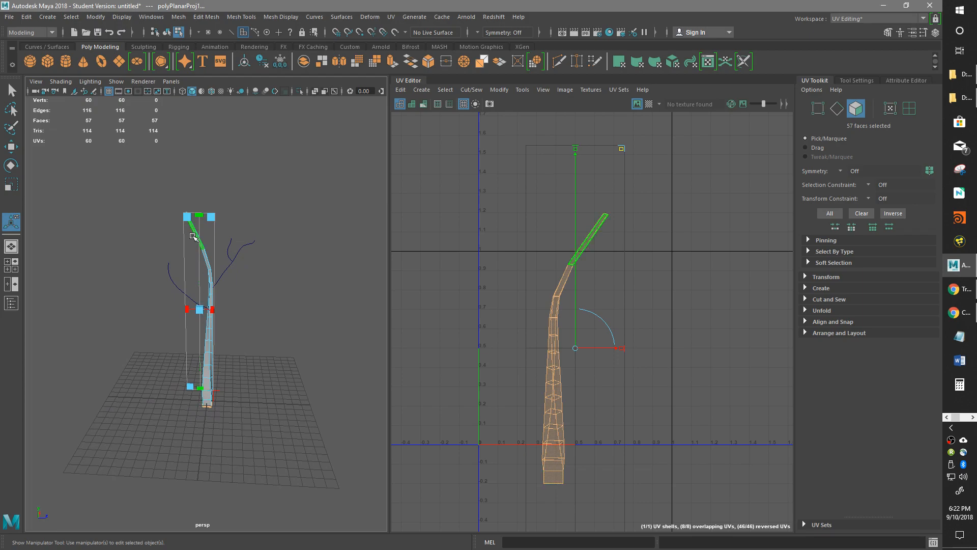
{"action": "left_click_drag", "start_coordinate": [249, 400], "coordinate": [216, 382], "text": "alt"}
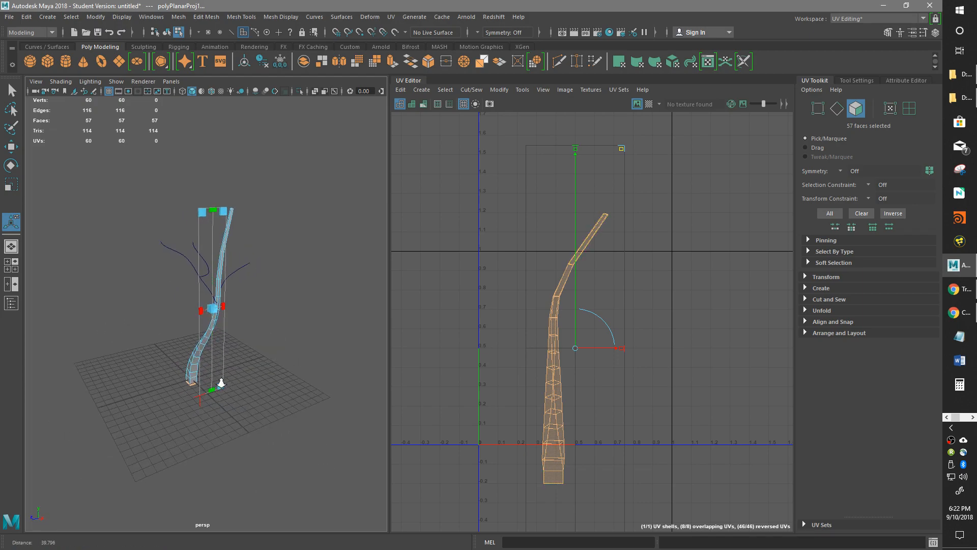
{"action": "right_click_drag", "start_coordinate": [217, 382], "coordinate": [327, 341], "text": "alt"}
{"action": "left_click_drag", "start_coordinate": [327, 341], "coordinate": [325, 361], "text": "alt"}
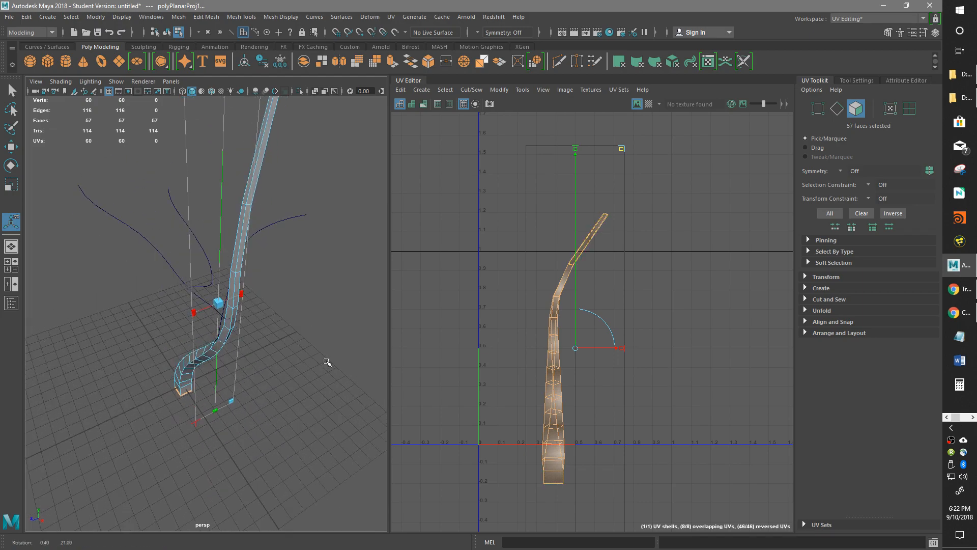
Step: Resize the planar projection with its 3D manipulator to about 5.825 wide and 20.582 high
{"action": "left_click", "coordinate": [11, 224]}
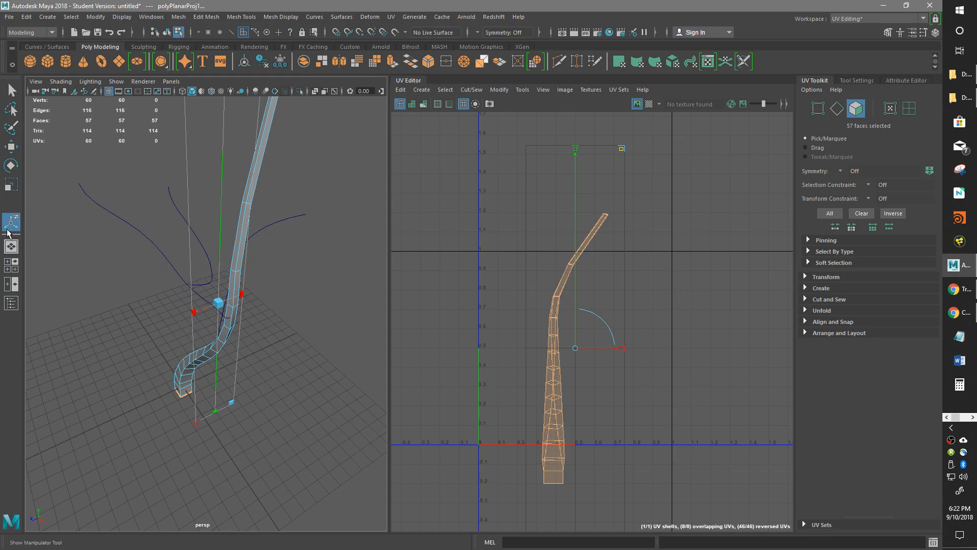
{"action": "left_click_drag", "start_coordinate": [274, 286], "coordinate": [292, 303], "text": "alt"}
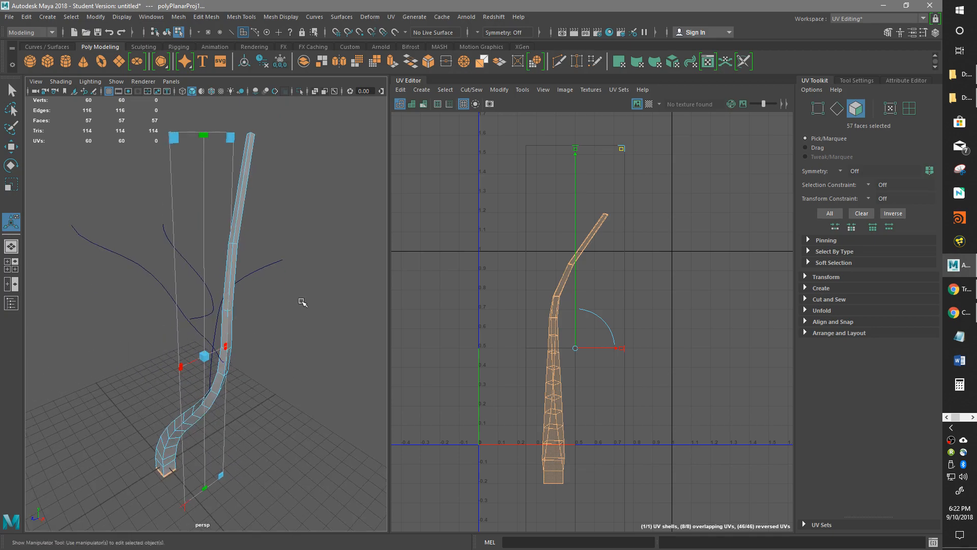
{"action": "right_click_drag", "start_coordinate": [292, 304], "coordinate": [182, 337], "text": "alt"}
{"action": "left_click_drag", "start_coordinate": [183, 337], "coordinate": [252, 251], "text": "alt"}
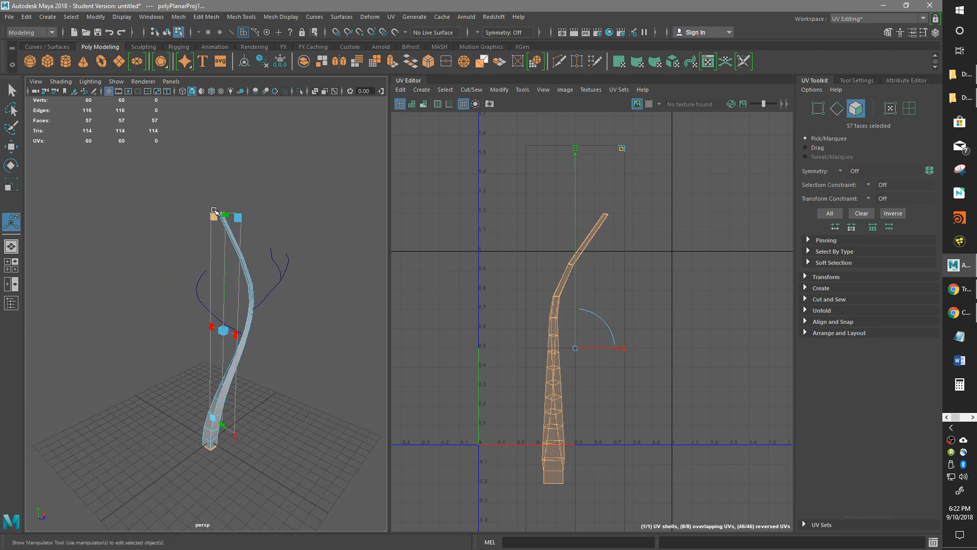
{"action": "mouse_move", "coordinate": [238, 218]}
{"action": "left_mouse_down"}
{"action": "mouse_move", "coordinate": [243, 187]}
{"action": "mouse_move", "coordinate": [240, 225]}
{"action": "left_mouse_up"}
{"action": "mouse_move", "coordinate": [235, 333]}
{"action": "left_mouse_down"}
{"action": "mouse_move", "coordinate": [280, 344]}
{"action": "mouse_move", "coordinate": [227, 331]}
{"action": "mouse_move", "coordinate": [246, 337]}
{"action": "left_mouse_up"}
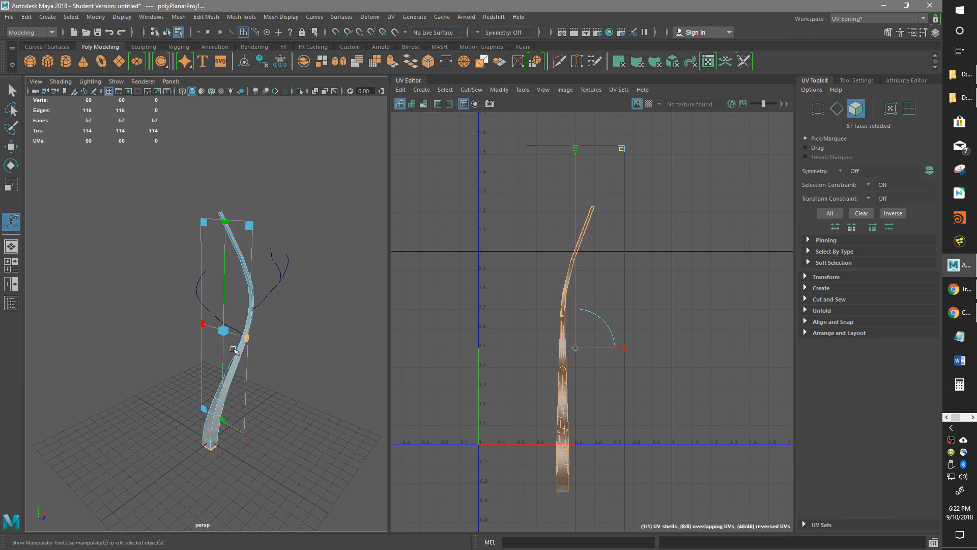
{"action": "left_click_drag", "start_coordinate": [321, 288], "coordinate": [314, 294], "text": "alt"}
{"action": "middle_click_drag", "start_coordinate": [654, 299], "coordinate": [620, 254], "text": "alt"}
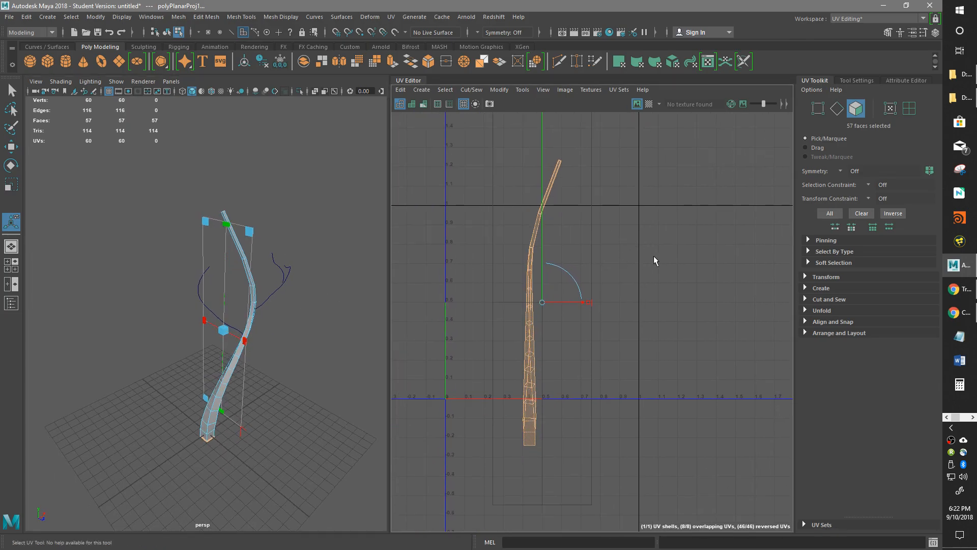
Step: Show the planar projection's attributes in the Channel Box and set both Projection Width and Projection Height to 20
{"action": "left_click", "coordinate": [935, 33]}
{"action": "left_click_drag", "start_coordinate": [194, 101], "coordinate": [322, 101]}
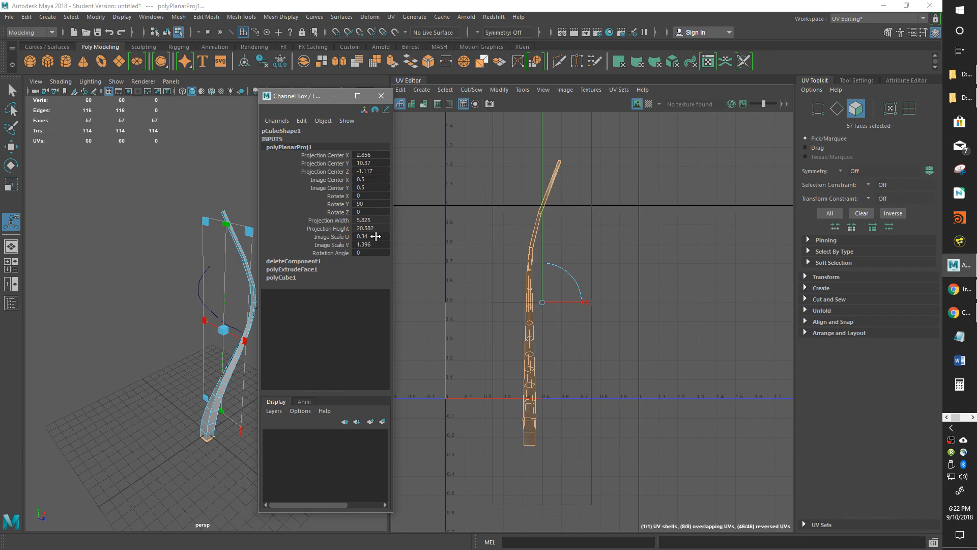
{"action": "left_click_drag", "start_coordinate": [374, 236], "coordinate": [376, 244]}
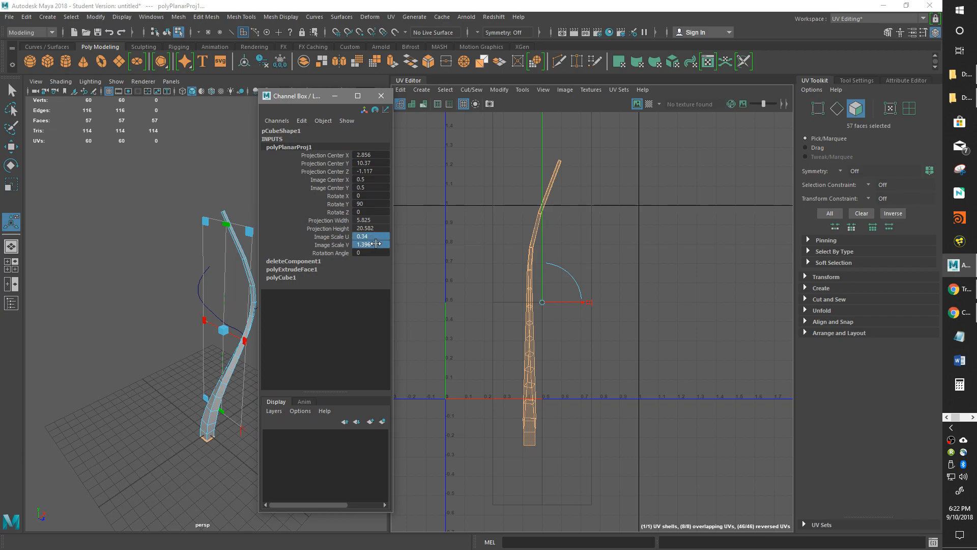
{"action": "left_click", "coordinate": [376, 234]}
{"action": "left_click", "coordinate": [376, 243], "text": "shift"}
{"action": "left_click_drag", "start_coordinate": [376, 220], "coordinate": [376, 228]}
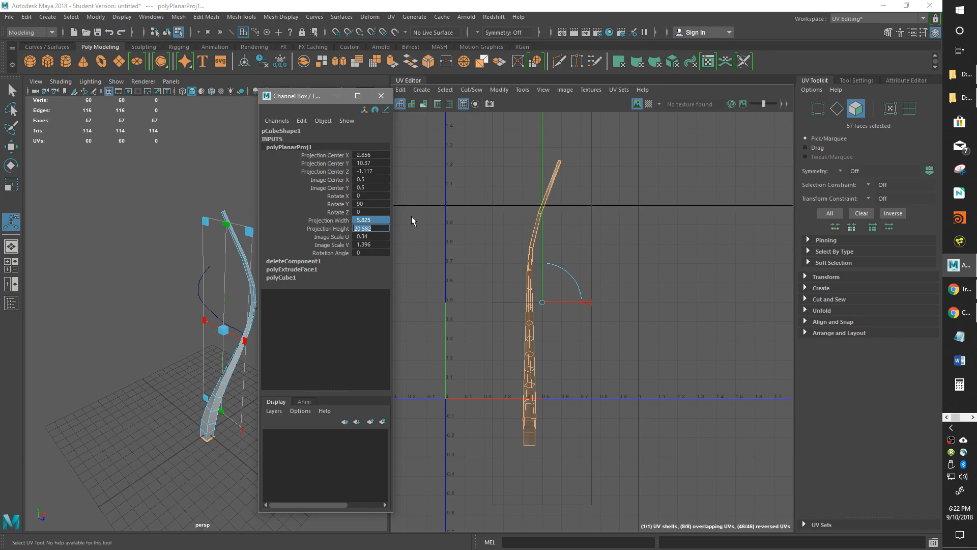
{"action": "type", "text": "20"}
{"action": "key", "text": "Return"}
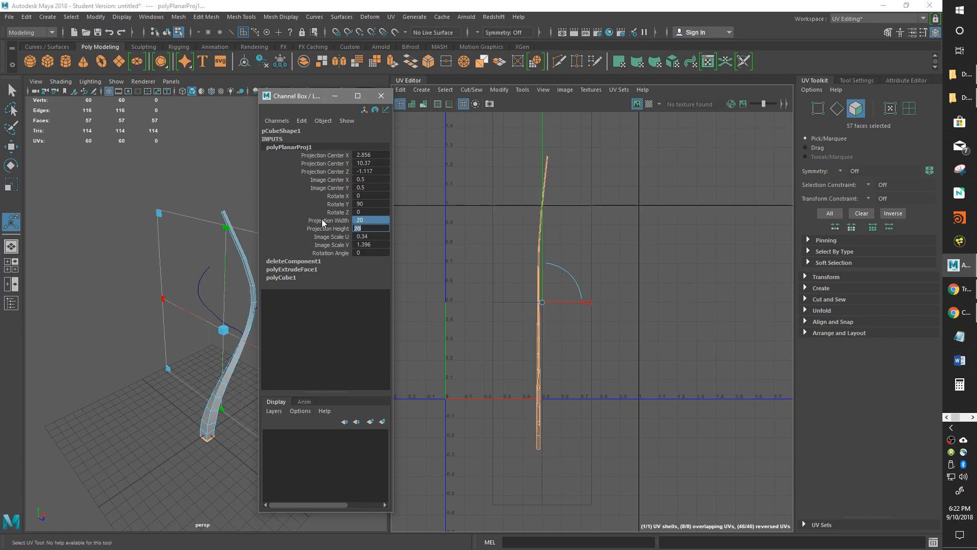
Step: Move the Channel Box clear of the 3D view and set the projection's Image Scale U and Image Scale V to 1
{"action": "left_click_drag", "start_coordinate": [175, 286], "coordinate": [203, 310], "text": "alt"}
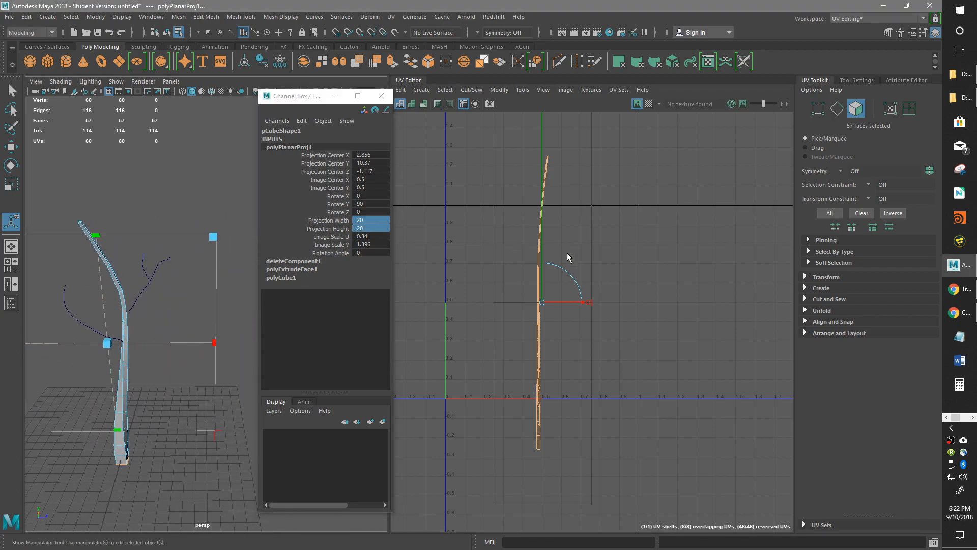
{"action": "middle_click_drag", "start_coordinate": [643, 290], "coordinate": [647, 290], "text": "alt"}
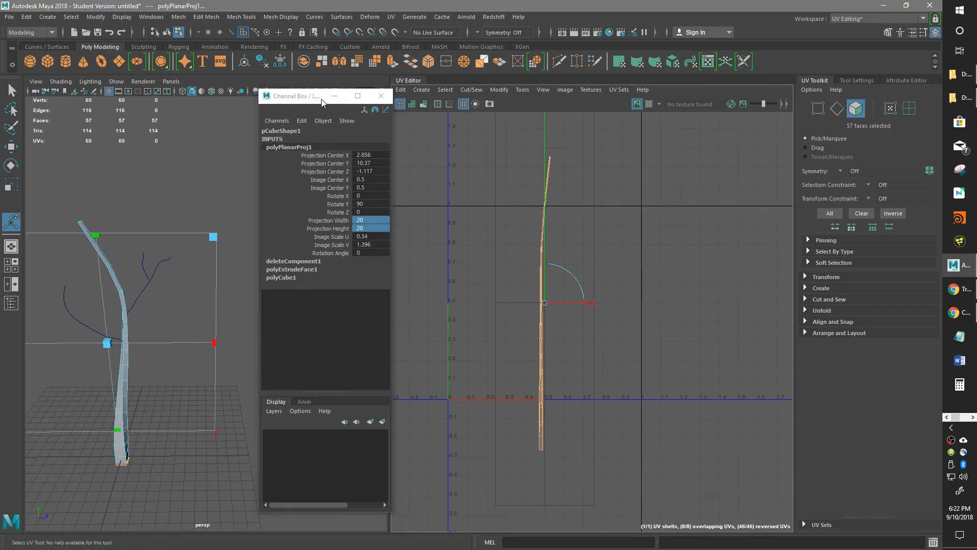
{"action": "left_click_drag", "start_coordinate": [321, 103], "coordinate": [418, 95]}
{"action": "mouse_move", "coordinate": [207, 300]}
{"action": "left_mouse_down", "text": "alt"}
{"action": "mouse_move", "coordinate": [76, 323]}
{"action": "mouse_move", "coordinate": [203, 316]}
{"action": "left_mouse_up", "text": "alt"}
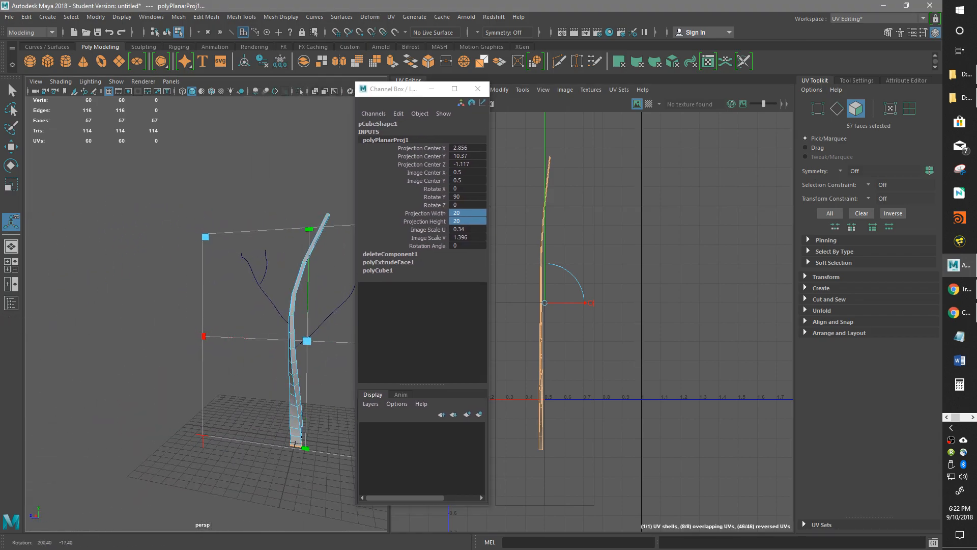
{"action": "left_click_drag", "start_coordinate": [155, 354], "coordinate": [170, 364], "text": "alt"}
{"action": "left_click", "coordinate": [469, 229]}
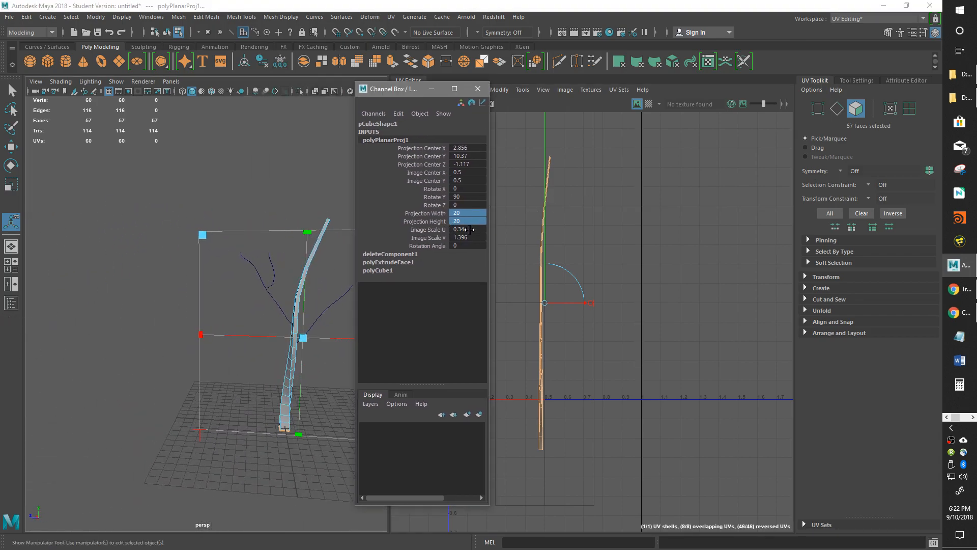
{"action": "left_click", "coordinate": [469, 230]}
{"action": "left_click", "coordinate": [474, 239], "text": "shift"}
{"action": "type", "text": "1"}
{"action": "key", "text": "Return"}
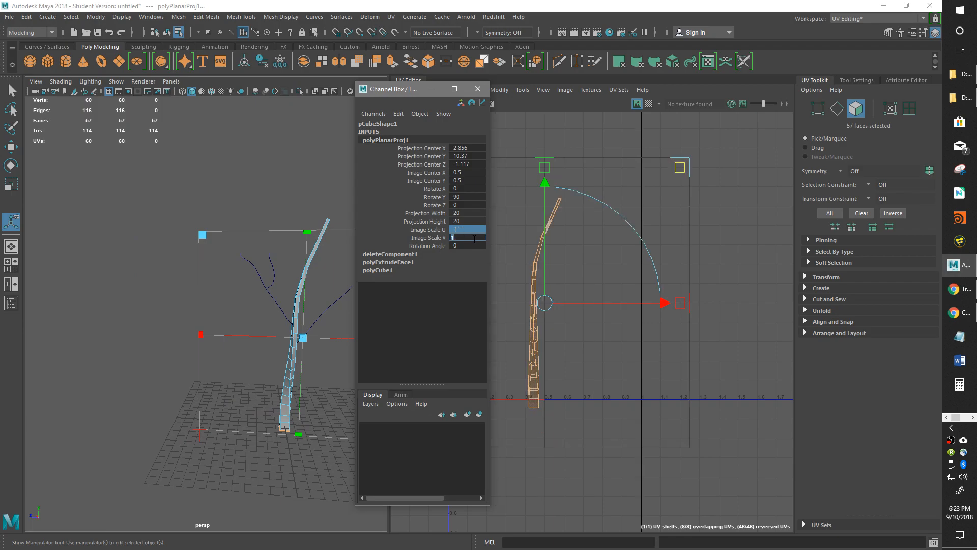
Step: Switch the 3D viewport to the right side view, frame the trunk in it, and move the floating Channel Box out of the way
{"action": "mouse_move", "coordinate": [231, 397]}
{"action": "left_mouse_down", "text": "alt"}
{"action": "mouse_move", "coordinate": [220, 397]}
{"action": "mouse_move", "coordinate": [227, 402]}
{"action": "left_mouse_up", "text": "alt"}
{"action": "key", "text": "space"}
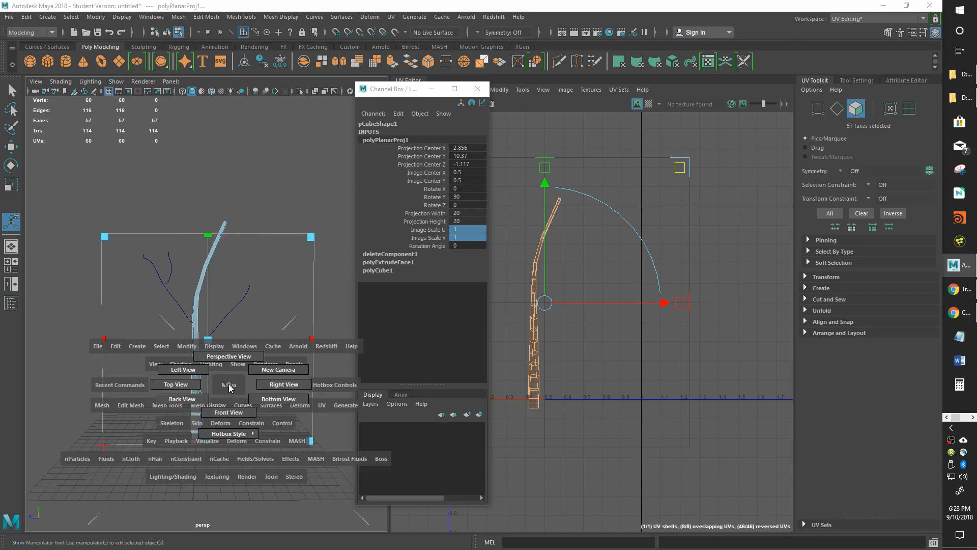
{"action": "left_click_drag", "start_coordinate": [229, 387], "coordinate": [278, 384]}
{"action": "key", "text": "f"}
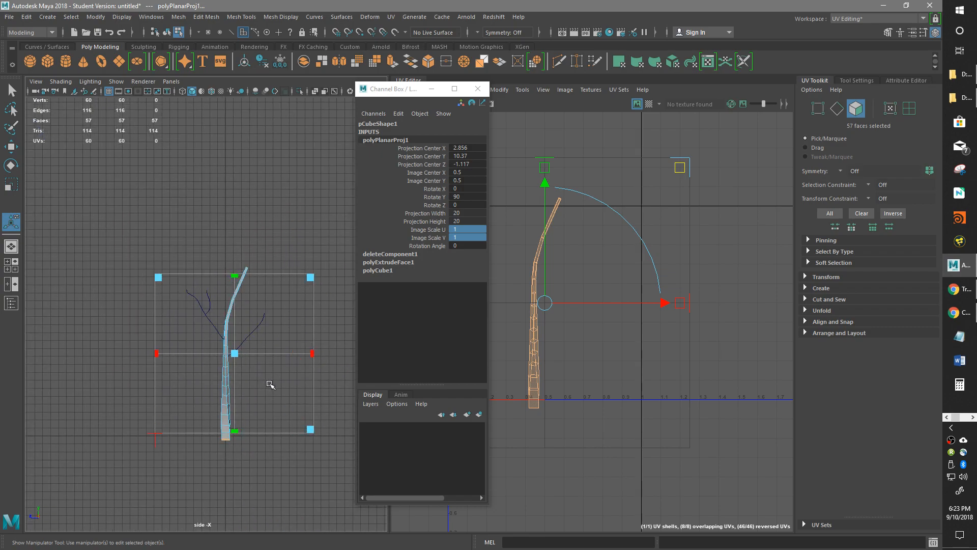
{"action": "left_click_drag", "start_coordinate": [402, 90], "coordinate": [2, 133]}
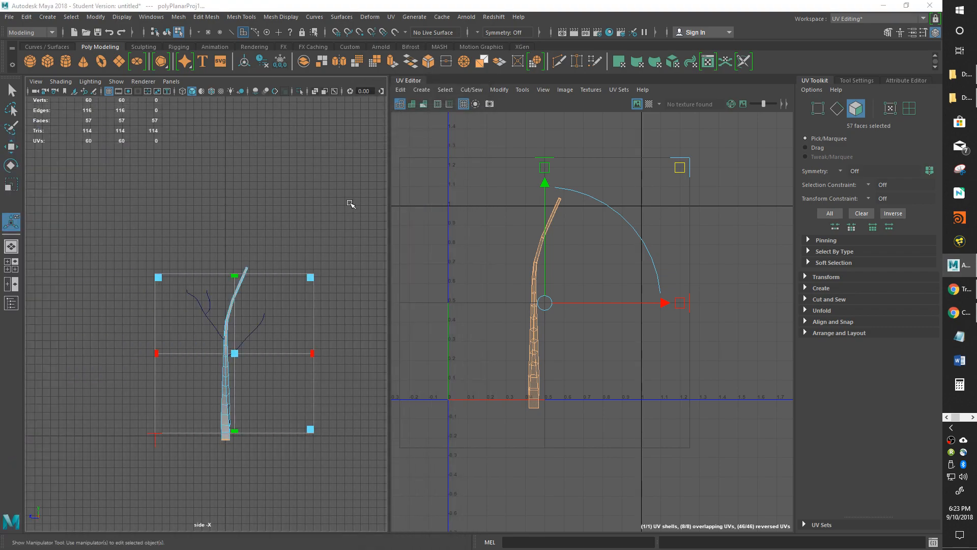
{"action": "scroll", "coordinate": [352, 273], "scroll_direction": "up", "scroll_amount": 3}
{"action": "middle_click_drag", "start_coordinate": [357, 286], "coordinate": [309, 245], "text": "alt"}
{"action": "scroll", "coordinate": [310, 210], "scroll_direction": "up", "scroll_amount": 2}
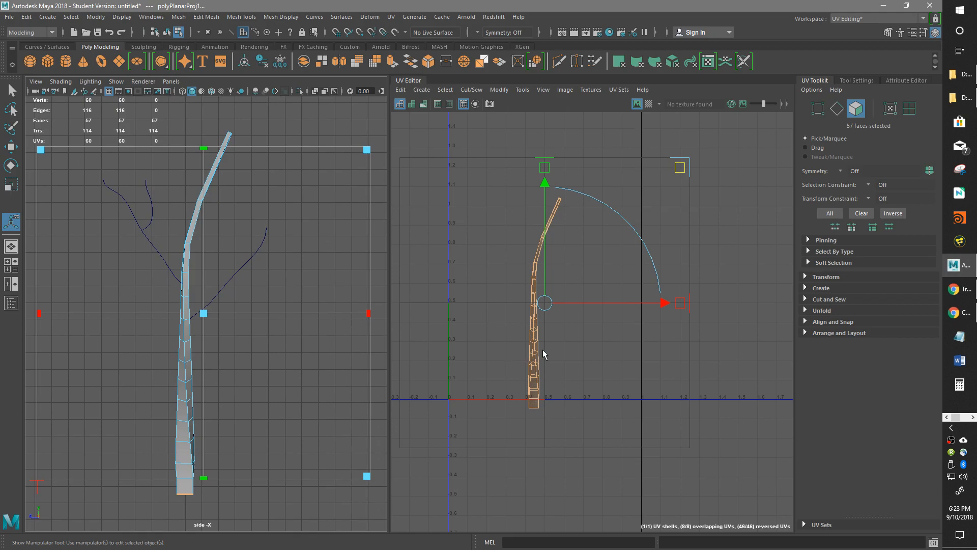
Step: Examine the overlapping faces of the trunk's UV shell and compare them with the side view of the mesh
{"action": "scroll", "coordinate": [563, 375], "scroll_direction": "up", "scroll_amount": 4}
{"action": "scroll", "coordinate": [503, 344], "scroll_direction": "up", "scroll_amount": 2}
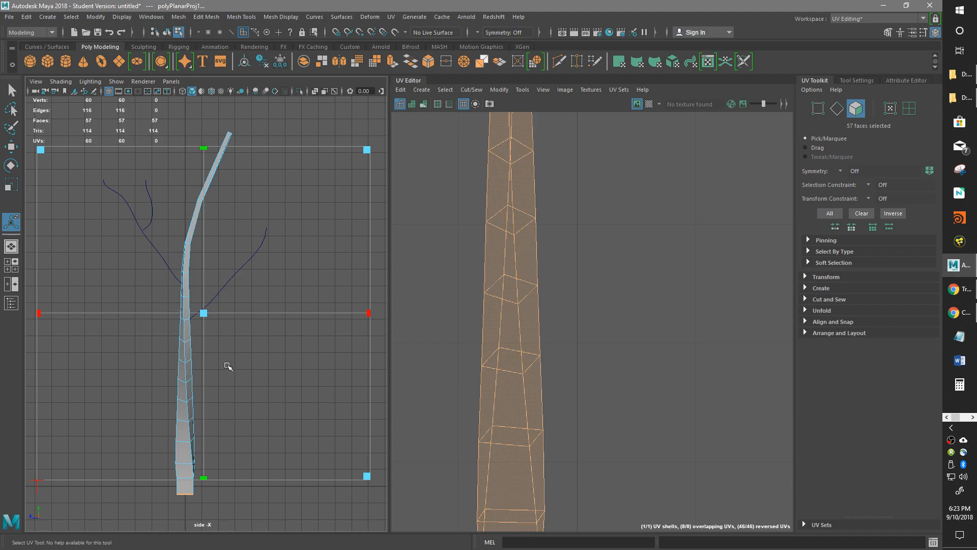
{"action": "scroll", "coordinate": [505, 272], "scroll_direction": "down", "scroll_amount": 4}
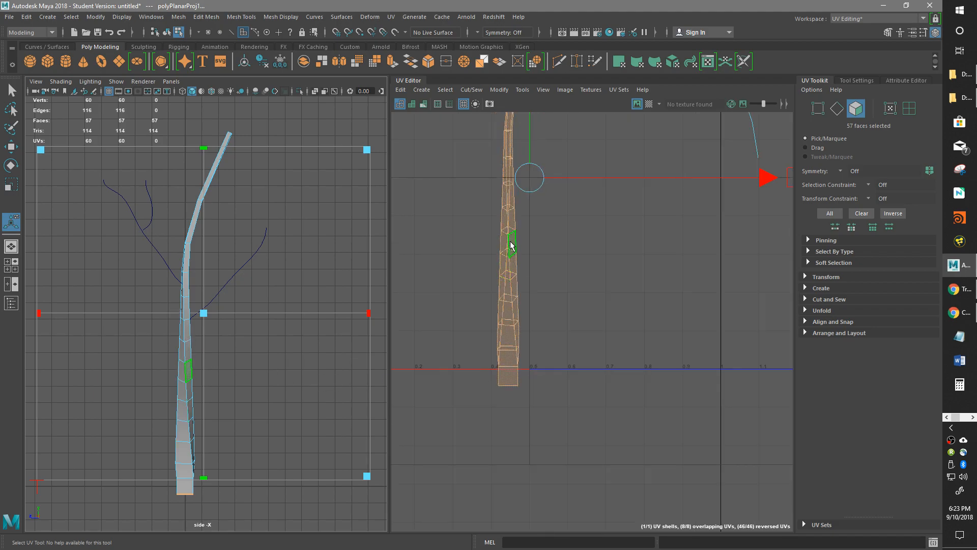
{"action": "scroll", "coordinate": [510, 252], "scroll_direction": "down", "scroll_amount": 2}
{"action": "scroll", "coordinate": [528, 275], "scroll_direction": "down", "scroll_amount": 2}
{"action": "middle_click_drag", "start_coordinate": [535, 358], "coordinate": [551, 378], "text": "alt"}
{"action": "scroll", "coordinate": [539, 332], "scroll_direction": "up", "scroll_amount": 2}
{"action": "scroll", "coordinate": [536, 404], "scroll_direction": "down", "scroll_amount": 1}
{"action": "scroll", "coordinate": [554, 370], "scroll_direction": "up", "scroll_amount": 1}
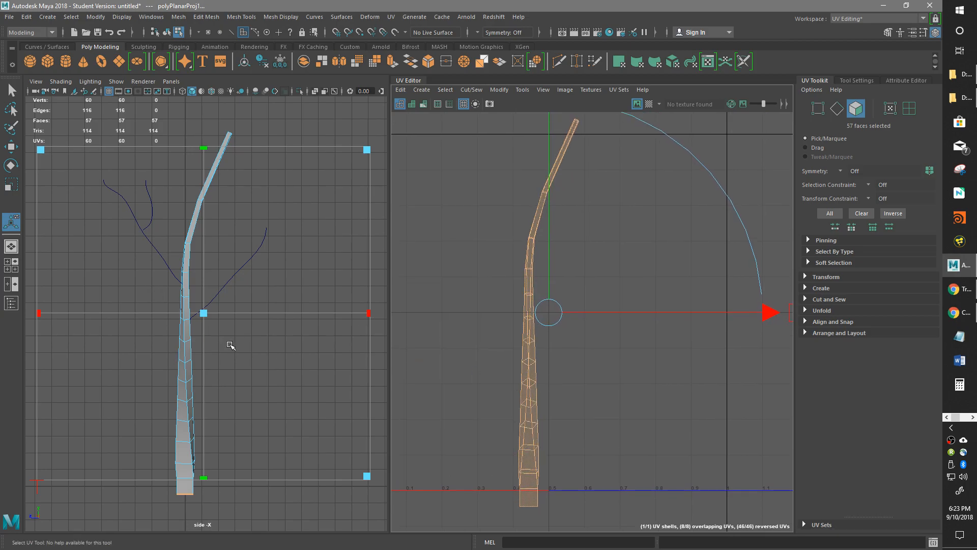
Step: Return to the perspective view and compare the curved trunk's faces and the projection plane with the overlapping UV shell
{"action": "key", "text": "space"}
{"action": "left_click", "coordinate": [233, 313]}
{"action": "left_click_drag", "start_coordinate": [233, 312], "coordinate": [214, 336], "text": "alt"}
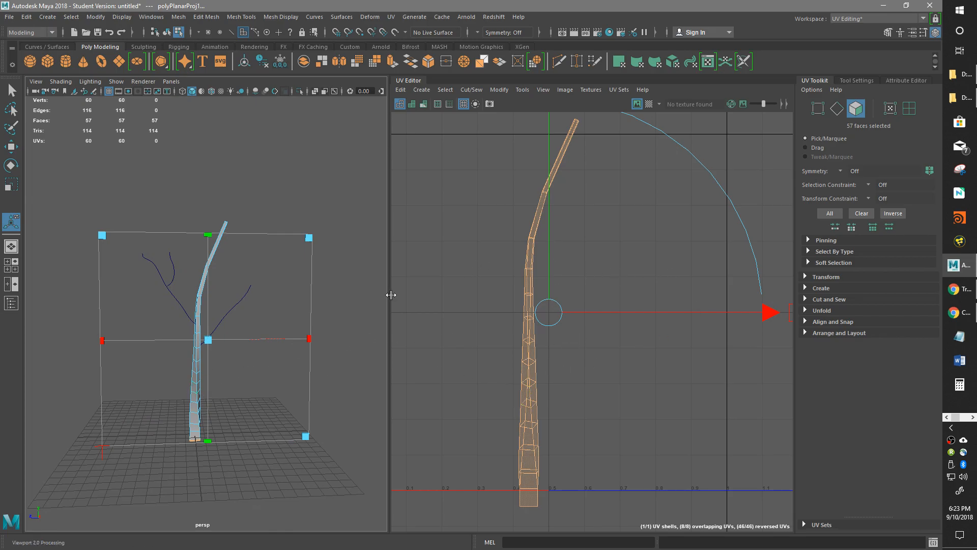
{"action": "left_click_drag", "start_coordinate": [262, 448], "coordinate": [229, 448], "text": "alt"}
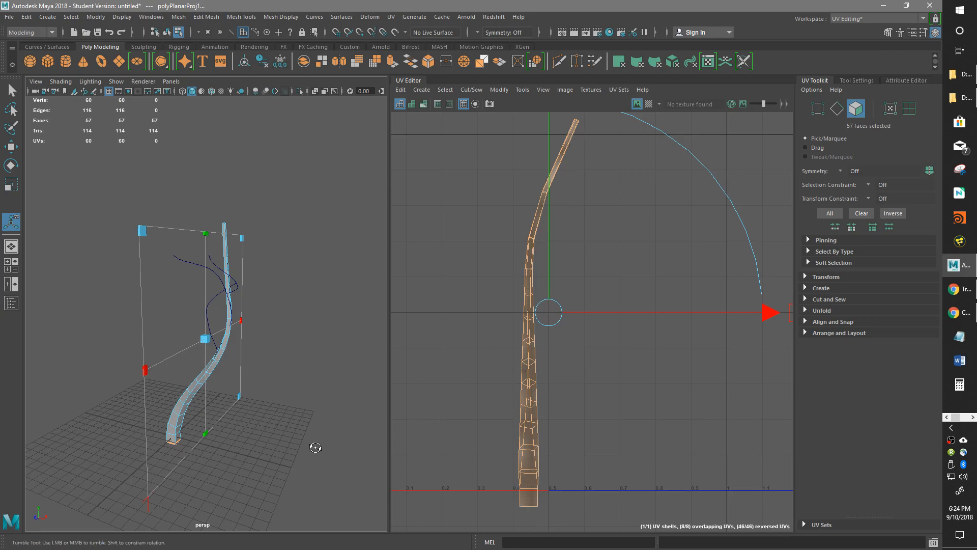
{"action": "left_click_drag", "start_coordinate": [316, 446], "coordinate": [298, 443], "text": "alt"}
{"action": "left_click_drag", "start_coordinate": [210, 467], "coordinate": [356, 392], "text": "alt"}
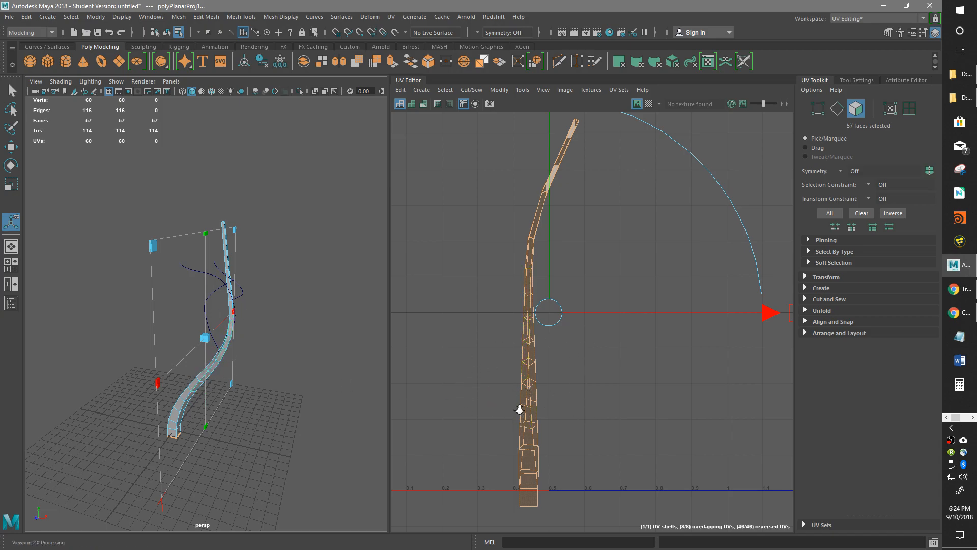
{"action": "scroll", "coordinate": [519, 408], "scroll_direction": "up", "scroll_amount": 1}
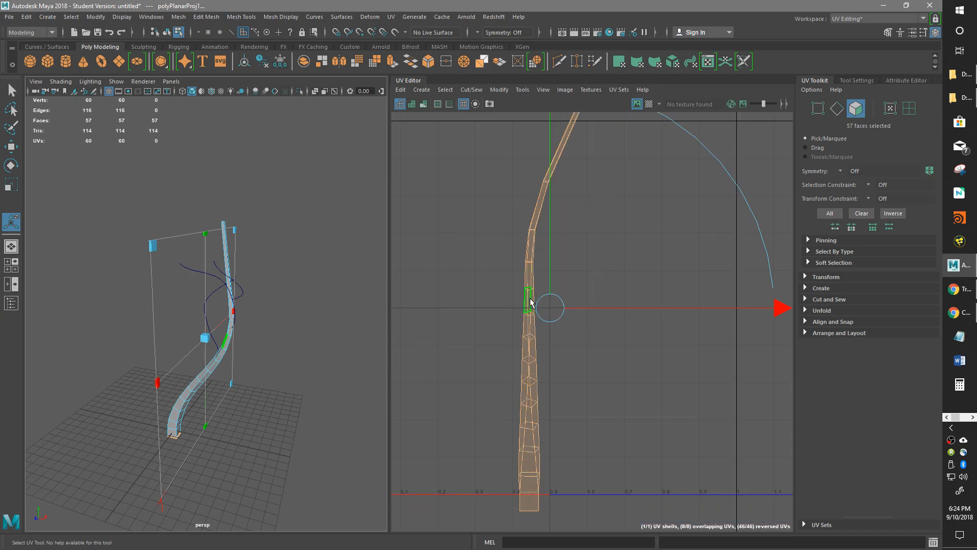
{"action": "scroll", "coordinate": [535, 368], "scroll_direction": "down", "scroll_amount": 2}
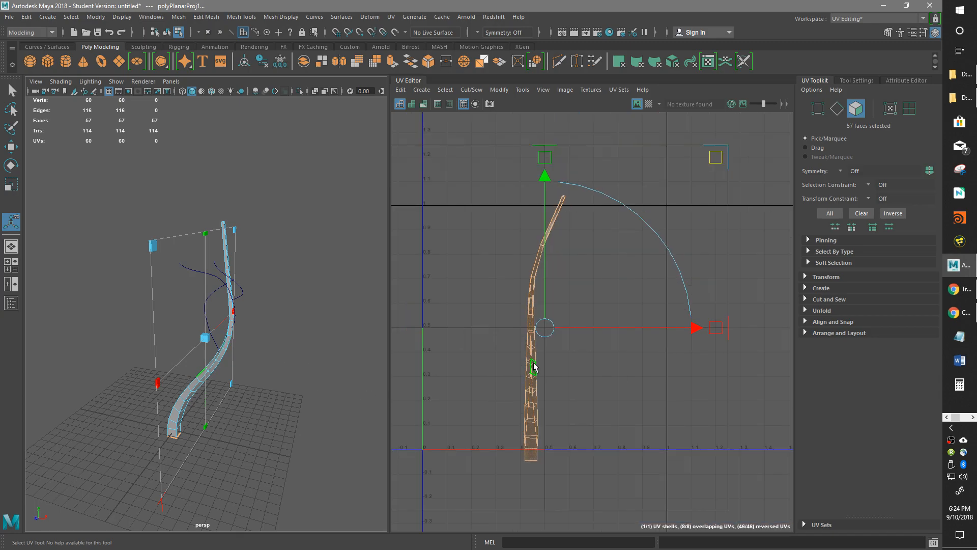
{"action": "middle_click_drag", "start_coordinate": [534, 362], "coordinate": [553, 374], "text": "alt"}
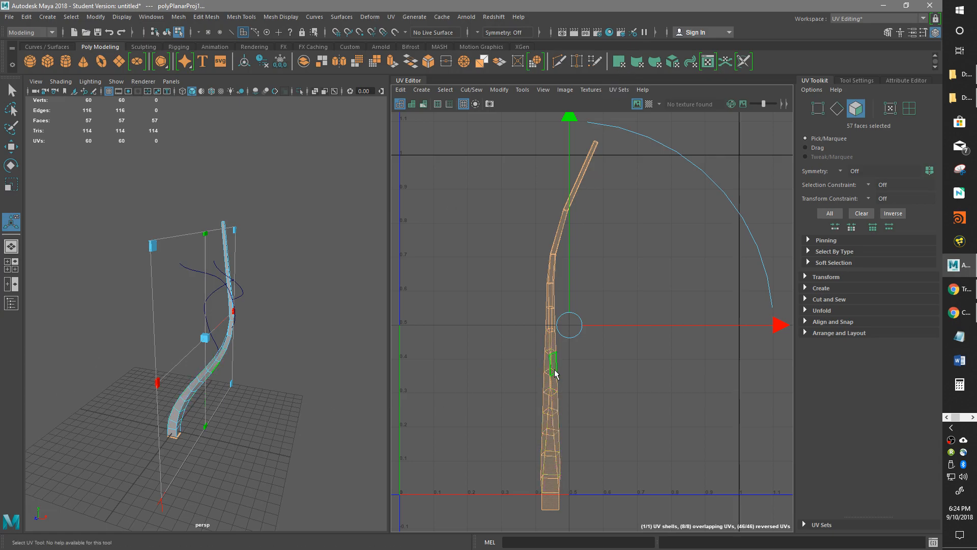
{"action": "scroll", "coordinate": [549, 351], "scroll_direction": "up", "scroll_amount": 6}
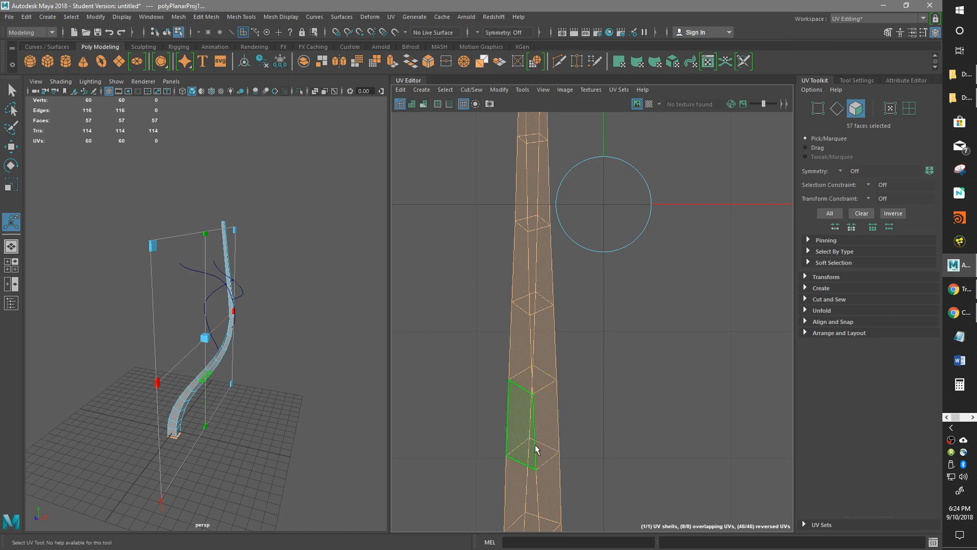
{"action": "scroll", "coordinate": [541, 462], "scroll_direction": "down", "scroll_amount": 5}
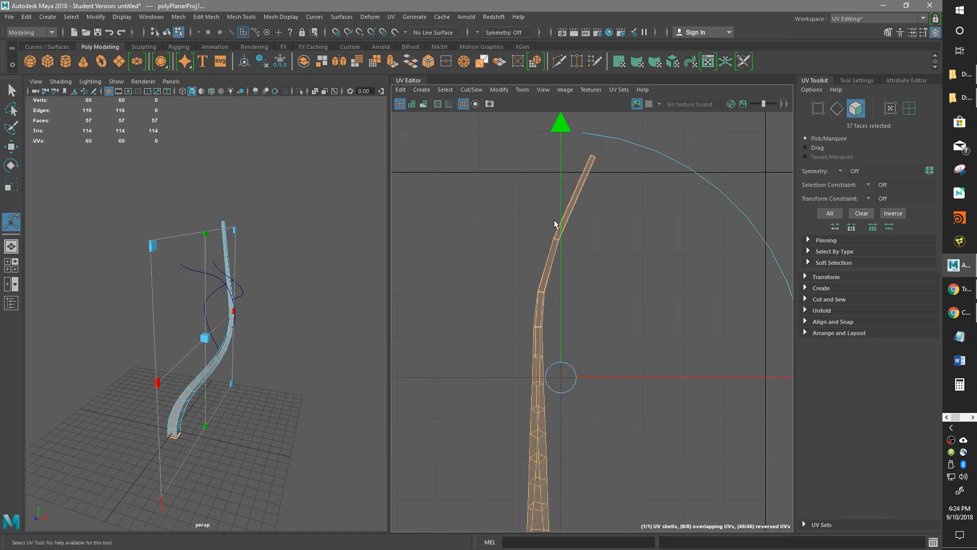
{"action": "middle_click_drag", "start_coordinate": [570, 434], "coordinate": [561, 313], "text": "alt"}
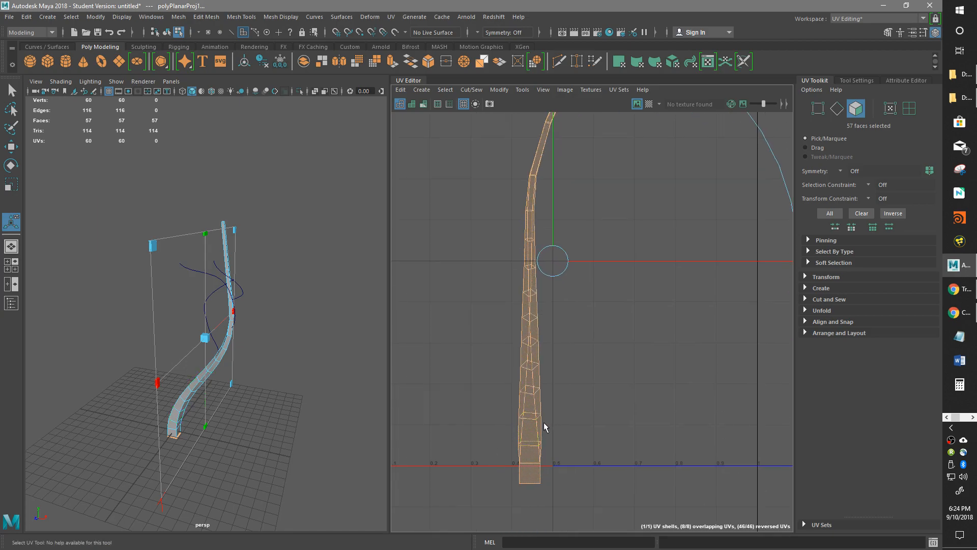
{"action": "left_click_drag", "start_coordinate": [279, 443], "coordinate": [231, 442], "text": "alt"}
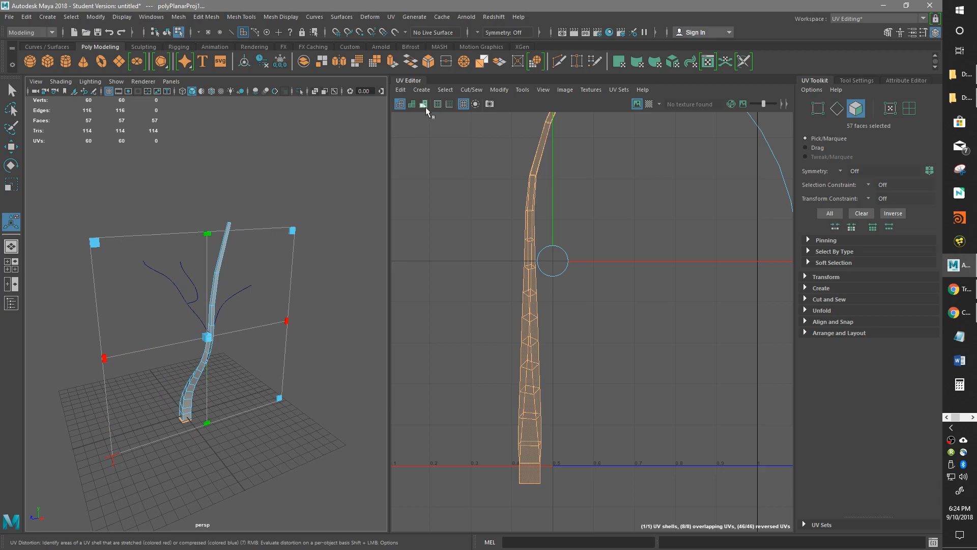
Step: Display the checker map on the trunk and inspect how its squares and characters stretch along the lower and middle faces
{"action": "left_click", "coordinate": [649, 104]}
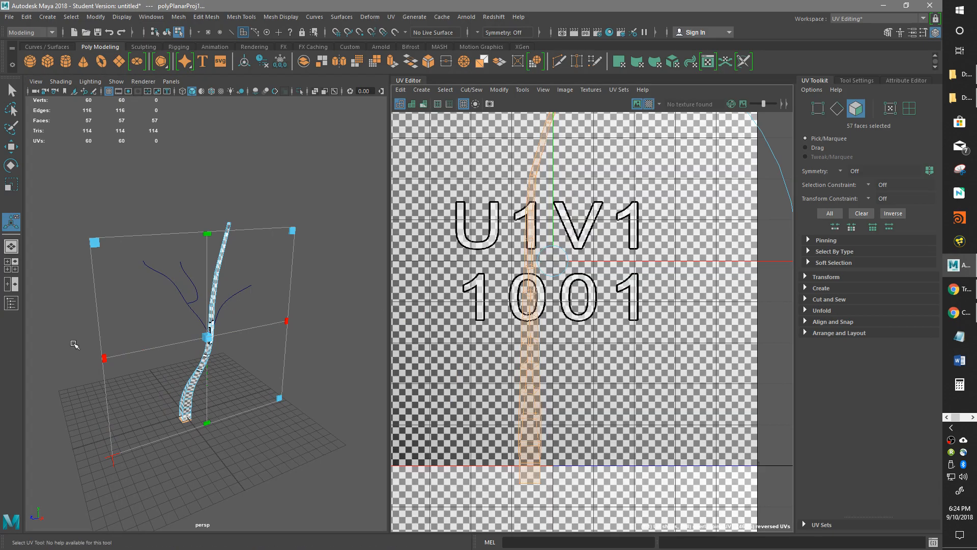
{"action": "right_click_drag", "start_coordinate": [186, 344], "coordinate": [239, 324], "text": "alt"}
{"action": "left_click_drag", "start_coordinate": [239, 324], "coordinate": [304, 375], "text": "alt"}
{"action": "left_click", "coordinate": [284, 460]}
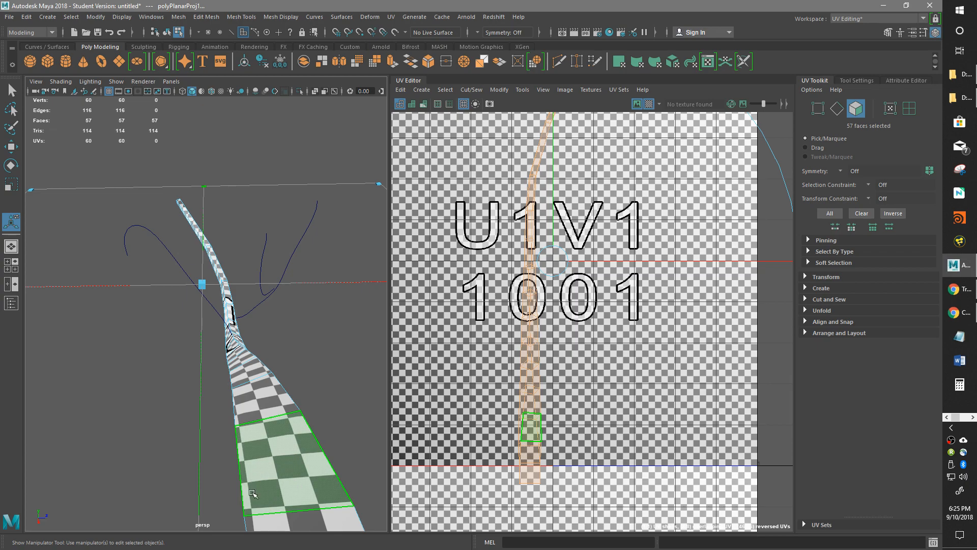
{"action": "left_click_drag", "start_coordinate": [279, 389], "coordinate": [149, 418], "text": "alt"}
{"action": "left_click", "coordinate": [254, 316]}
{"action": "left_click_drag", "start_coordinate": [266, 251], "coordinate": [106, 343], "text": "alt"}
{"action": "scroll", "coordinate": [164, 323], "scroll_direction": "up", "scroll_amount": 5}
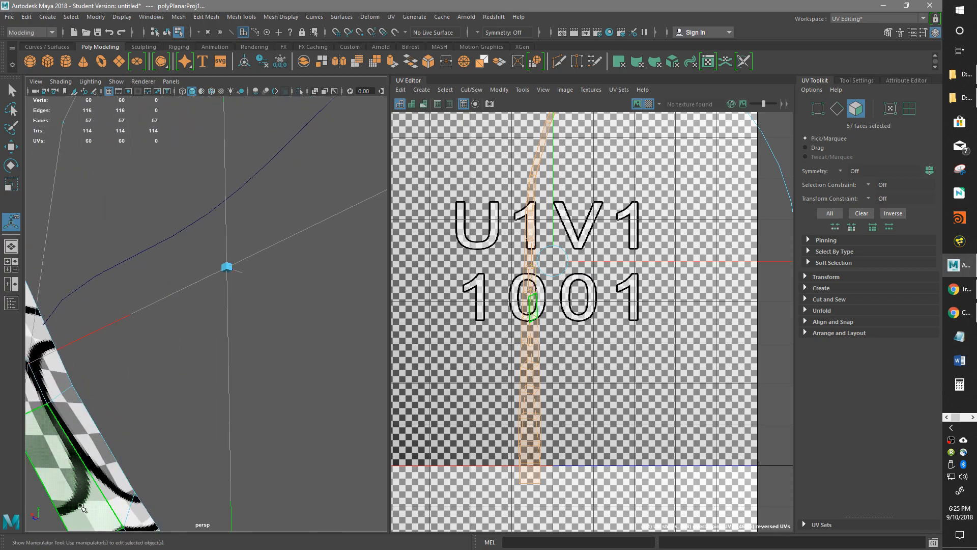
{"action": "scroll", "coordinate": [89, 448], "scroll_direction": "down", "scroll_amount": 4}
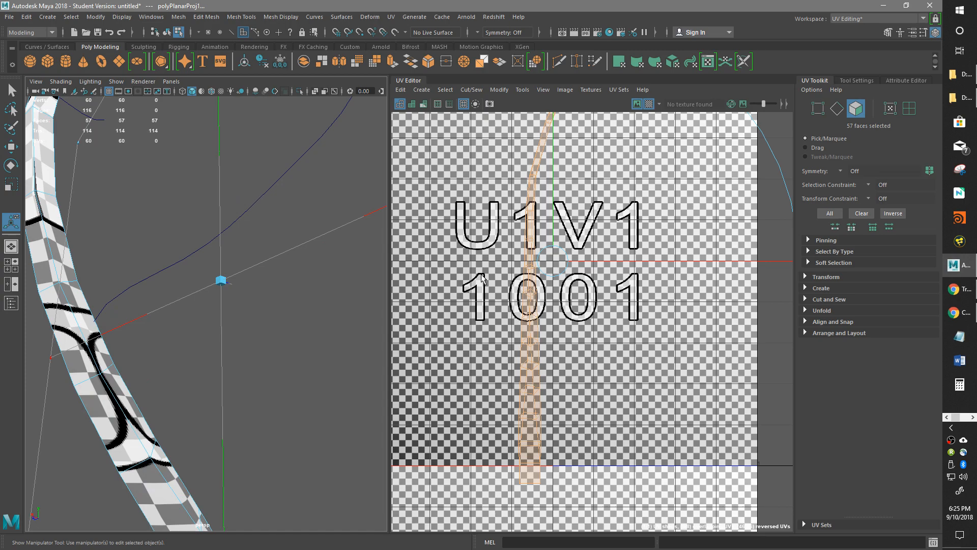
{"action": "left_click_drag", "start_coordinate": [127, 435], "coordinate": [214, 422], "text": "alt"}
{"action": "left_click_drag", "start_coordinate": [127, 392], "coordinate": [80, 411], "text": "alt"}
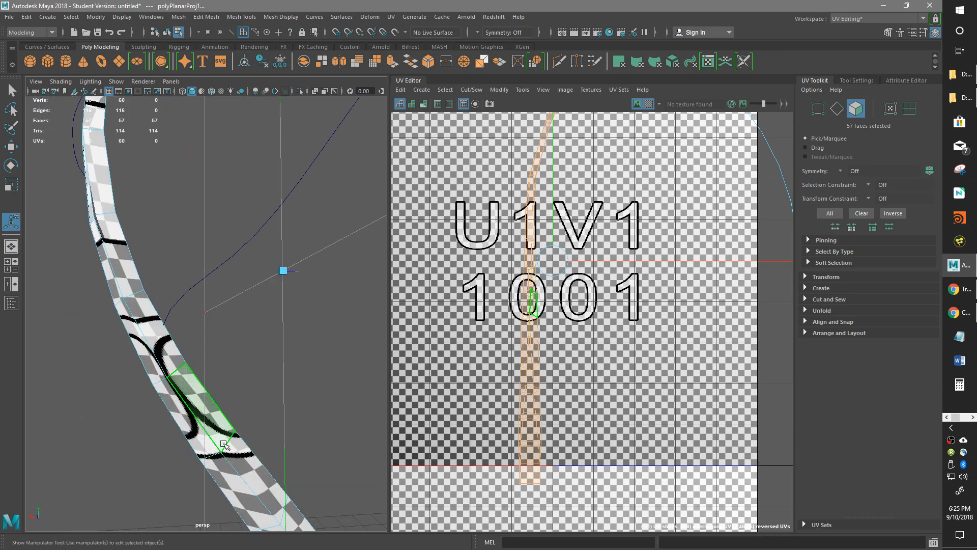
Step: Move the trunk's UV shell up and right over the last digits of the U1V1 1001 tile, and check the texture on the mesh
{"action": "scroll", "coordinate": [524, 308], "scroll_direction": "up", "scroll_amount": 2}
{"action": "scroll", "coordinate": [506, 319], "scroll_direction": "down", "scroll_amount": 5}
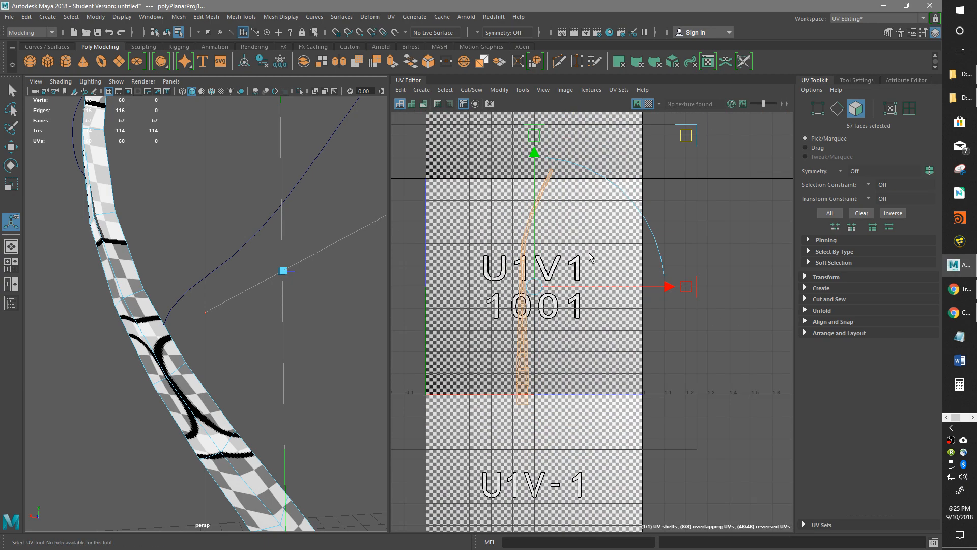
{"action": "left_click_drag", "start_coordinate": [533, 288], "coordinate": [589, 218]}
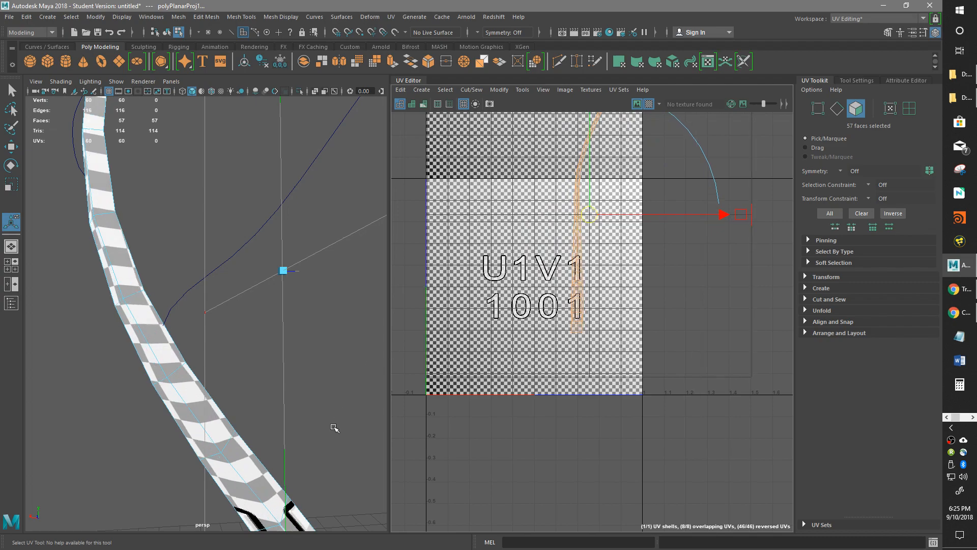
{"action": "middle_click_drag", "start_coordinate": [311, 445], "coordinate": [249, 284], "text": "alt"}
{"action": "left_click_drag", "start_coordinate": [283, 337], "coordinate": [403, 310], "text": "alt"}
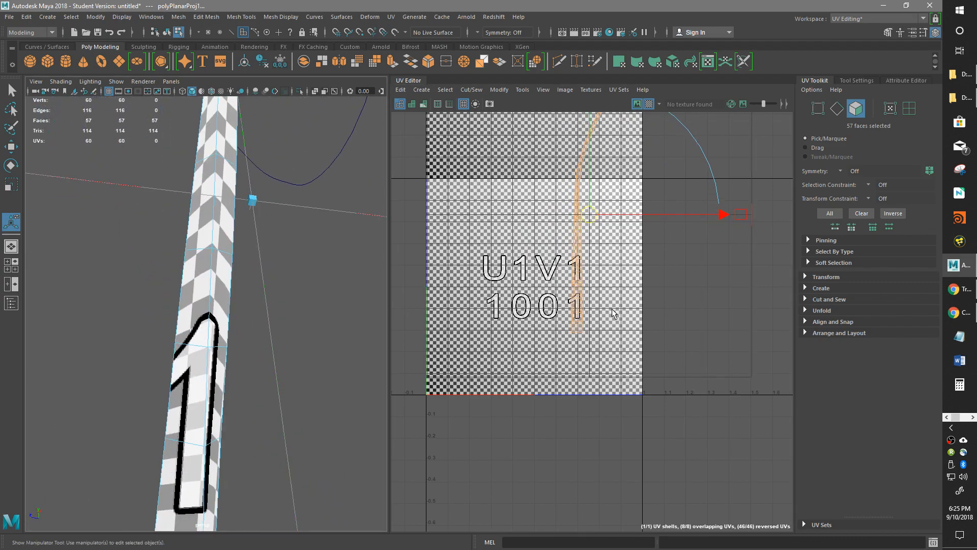
Step: Examine how the checker map's digits and squares wrap around the trunk's different sides from base to upper bend
{"action": "left_click_drag", "start_coordinate": [245, 422], "coordinate": [137, 478], "text": "alt"}
{"action": "middle_click_drag", "start_coordinate": [280, 449], "coordinate": [221, 291], "text": "alt"}
{"action": "left_click_drag", "start_coordinate": [220, 291], "coordinate": [94, 373], "text": "alt"}
{"action": "middle_click_drag", "start_coordinate": [196, 410], "coordinate": [188, 341], "text": "alt"}
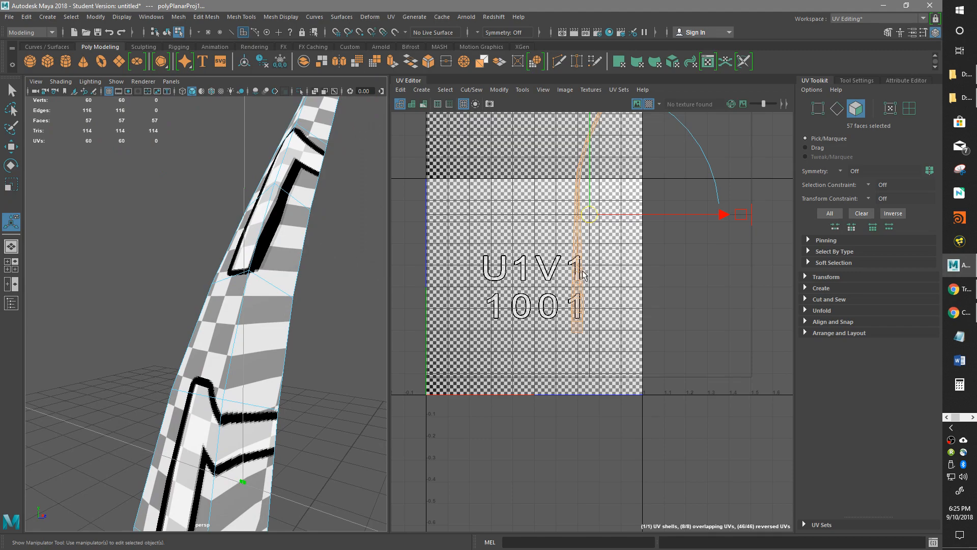
{"action": "left_click_drag", "start_coordinate": [274, 409], "coordinate": [211, 353], "text": "alt"}
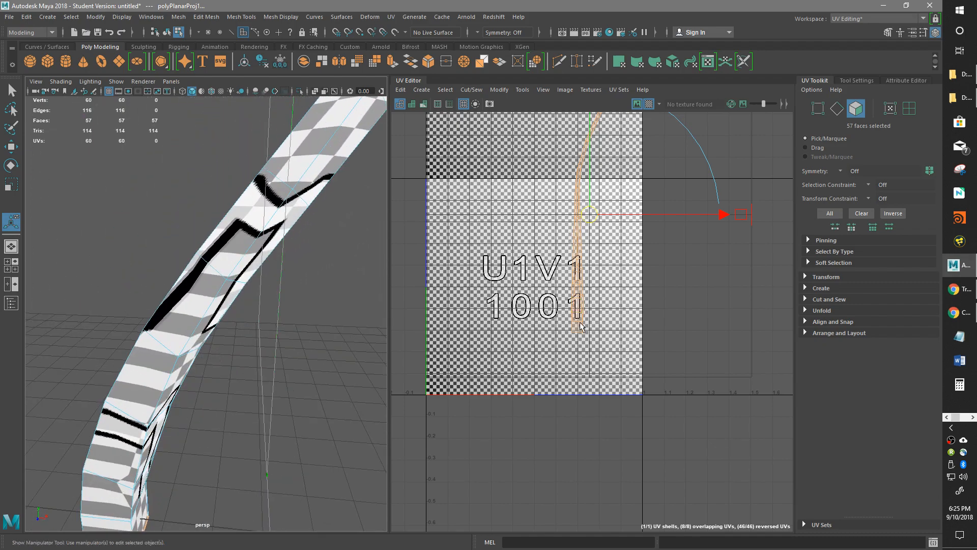
{"action": "left_click_drag", "start_coordinate": [225, 349], "coordinate": [343, 359], "text": "alt"}
{"action": "middle_click_drag", "start_coordinate": [334, 354], "coordinate": [309, 328], "text": "alt"}
{"action": "right_click_drag", "start_coordinate": [308, 328], "coordinate": [282, 353], "text": "alt"}
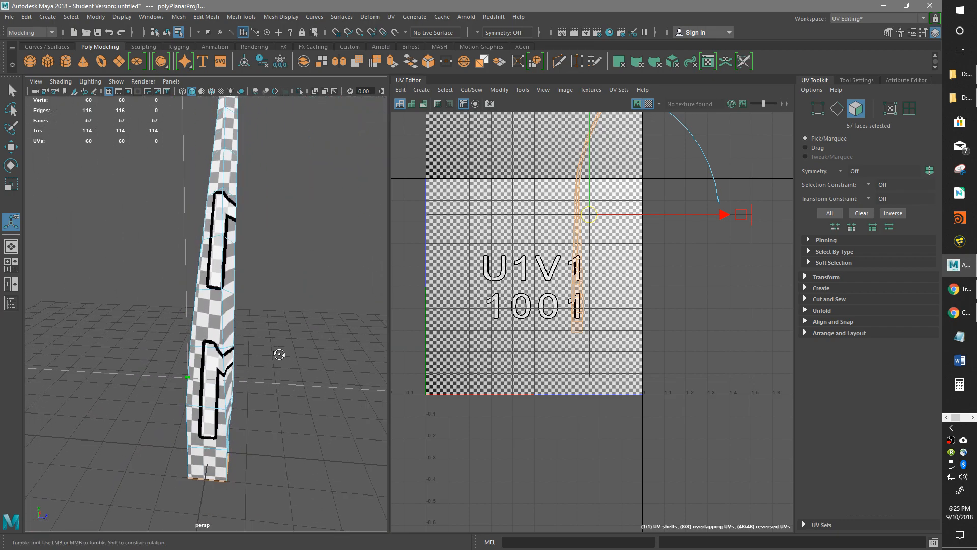
{"action": "left_click_drag", "start_coordinate": [281, 353], "coordinate": [234, 349], "text": "alt"}
{"action": "scroll", "coordinate": [588, 267], "scroll_direction": "up", "scroll_amount": 2}
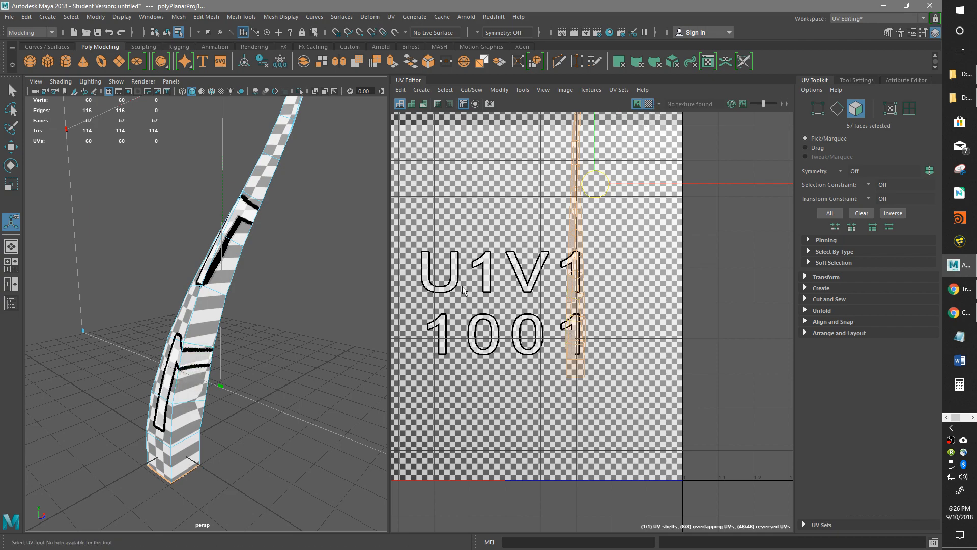
Step: Hide the checker map and compare the plain trunk with its UV shell from several angles, ending facing the projection plane
{"action": "left_click", "coordinate": [654, 104]}
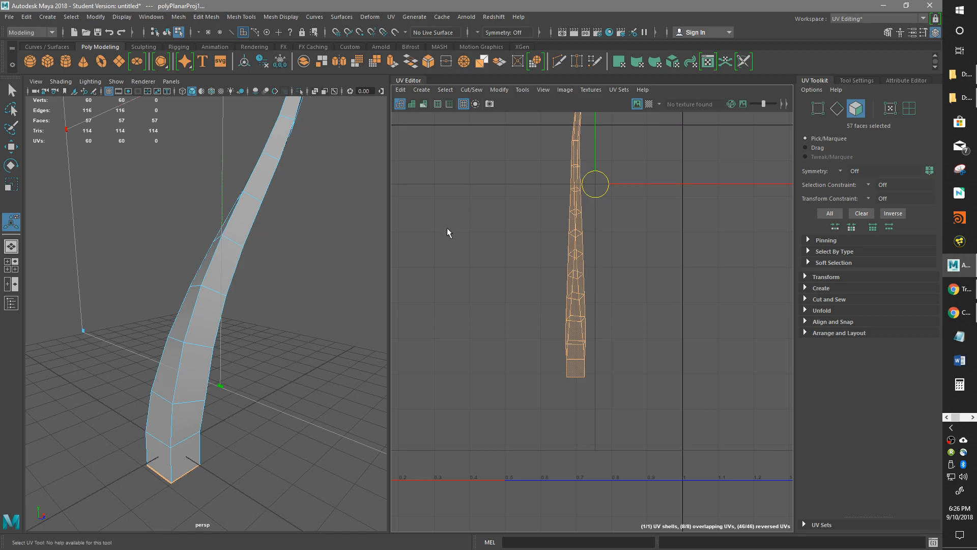
{"action": "middle_click_drag", "start_coordinate": [654, 297], "coordinate": [648, 374], "text": "alt"}
{"action": "left_click_drag", "start_coordinate": [233, 371], "coordinate": [327, 337], "text": "alt"}
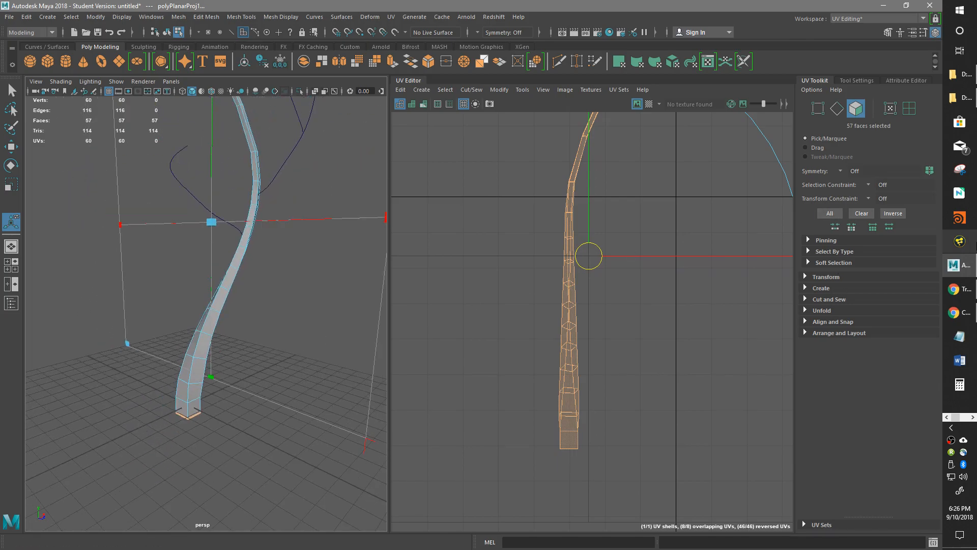
{"action": "left_click_drag", "start_coordinate": [132, 290], "coordinate": [311, 355], "text": "alt"}
{"action": "middle_click_drag", "start_coordinate": [311, 355], "coordinate": [291, 329], "text": "alt"}
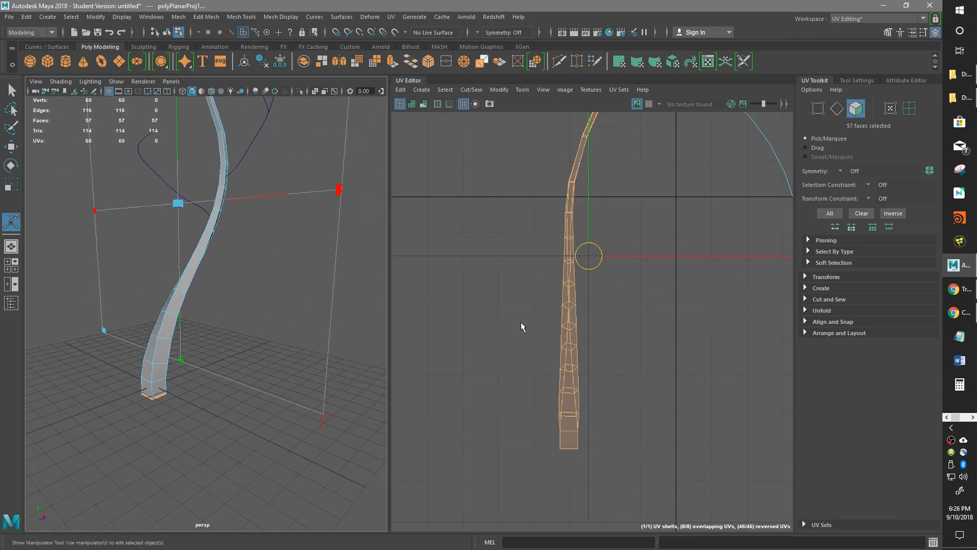
{"action": "left_click_drag", "start_coordinate": [139, 385], "coordinate": [227, 411], "text": "alt"}
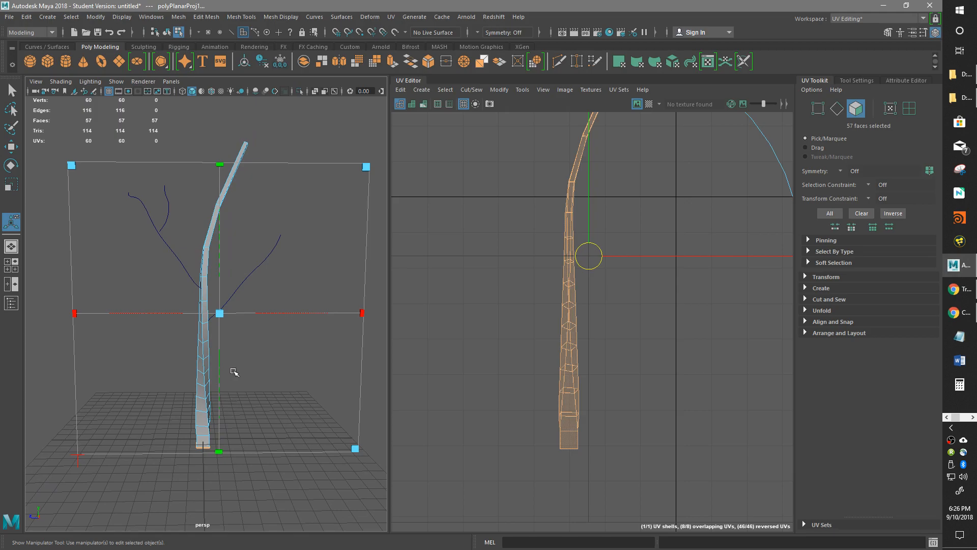
Step: Leave the planar projection manipulator for the Select tool and show the trunk's entire UV shell
{"action": "key", "text": "q"}
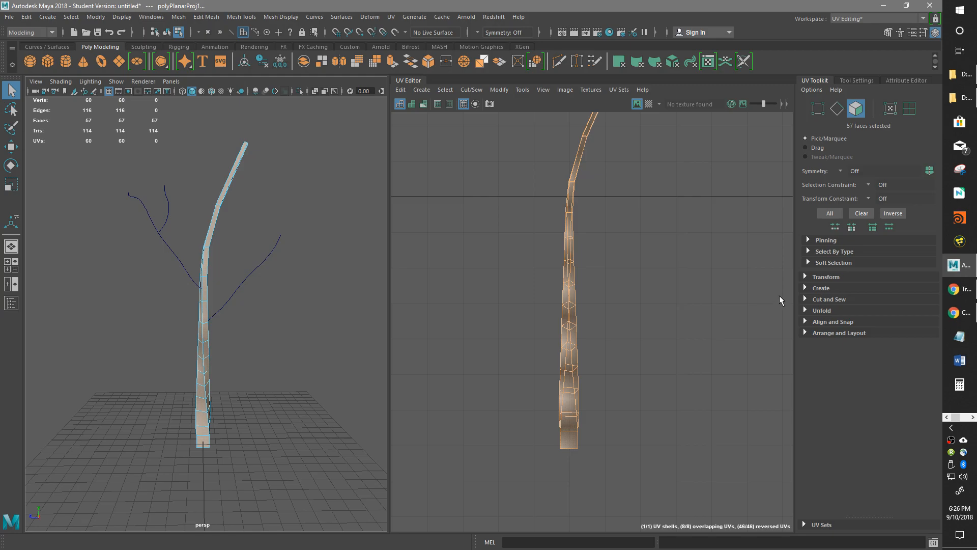
{"action": "middle_click_drag", "start_coordinate": [613, 284], "coordinate": [618, 317], "text": "alt"}
{"action": "right_click_drag", "start_coordinate": [617, 317], "coordinate": [452, 361], "text": "alt"}
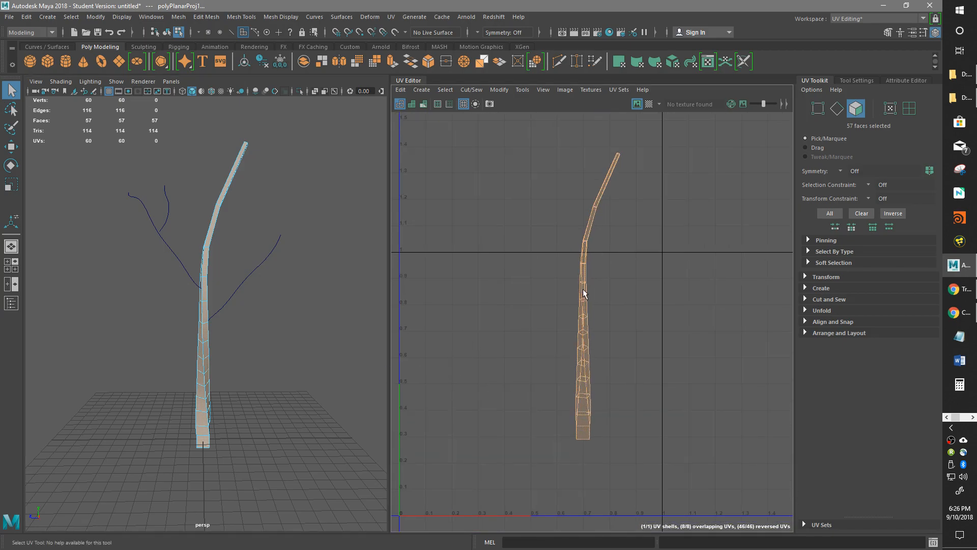
Step: Select three edges around the face capping the trunk's upper end as the start of the seam
{"action": "middle_click_drag", "start_coordinate": [583, 290], "coordinate": [583, 300], "text": "alt"}
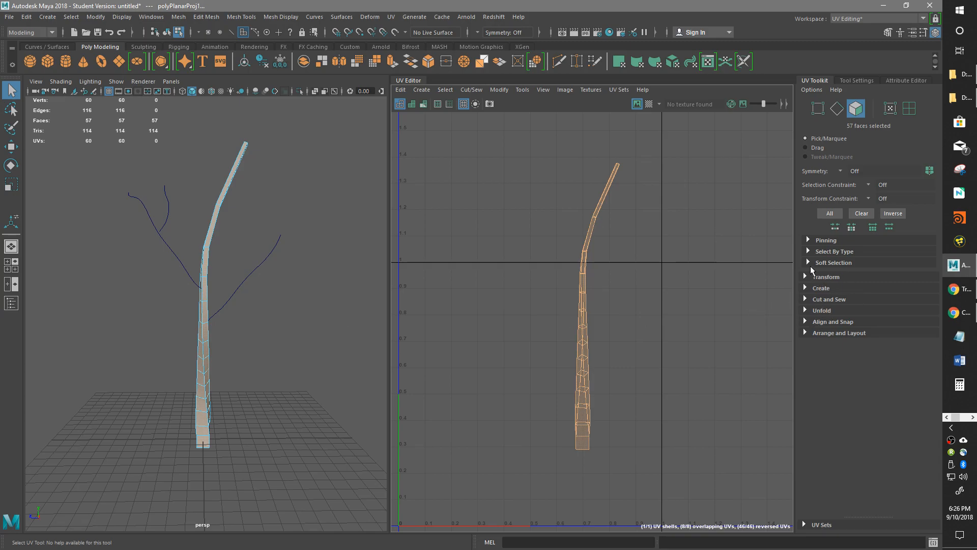
{"action": "left_click", "coordinate": [805, 299]}
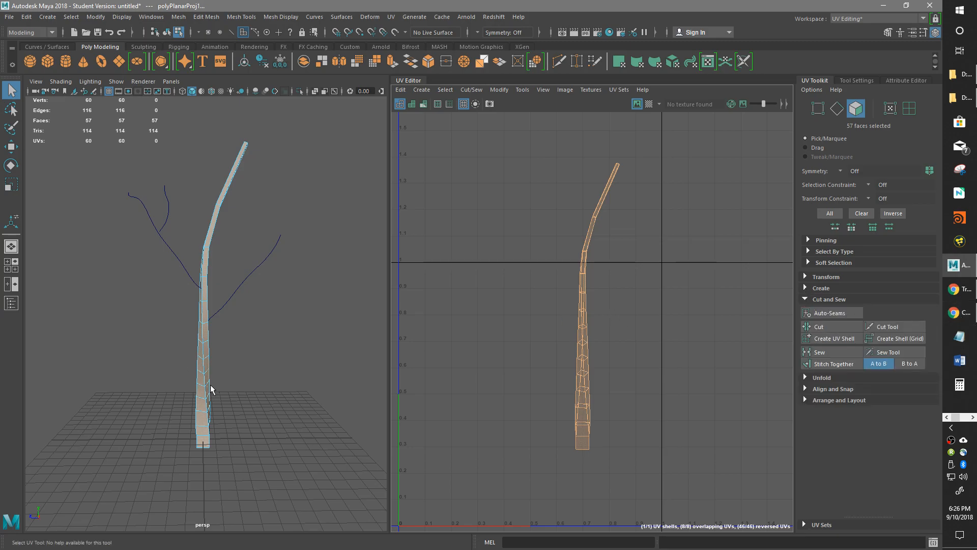
{"action": "middle_click_drag", "start_coordinate": [225, 419], "coordinate": [216, 370], "text": "alt"}
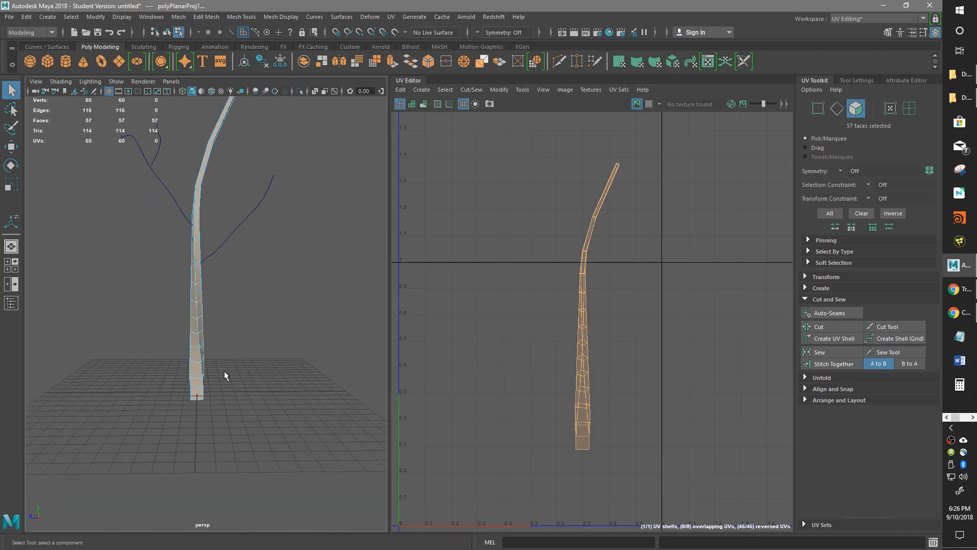
{"action": "scroll", "coordinate": [224, 371], "scroll_direction": "down", "scroll_amount": 3}
{"action": "scroll", "coordinate": [224, 371], "scroll_direction": "up", "scroll_amount": 6}
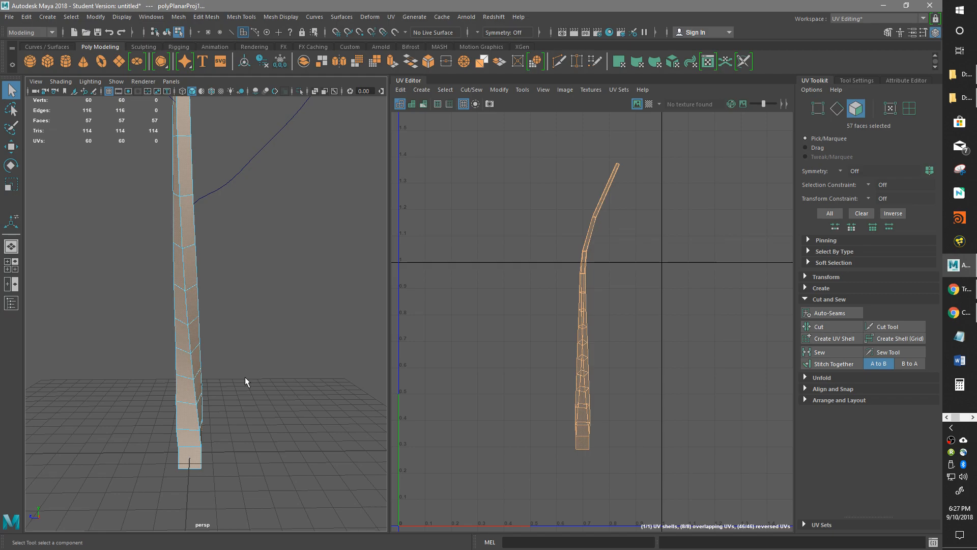
{"action": "left_click_drag", "start_coordinate": [229, 402], "coordinate": [274, 312], "text": "alt"}
{"action": "left_click", "coordinate": [210, 430]}
{"action": "left_click_drag", "start_coordinate": [281, 255], "coordinate": [278, 305], "text": "alt"}
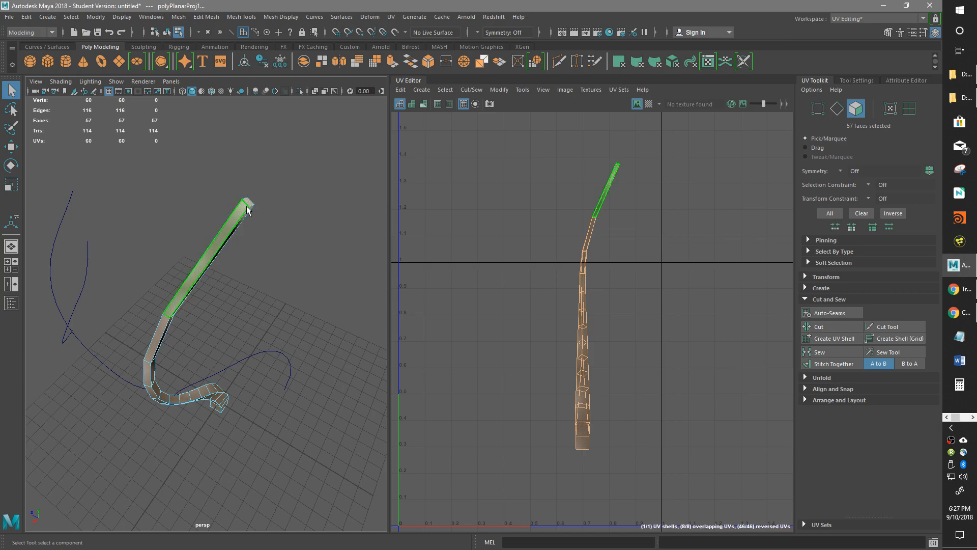
{"action": "left_click_drag", "start_coordinate": [269, 216], "coordinate": [241, 226], "text": "alt"}
{"action": "right_click_drag", "start_coordinate": [209, 197], "coordinate": [196, 188]}
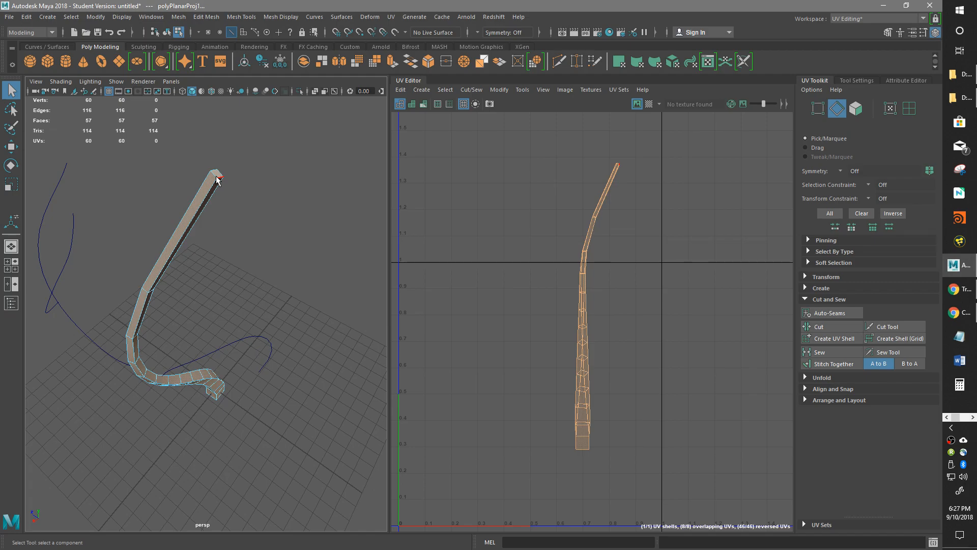
{"action": "left_click", "coordinate": [219, 182]}
{"action": "double_click", "coordinate": [215, 186], "text": "shift"}
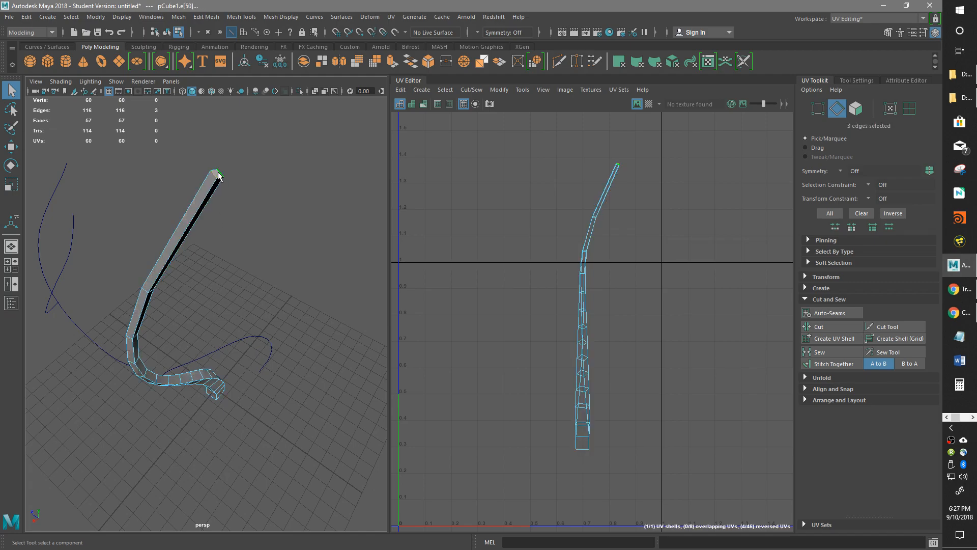
Step: Add one lengthwise edge line running down the trunk from the top cap to the base to the seam selection
{"action": "left_click_drag", "start_coordinate": [215, 202], "coordinate": [211, 218], "text": "alt"}
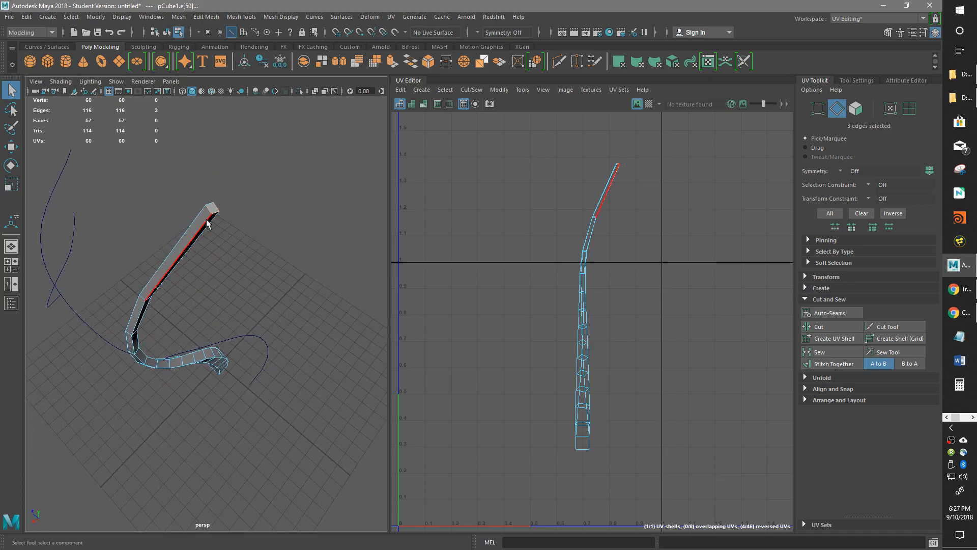
{"action": "left_click_drag", "start_coordinate": [220, 257], "coordinate": [214, 227], "text": "alt"}
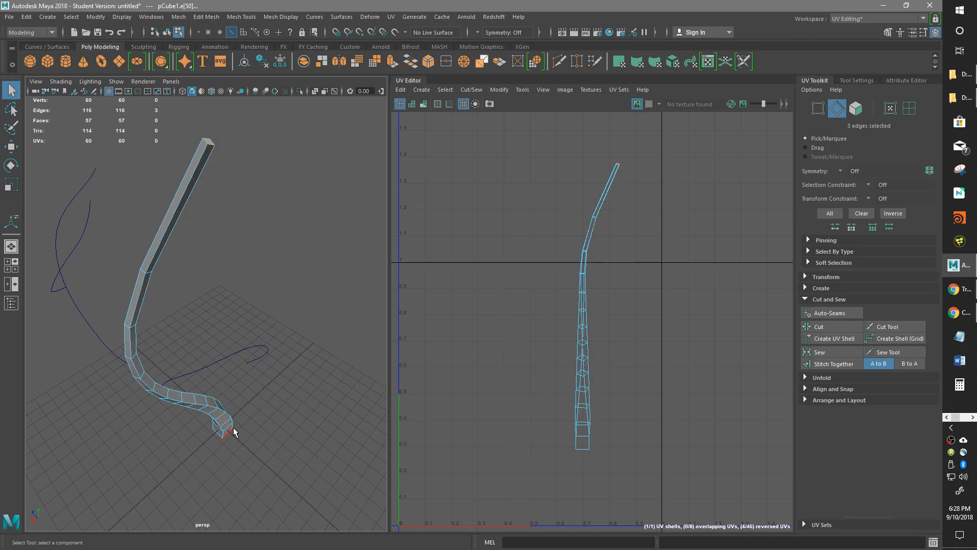
{"action": "left_click", "coordinate": [200, 164], "text": "shift"}
{"action": "left_click", "coordinate": [209, 144]}
{"action": "double_click", "coordinate": [202, 163]}
{"action": "left_click", "coordinate": [156, 280], "text": "shift"}
{"action": "double_click", "coordinate": [142, 286], "text": "shift"}
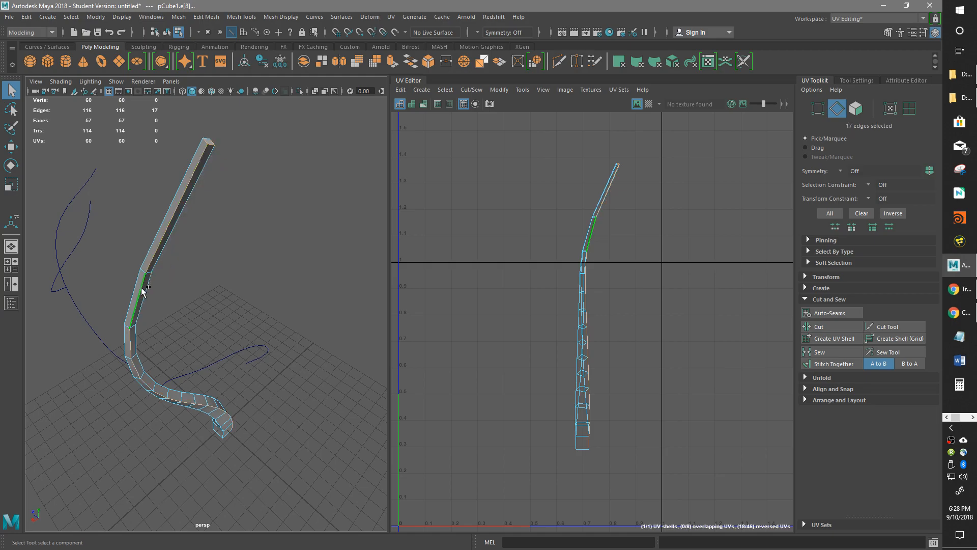
Step: Check the seam at the trunk's base and in its UV shell, and cut the UVs along the selected edges
{"action": "left_click_drag", "start_coordinate": [142, 286], "coordinate": [188, 255], "text": "alt"}
{"action": "middle_click_drag", "start_coordinate": [187, 255], "coordinate": [130, 227], "text": "alt"}
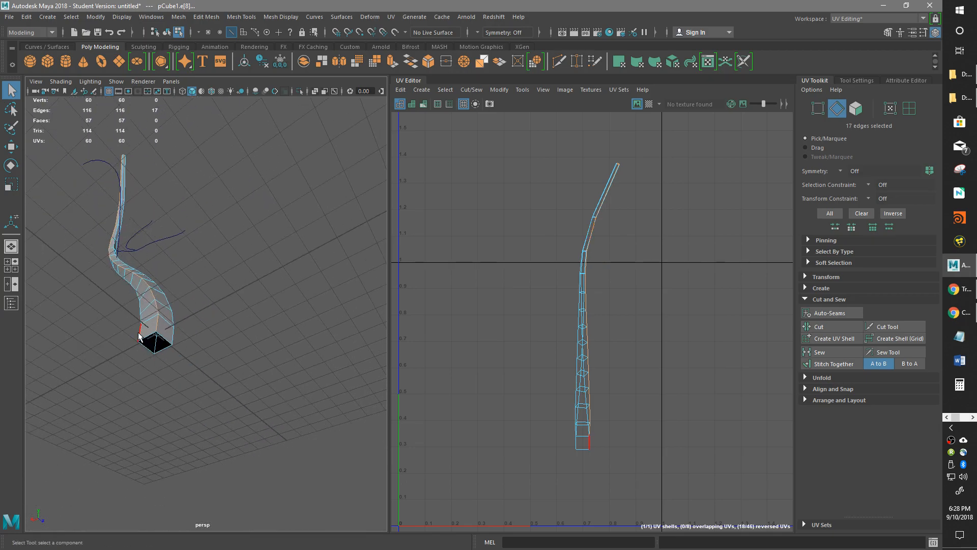
{"action": "scroll", "coordinate": [138, 325], "scroll_direction": "up", "scroll_amount": 3}
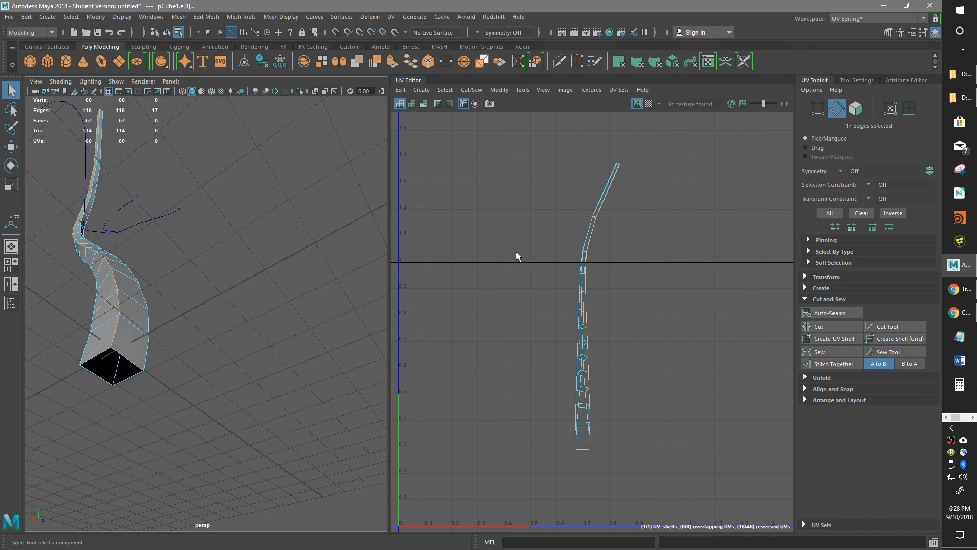
{"action": "middle_click_drag", "start_coordinate": [615, 278], "coordinate": [598, 291], "text": "alt"}
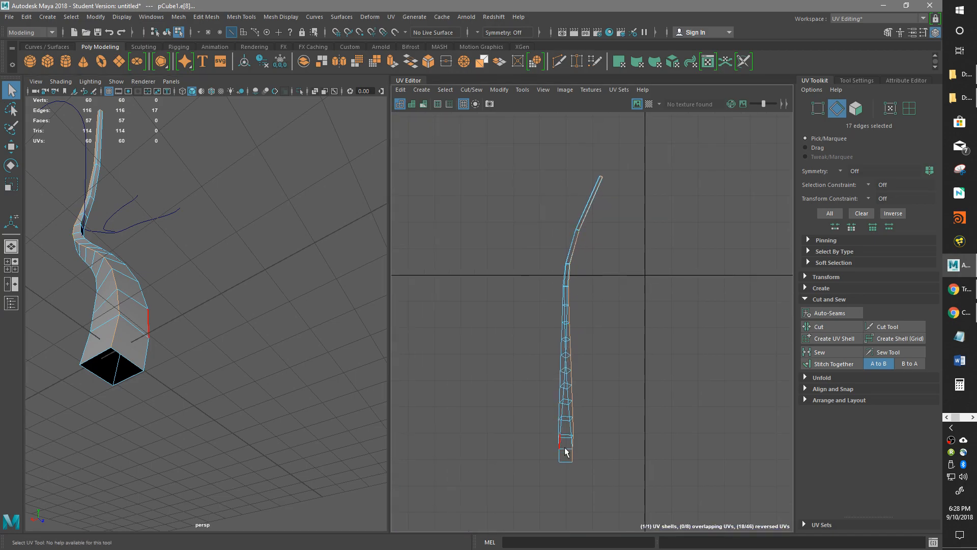
{"action": "scroll", "coordinate": [554, 328], "scroll_direction": "up", "scroll_amount": 5}
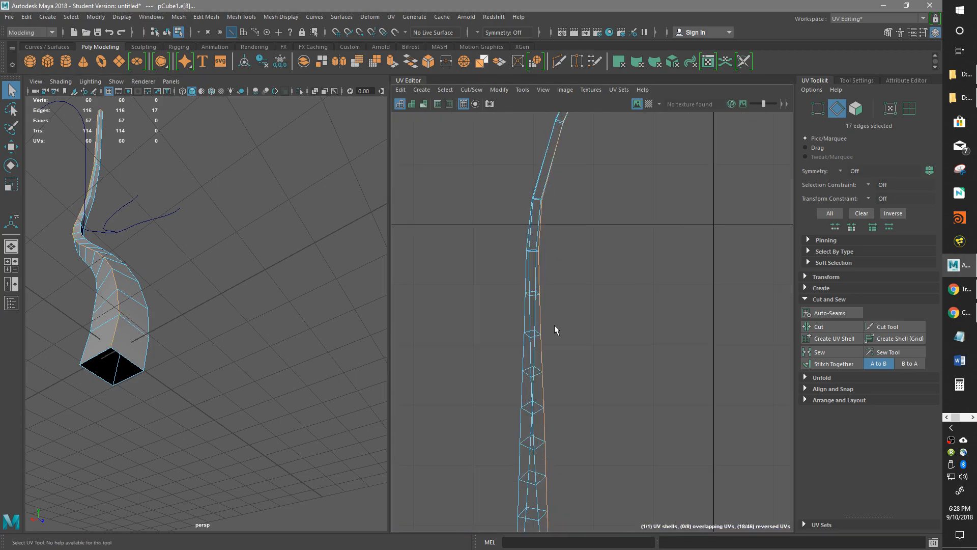
{"action": "scroll", "coordinate": [519, 310], "scroll_direction": "down", "scroll_amount": 3}
{"action": "scroll", "coordinate": [585, 280], "scroll_direction": "down", "scroll_amount": 3}
{"action": "middle_click_drag", "start_coordinate": [613, 314], "coordinate": [615, 240], "text": "alt"}
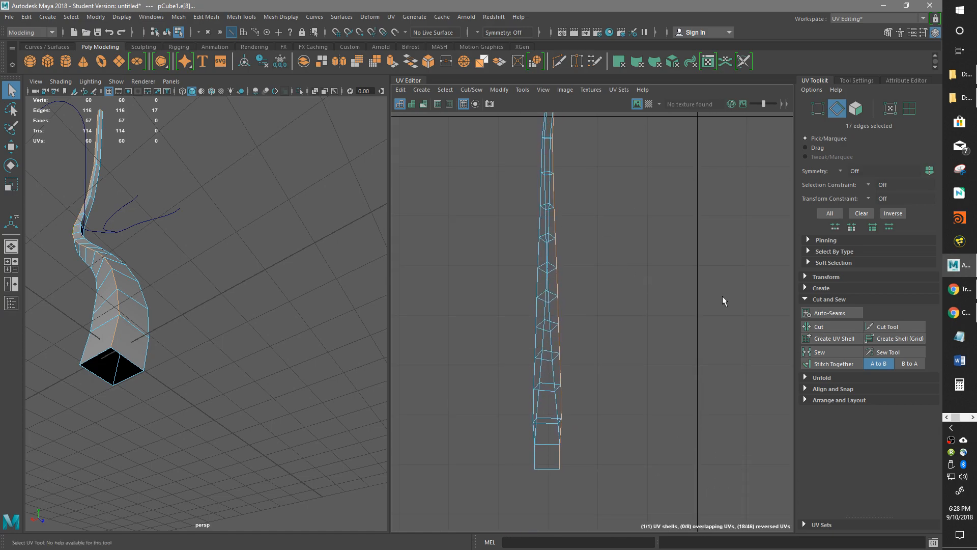
{"action": "left_click", "coordinate": [838, 325]}
Step: Select all the trunk's faces in the UV Editor and unfold its UV shell
{"action": "middle_click_drag", "start_coordinate": [642, 318], "coordinate": [629, 360], "text": "alt"}
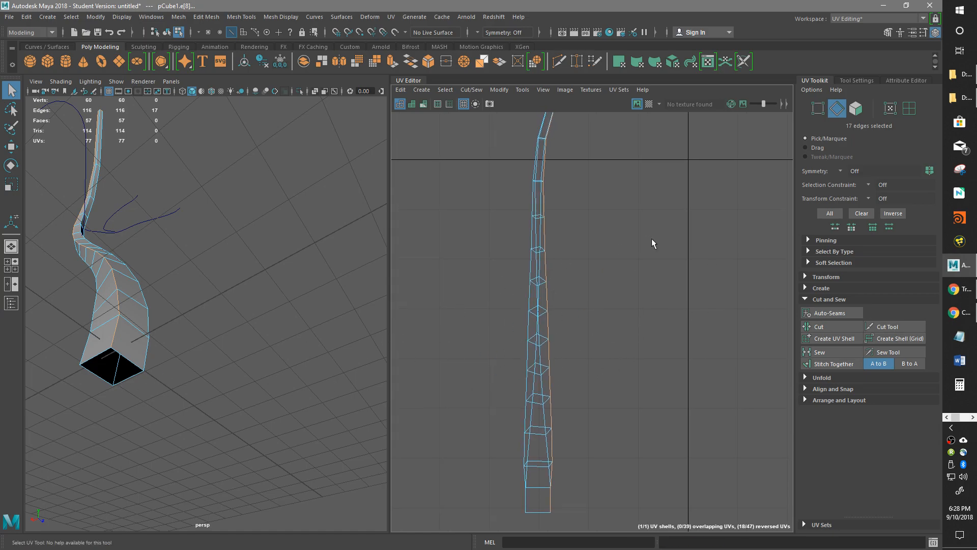
{"action": "middle_click_drag", "start_coordinate": [614, 210], "coordinate": [603, 292], "text": "alt"}
{"action": "middle_click_drag", "start_coordinate": [562, 385], "coordinate": [555, 161], "text": "alt"}
{"action": "middle_click_drag", "start_coordinate": [583, 313], "coordinate": [581, 205], "text": "alt"}
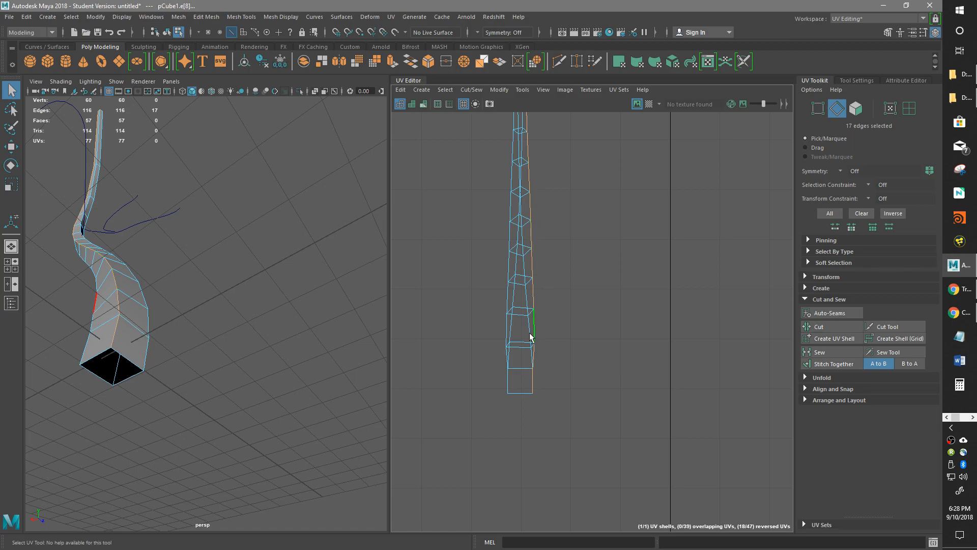
{"action": "right_click", "coordinate": [517, 315]}
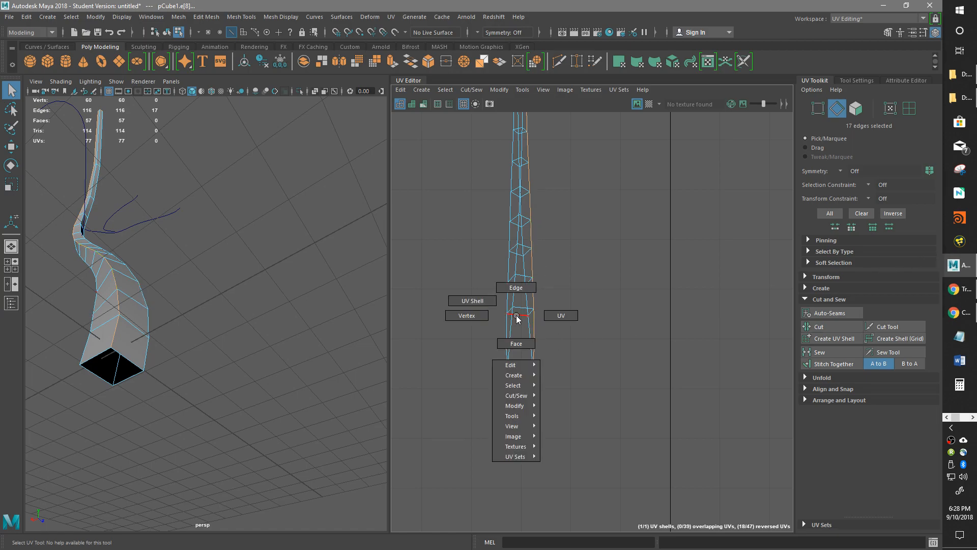
{"action": "left_click", "coordinate": [523, 344]}
{"action": "scroll", "coordinate": [521, 344], "scroll_direction": "down", "scroll_amount": 5}
{"action": "left_click_drag", "start_coordinate": [639, 438], "coordinate": [489, 131]}
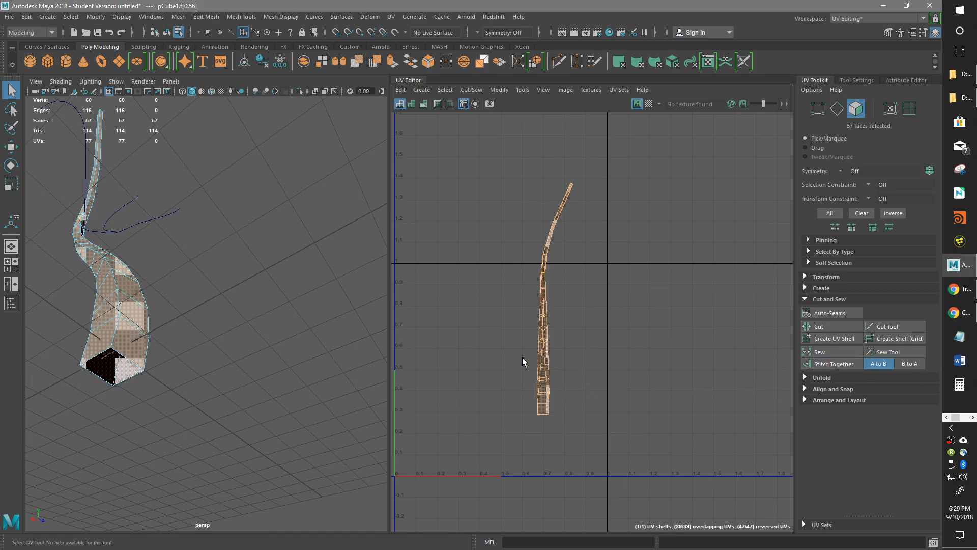
{"action": "left_click", "coordinate": [804, 299]}
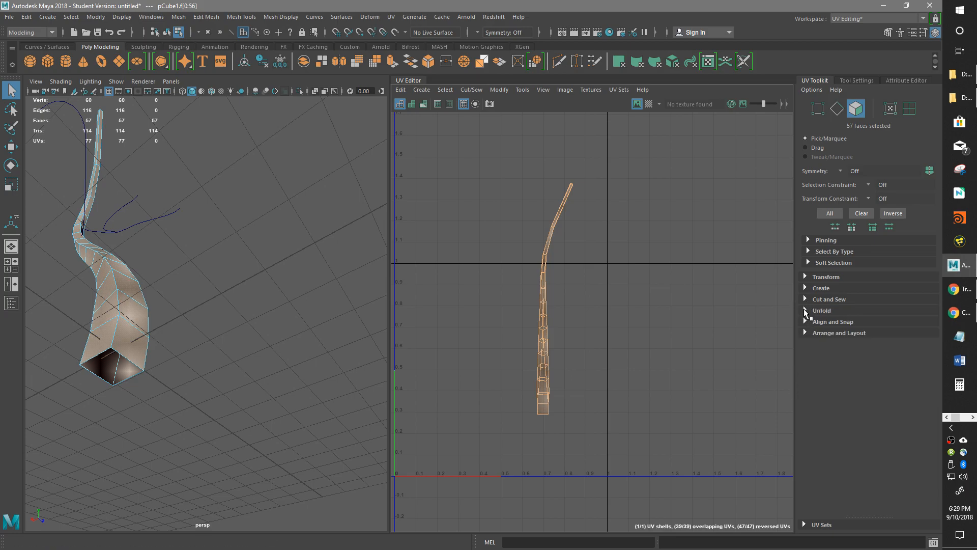
{"action": "left_click", "coordinate": [805, 310]}
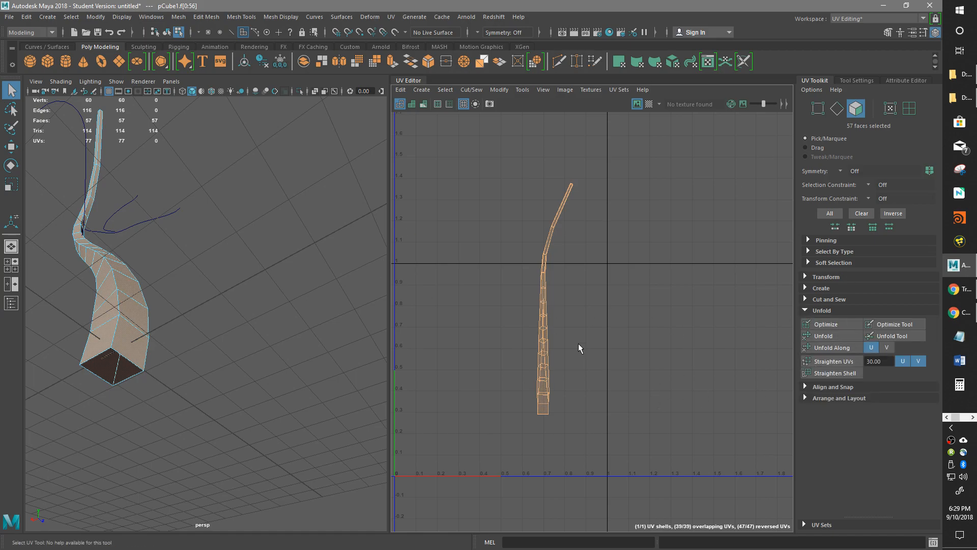
{"action": "middle_click_drag", "start_coordinate": [599, 320], "coordinate": [611, 322], "text": "alt"}
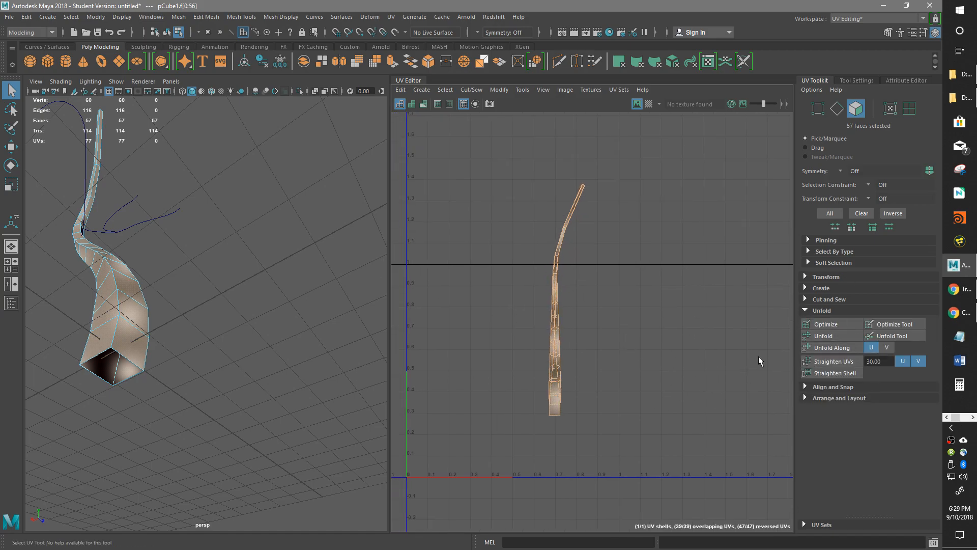
{"action": "left_click", "coordinate": [832, 335]}
Step: Examine the unfolded trunk shell from its narrow capped end down to the wide base
{"action": "scroll", "coordinate": [555, 400], "scroll_direction": "up", "scroll_amount": 3}
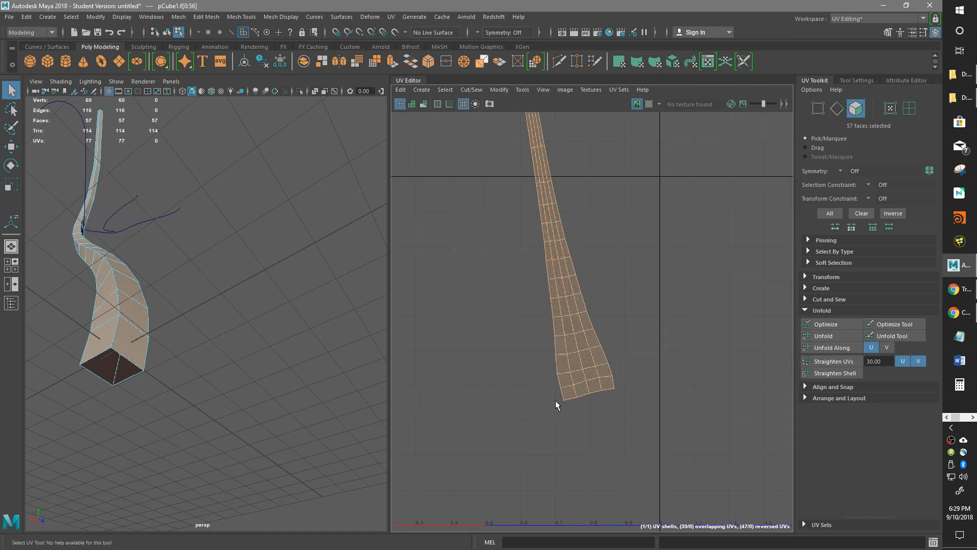
{"action": "middle_click_drag", "start_coordinate": [599, 318], "coordinate": [613, 405], "text": "alt"}
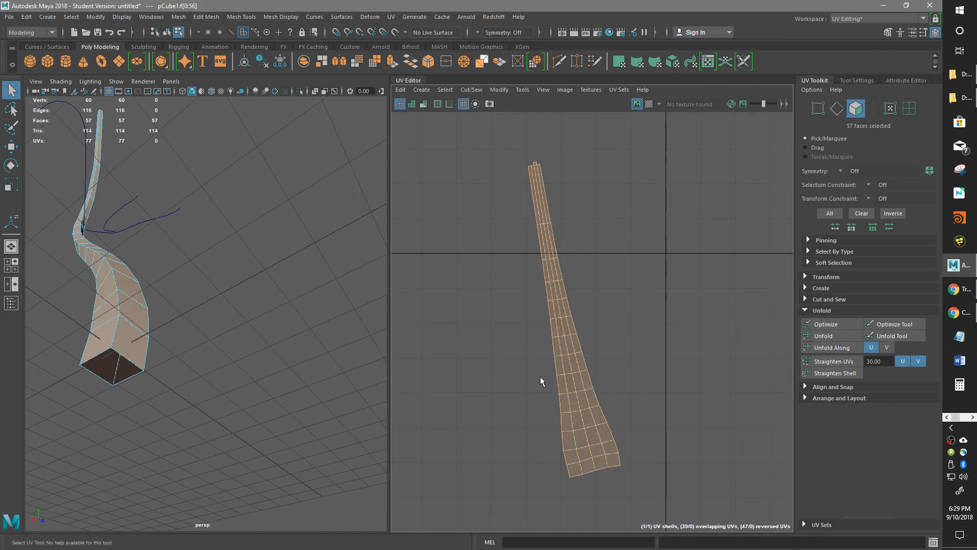
{"action": "middle_click_drag", "start_coordinate": [540, 376], "coordinate": [491, 307], "text": "alt"}
{"action": "middle_click_drag", "start_coordinate": [570, 289], "coordinate": [575, 408], "text": "alt"}
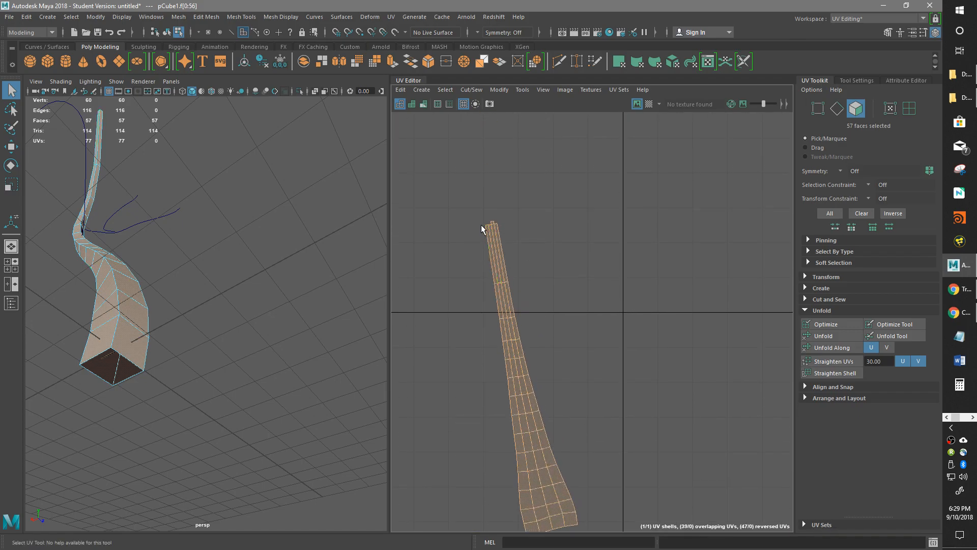
{"action": "middle_click_drag", "start_coordinate": [618, 494], "coordinate": [605, 406], "text": "alt"}
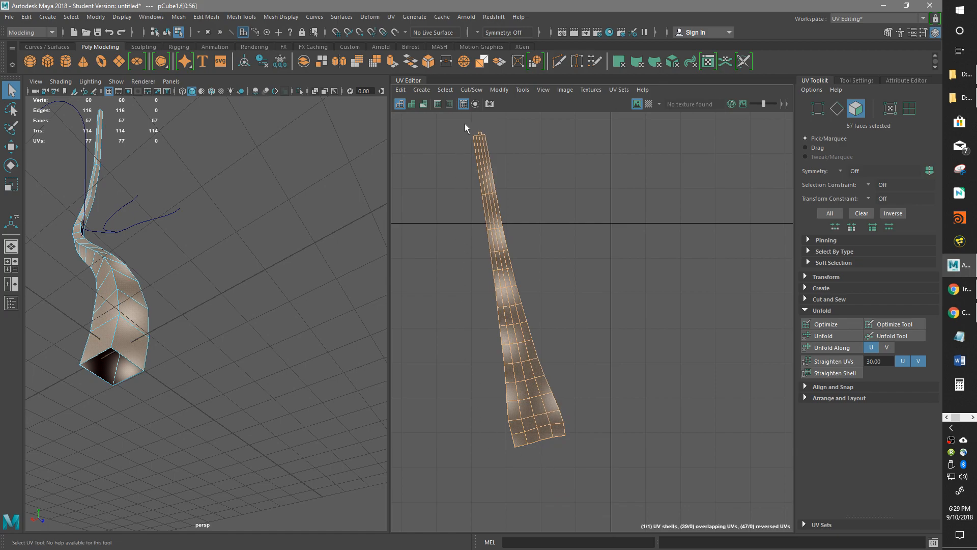
{"action": "middle_click_drag", "start_coordinate": [556, 268], "coordinate": [586, 429], "text": "alt"}
{"action": "scroll", "coordinate": [551, 360], "scroll_direction": "up", "scroll_amount": 4}
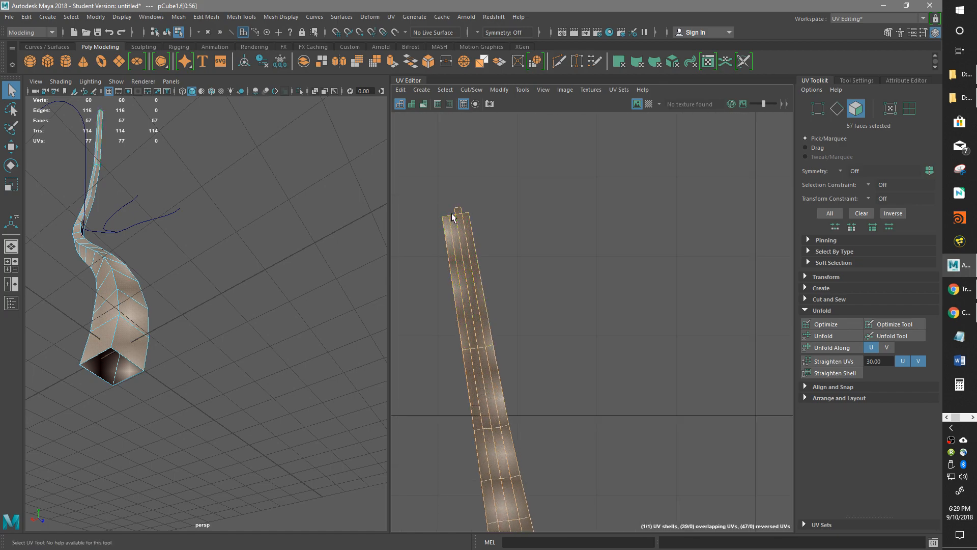
{"action": "middle_click_drag", "start_coordinate": [539, 356], "coordinate": [543, 291], "text": "alt"}
{"action": "scroll", "coordinate": [542, 291], "scroll_direction": "down", "scroll_amount": 4}
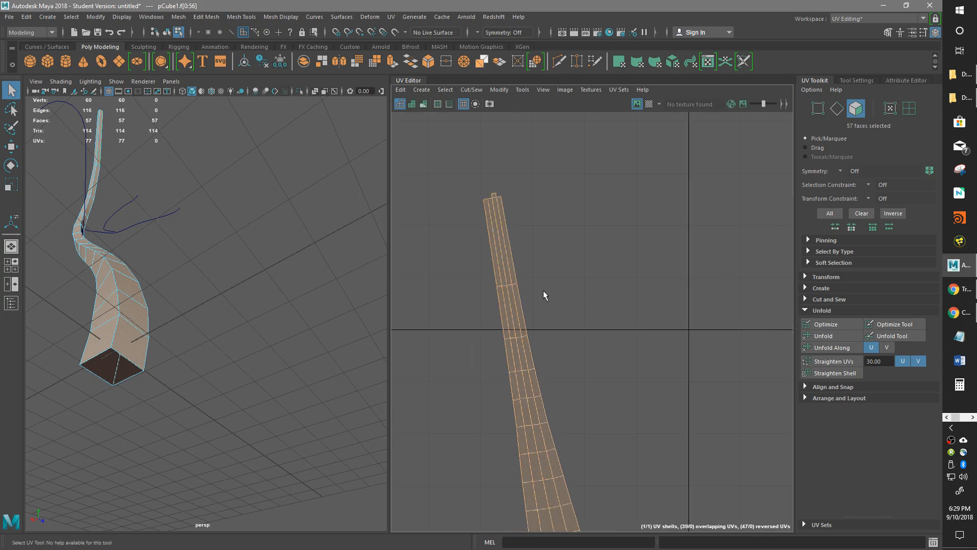
{"action": "middle_click_drag", "start_coordinate": [556, 364], "coordinate": [529, 271], "text": "alt"}
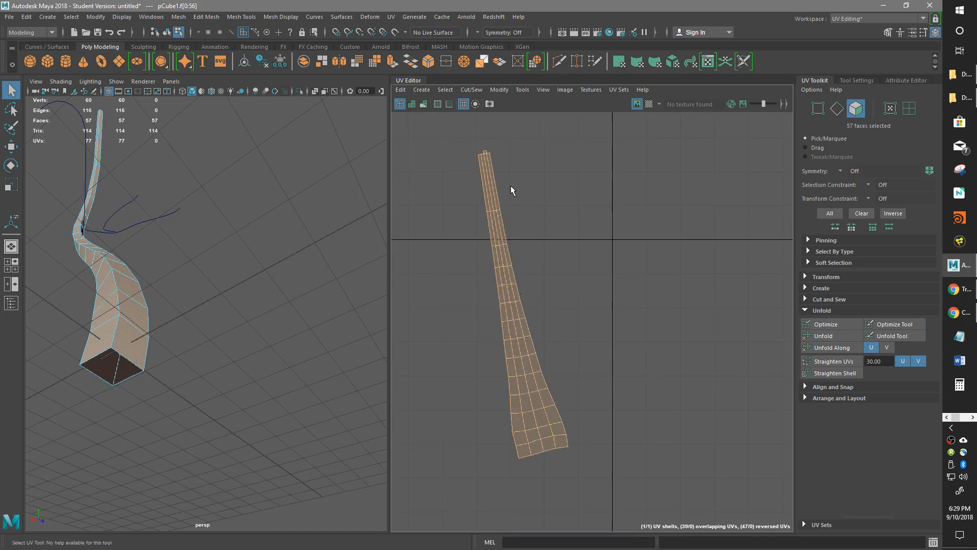
{"action": "middle_click_drag", "start_coordinate": [511, 235], "coordinate": [541, 278], "text": "alt"}
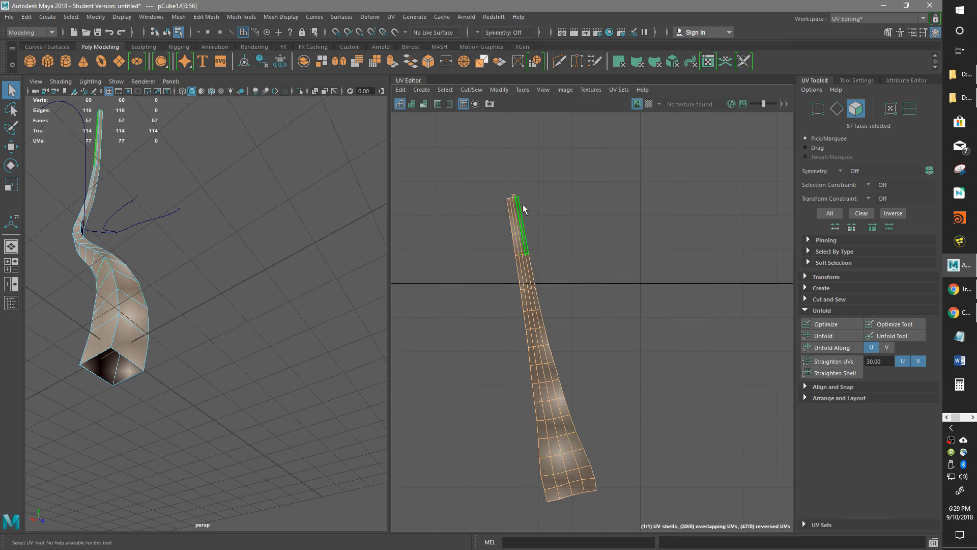
{"action": "middle_click_drag", "start_coordinate": [553, 393], "coordinate": [529, 270], "text": "alt"}
{"action": "scroll", "coordinate": [532, 270], "scroll_direction": "down", "scroll_amount": 3}
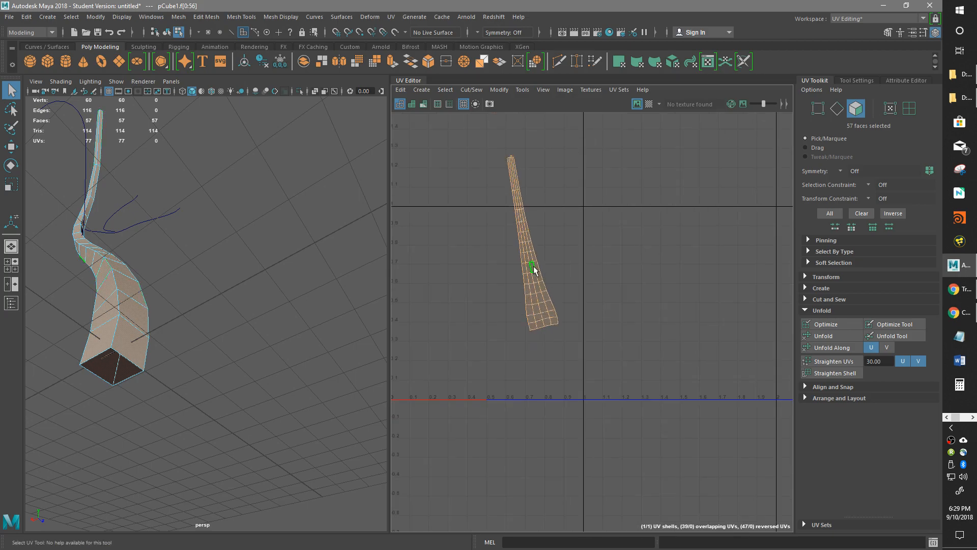
Step: Move the unfolded trunk shell down so that it lies entirely inside the 0 to 1 UV tile
{"action": "key", "text": "w"}
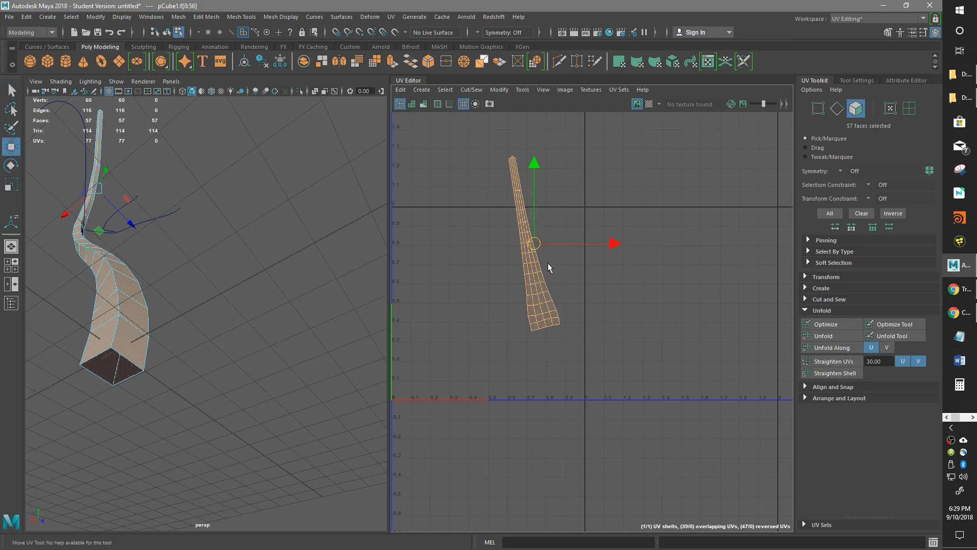
{"action": "left_click_drag", "start_coordinate": [530, 255], "coordinate": [550, 313]}
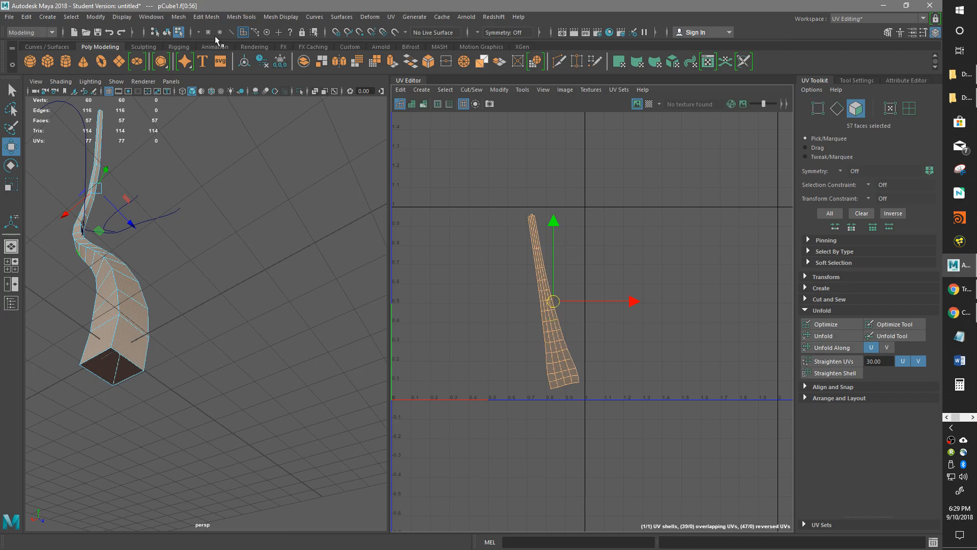
{"action": "left_click", "coordinate": [242, 34]}
{"action": "left_click", "coordinate": [243, 34]}
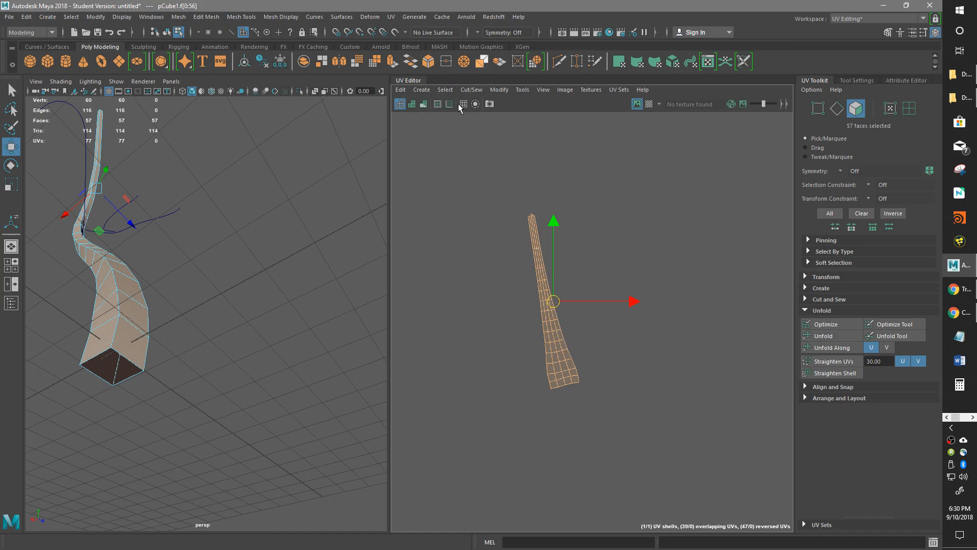
{"action": "mouse_move", "coordinate": [558, 308]}
{"action": "left_mouse_down"}
{"action": "mouse_move", "coordinate": [540, 271]}
{"action": "mouse_move", "coordinate": [539, 310]}
{"action": "left_mouse_up"}
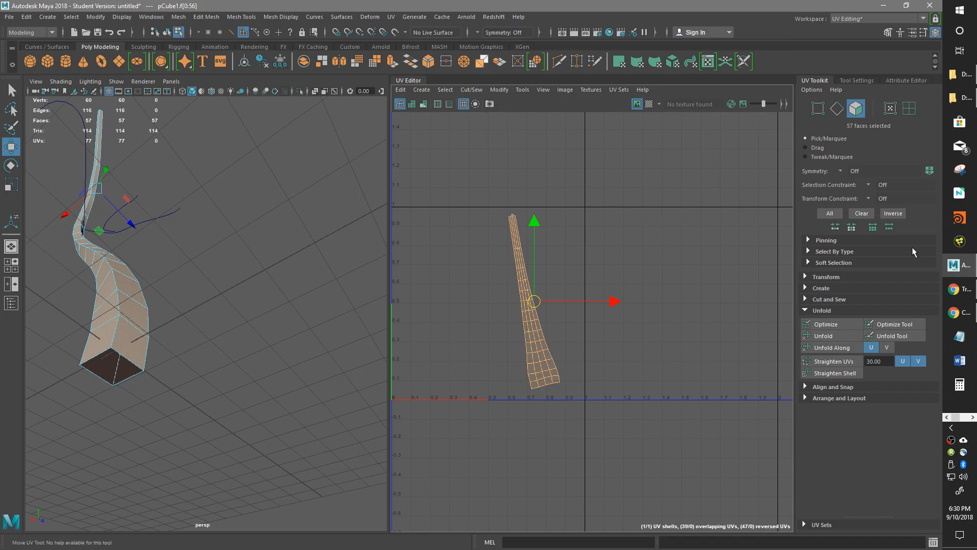
Step: Turn off step snapping for the Move UV tool and shift the trunk shell slightly left within the UV tile
{"action": "left_click", "coordinate": [856, 81]}
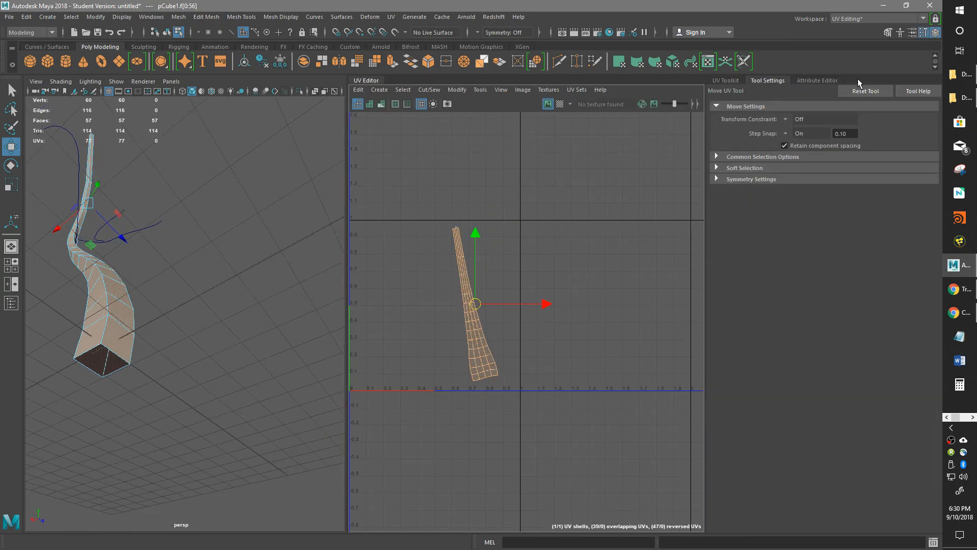
{"action": "left_click", "coordinate": [786, 134]}
{"action": "left_click", "coordinate": [802, 140]}
{"action": "left_click_drag", "start_coordinate": [545, 307], "coordinate": [527, 323]}
Step: Turn off step snapping for the Rotate UV tool and rotate the trunk shell freely so that it stands nearly upright
{"action": "key", "text": "e"}
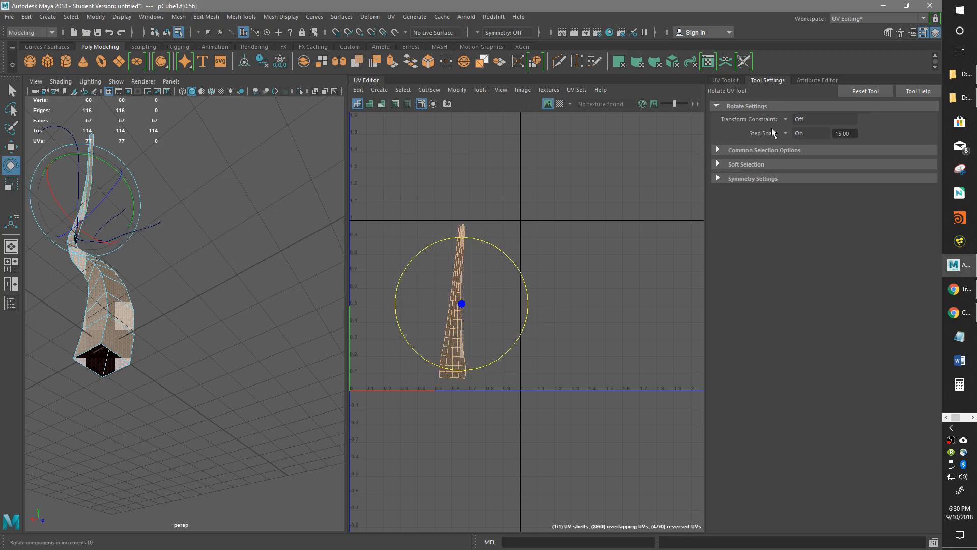
{"action": "left_click", "coordinate": [784, 134]}
{"action": "left_click", "coordinate": [794, 145]}
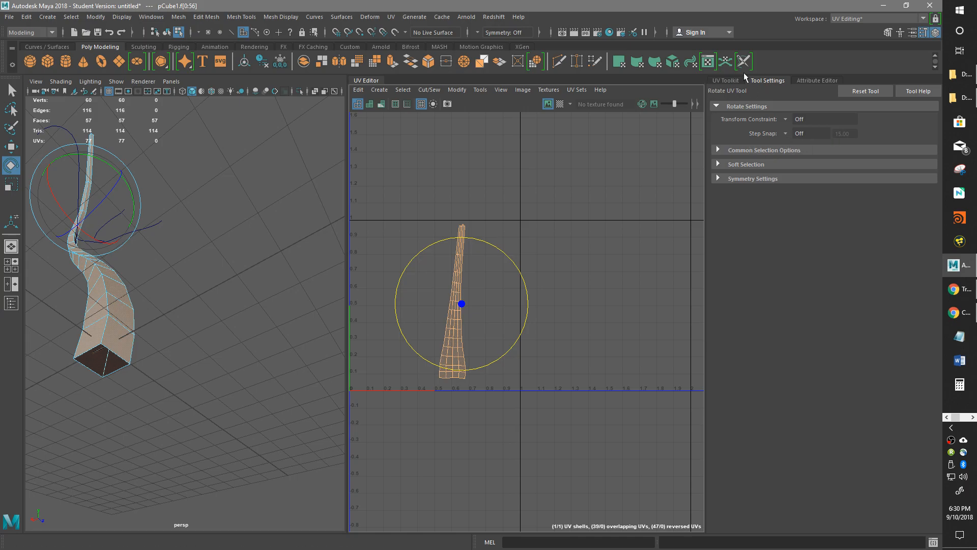
{"action": "left_click_drag", "start_coordinate": [525, 325], "coordinate": [441, 319]}
Step: Move the trunk shell into the lower-left corner of the 0 to 1 UV tile, just inside its left and bottom edges
{"action": "key", "text": "w"}
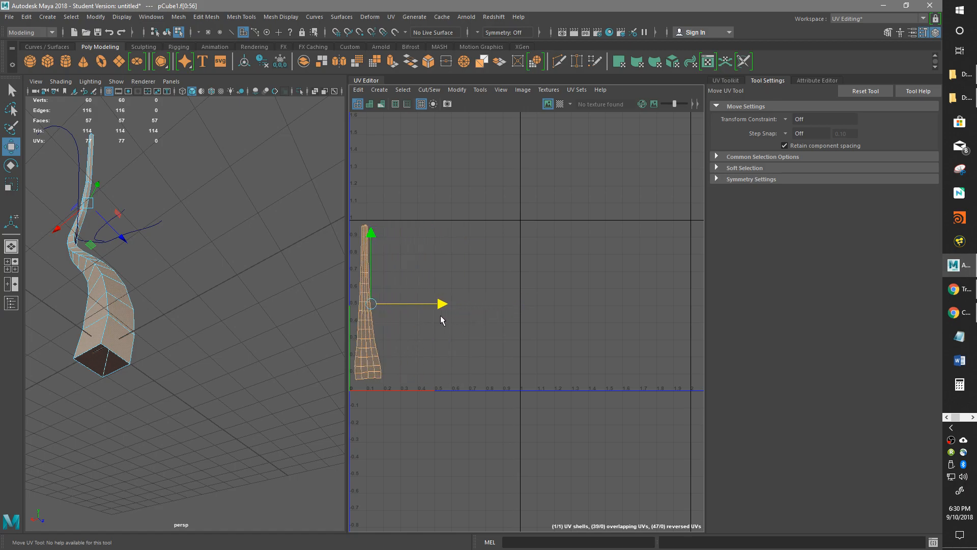
{"action": "middle_click_drag", "start_coordinate": [499, 363], "coordinate": [596, 343], "text": "alt"}
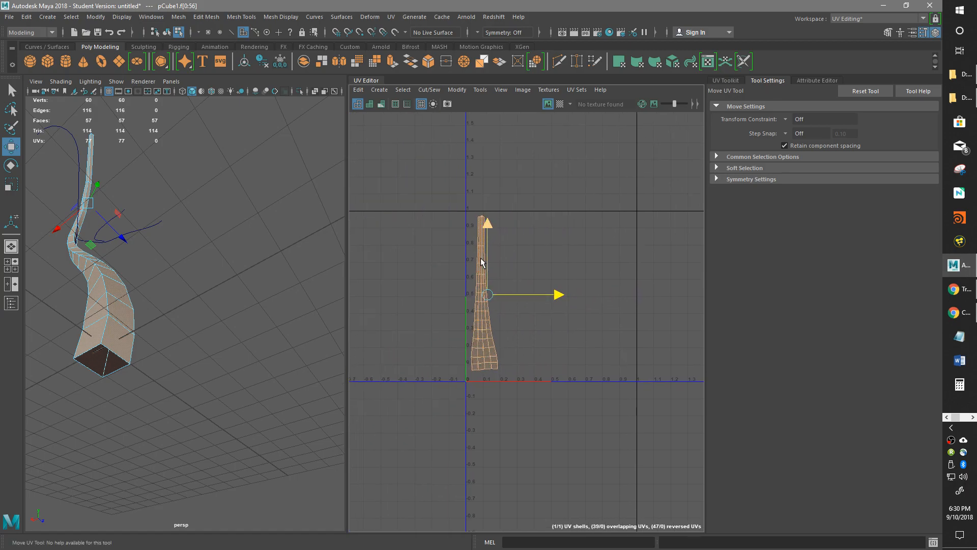
{"action": "left_click_drag", "start_coordinate": [488, 241], "coordinate": [491, 250]}
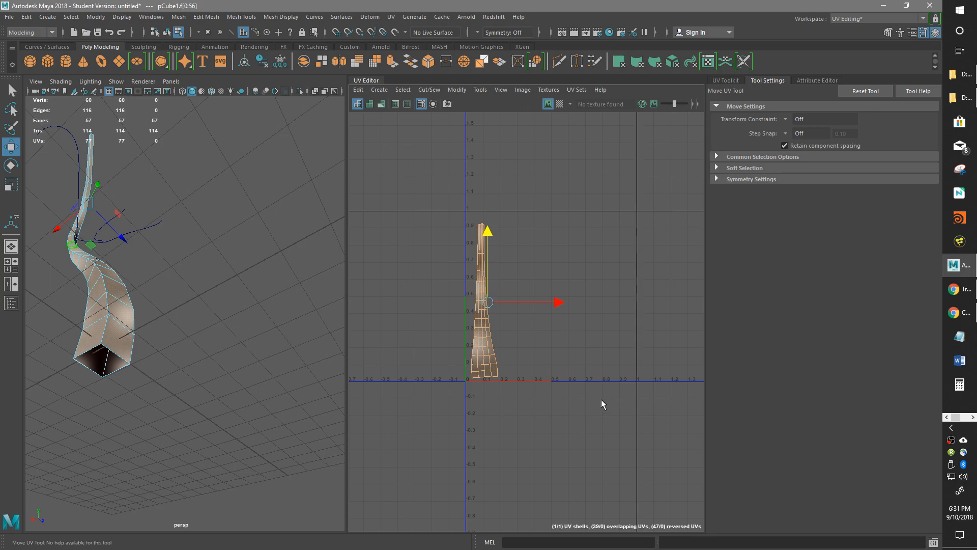
Step: Examine the whole trunk and the branch curves beside it from several angles in the perspective view
{"action": "left_click_drag", "start_coordinate": [203, 398], "coordinate": [219, 433], "text": "alt"}
{"action": "left_click_drag", "start_coordinate": [125, 264], "coordinate": [142, 284], "text": "alt"}
{"action": "middle_click_drag", "start_coordinate": [163, 315], "coordinate": [211, 379], "text": "alt"}
{"action": "scroll", "coordinate": [207, 368], "scroll_direction": "down", "scroll_amount": 5}
{"action": "middle_click_drag", "start_coordinate": [205, 315], "coordinate": [242, 405], "text": "alt"}
{"action": "left_click_drag", "start_coordinate": [171, 302], "coordinate": [322, 305], "text": "alt"}
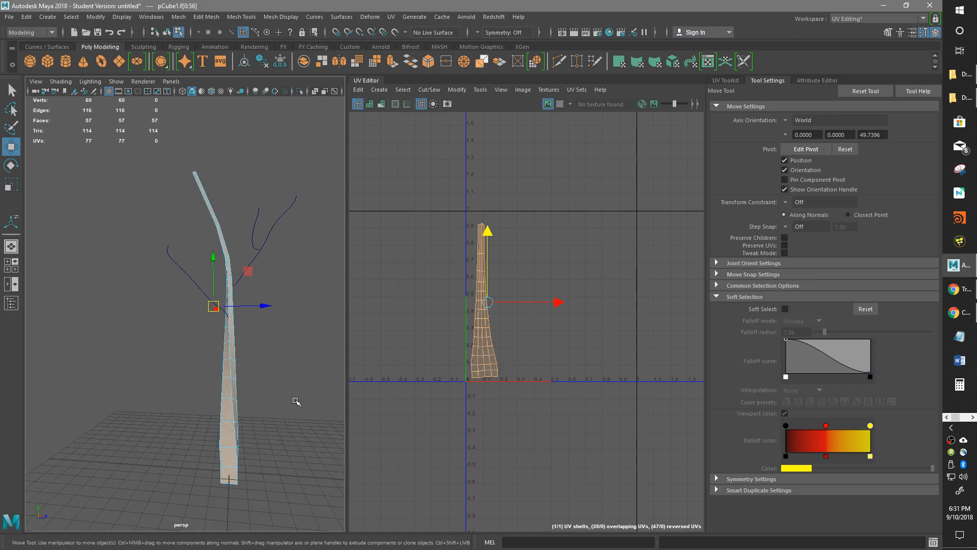
{"action": "middle_click_drag", "start_coordinate": [256, 350], "coordinate": [241, 331], "text": "alt"}
{"action": "left_click_drag", "start_coordinate": [242, 332], "coordinate": [247, 411], "text": "alt"}
{"action": "middle_click_drag", "start_coordinate": [247, 411], "coordinate": [240, 373], "text": "alt"}
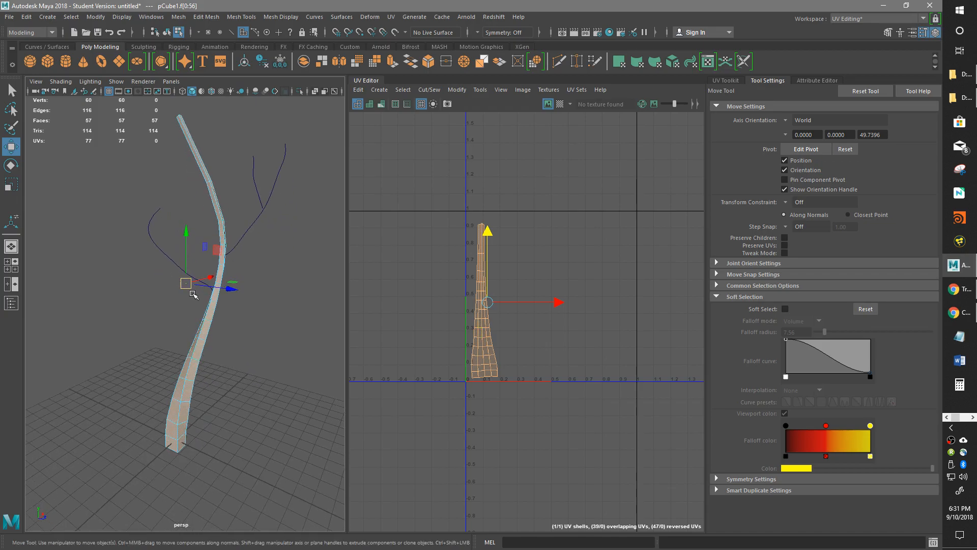